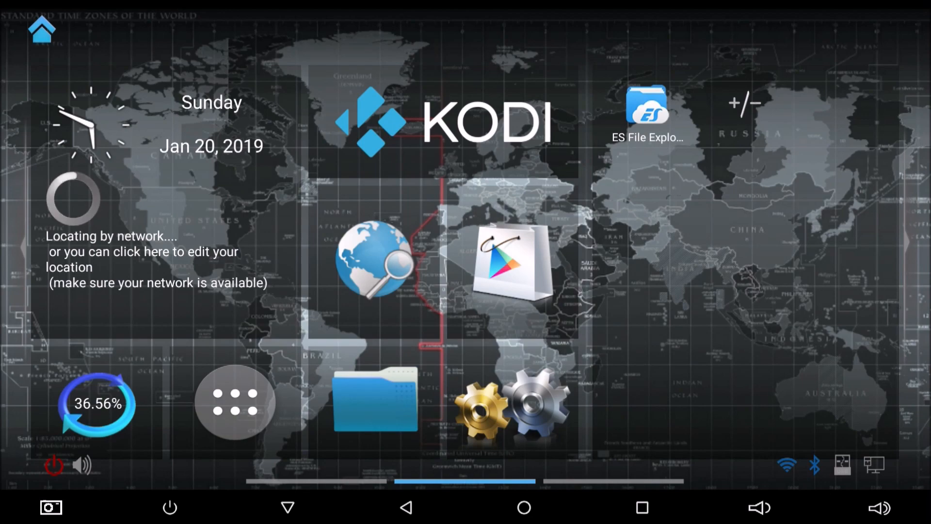
- Set the home screen wallpaper to the cloud-covered Earth with sunburst, and view it on the recent apps screen before returning home
{"action": "key", "text": "Menu"}
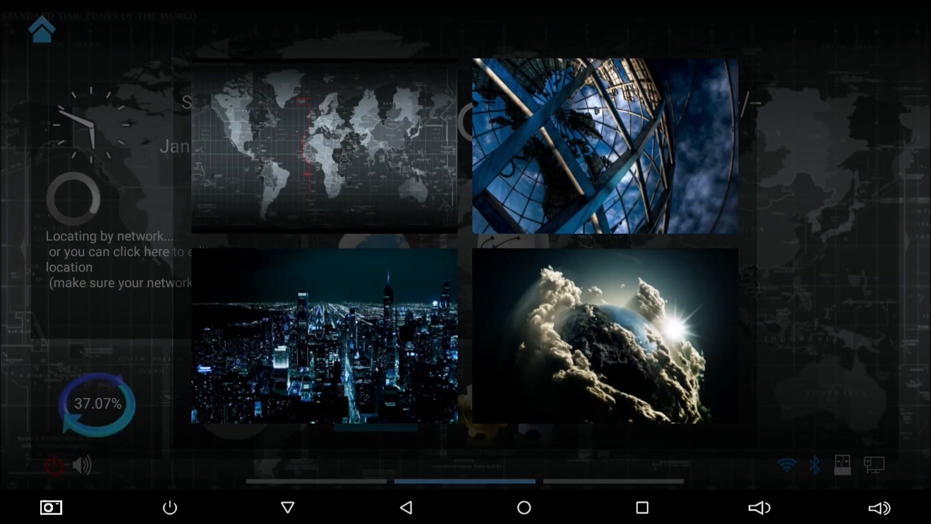
{"action": "left_click", "coordinate": [655, 326]}
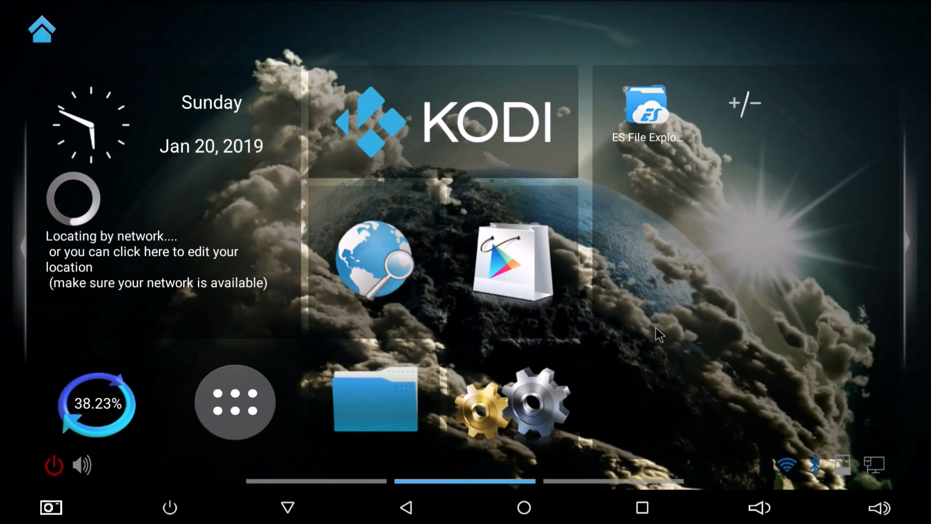
{"action": "left_click", "coordinate": [643, 509]}
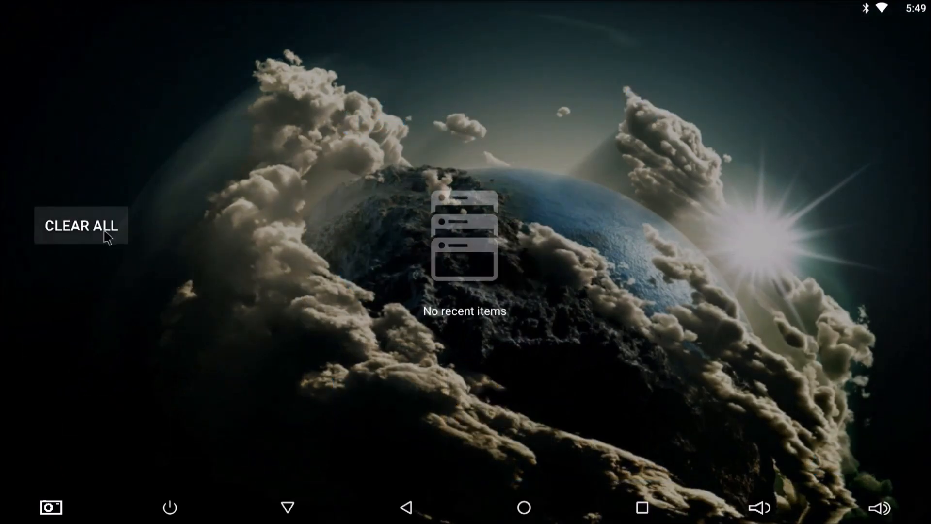
{"action": "left_click", "coordinate": [530, 508]}
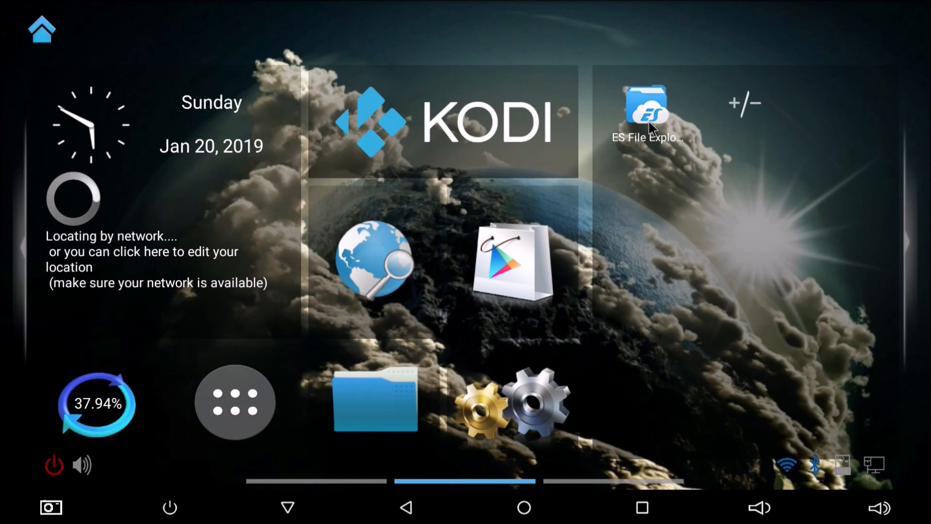
- Open ES File Explorer and check that its Root Explorer option is enabled
{"action": "left_click", "coordinate": [631, 106]}
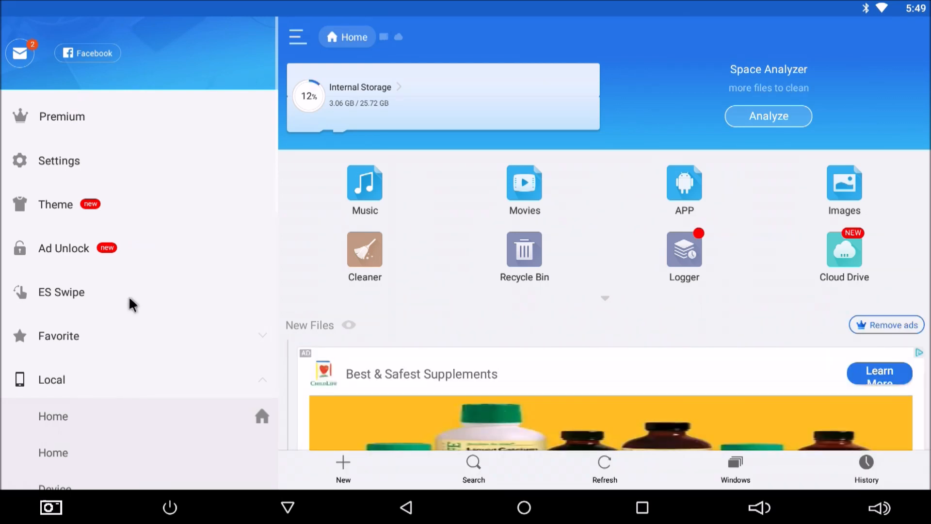
{"action": "scroll", "coordinate": [129, 299], "scroll_direction": "down", "scroll_amount": 2}
{"action": "scroll", "coordinate": [129, 296], "scroll_direction": "down", "scroll_amount": 1}
{"action": "scroll", "coordinate": [131, 295], "scroll_direction": "down", "scroll_amount": 5}
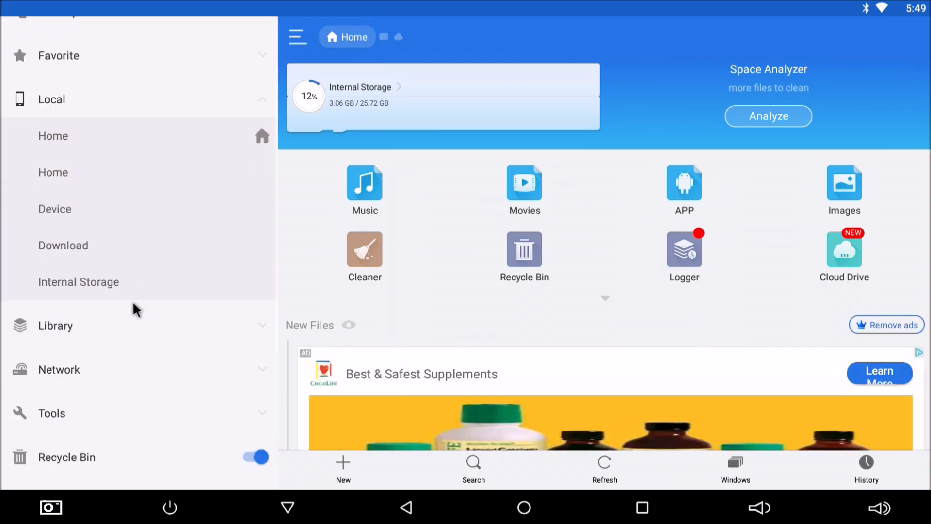
{"action": "scroll", "coordinate": [133, 301], "scroll_direction": "down", "scroll_amount": 1}
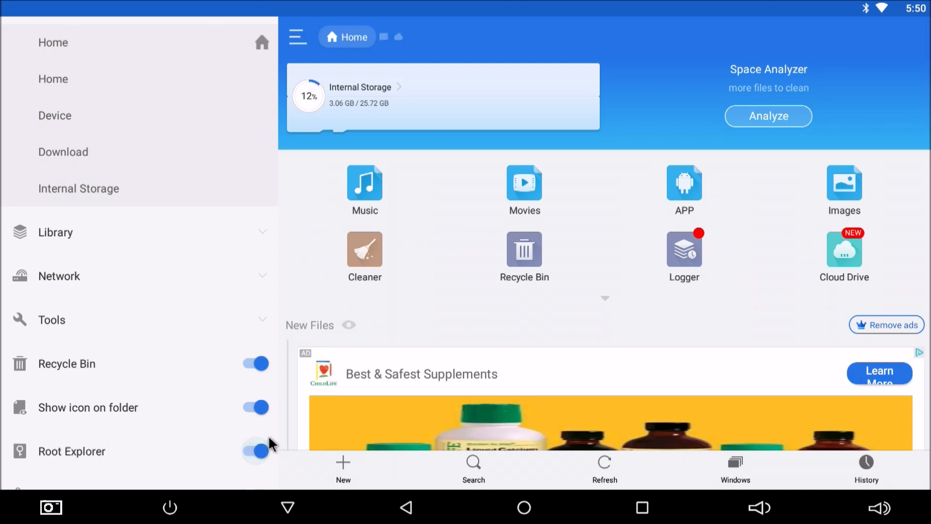
{"action": "scroll", "coordinate": [208, 350], "scroll_direction": "up", "scroll_amount": 3}
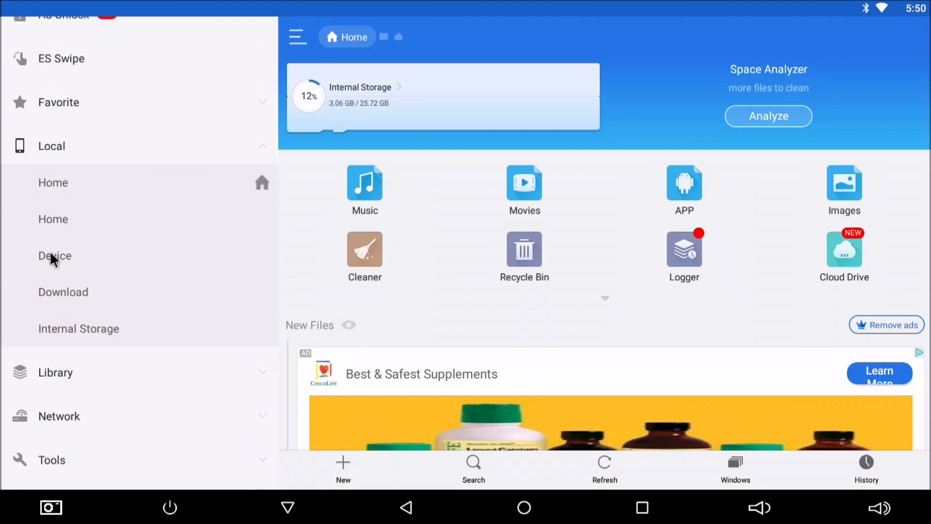
- Browse the device root to the system/app/Lighthome folder
{"action": "left_click", "coordinate": [51, 257]}
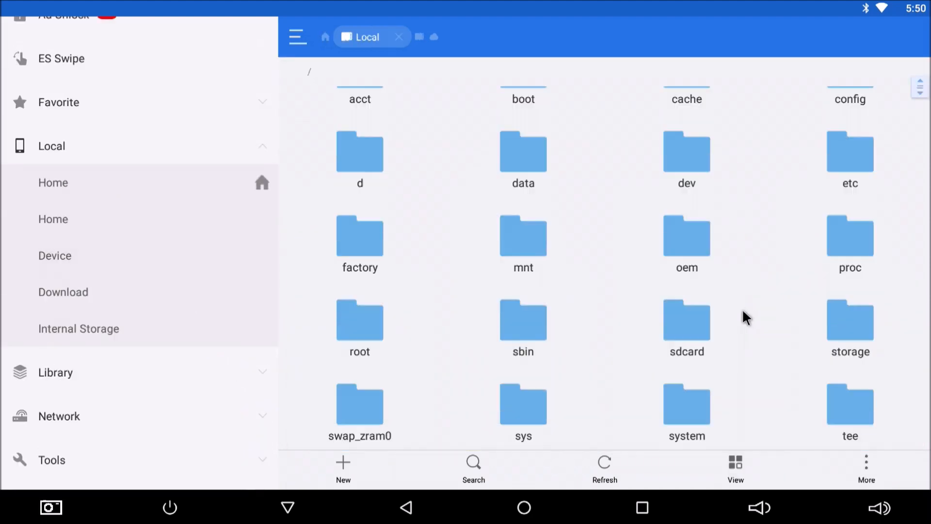
{"action": "scroll", "coordinate": [747, 317], "scroll_direction": "down", "scroll_amount": 1}
{"action": "left_click", "coordinate": [682, 362]}
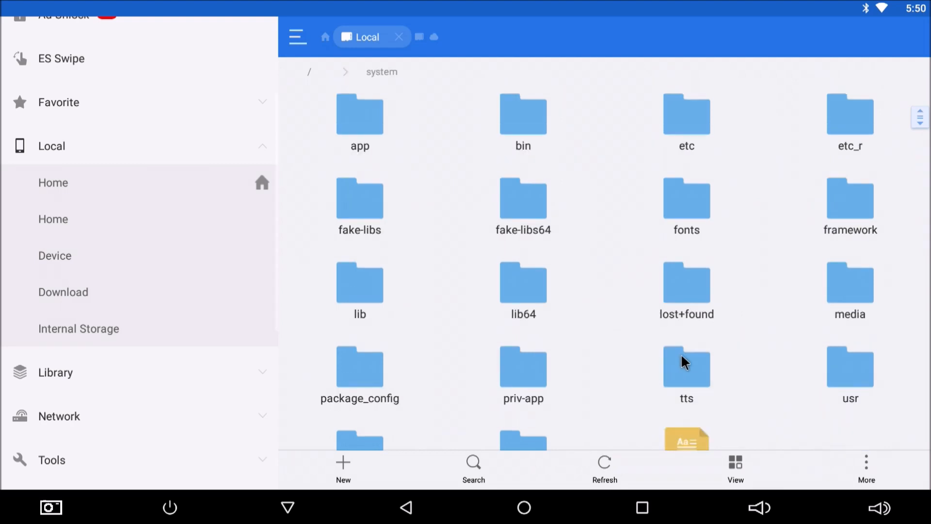
{"action": "left_click", "coordinate": [369, 117]}
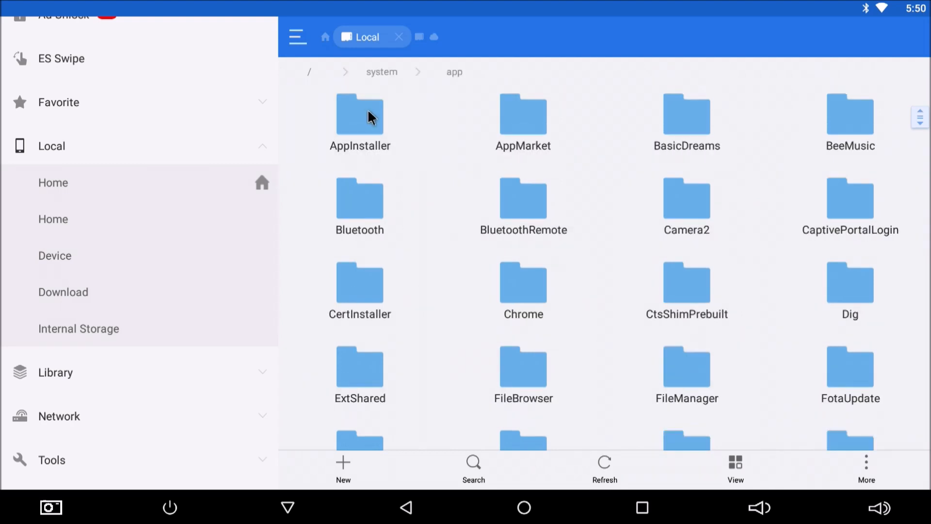
{"action": "scroll", "coordinate": [633, 191], "scroll_direction": "down", "scroll_amount": 4}
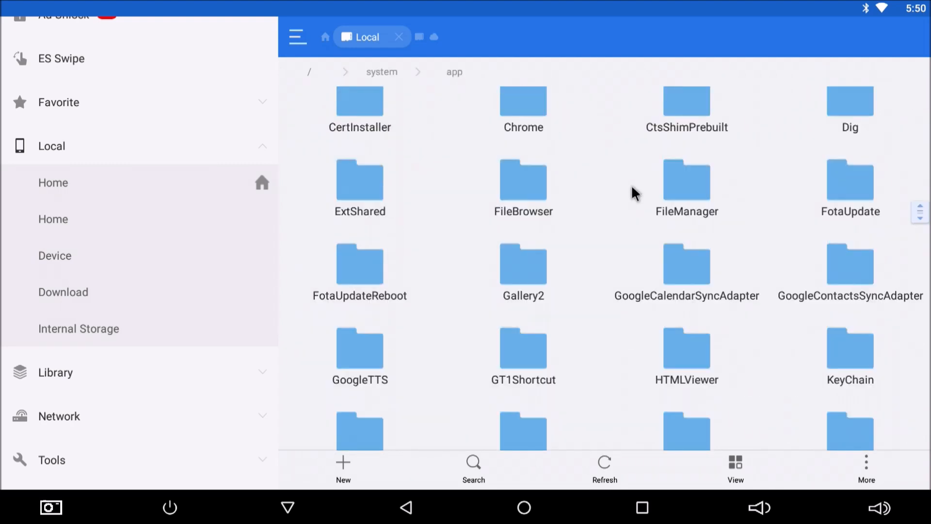
{"action": "scroll", "coordinate": [633, 193], "scroll_direction": "down", "scroll_amount": 2}
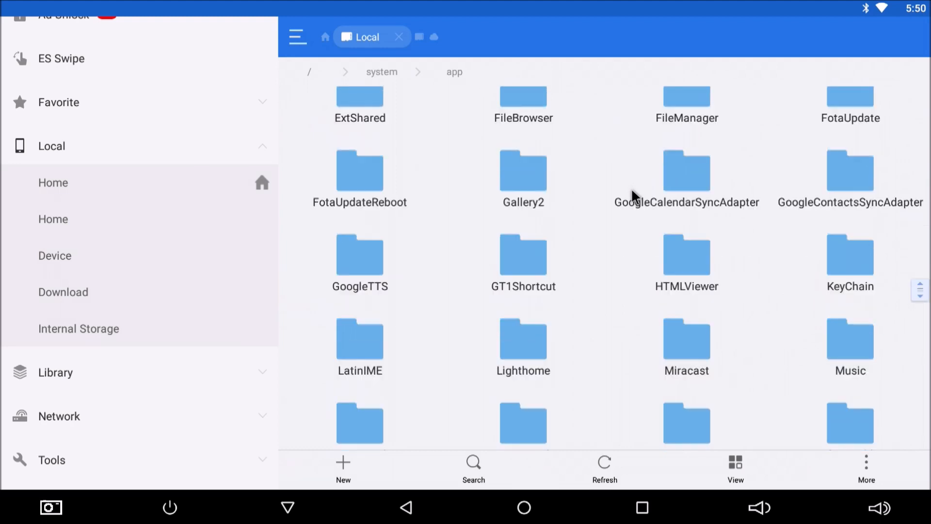
{"action": "left_click", "coordinate": [531, 347]}
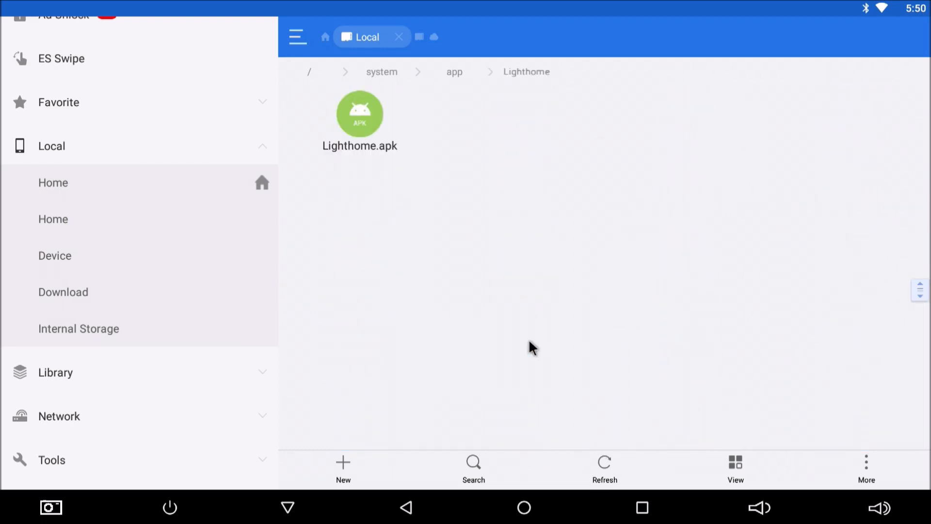
- Copy Lighthome.apk from the Lighthome folder into the Download folder
{"action": "left_click", "coordinate": [361, 124]}
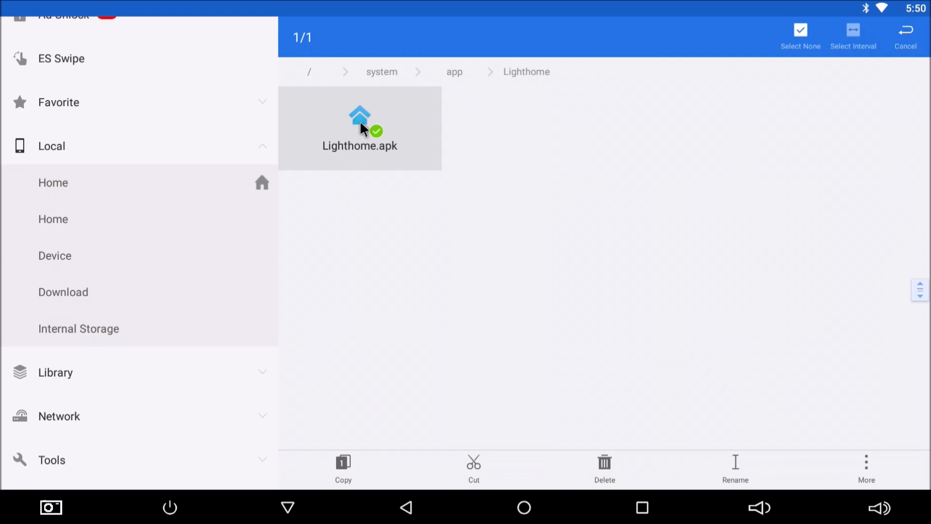
{"action": "left_click", "coordinate": [348, 470]}
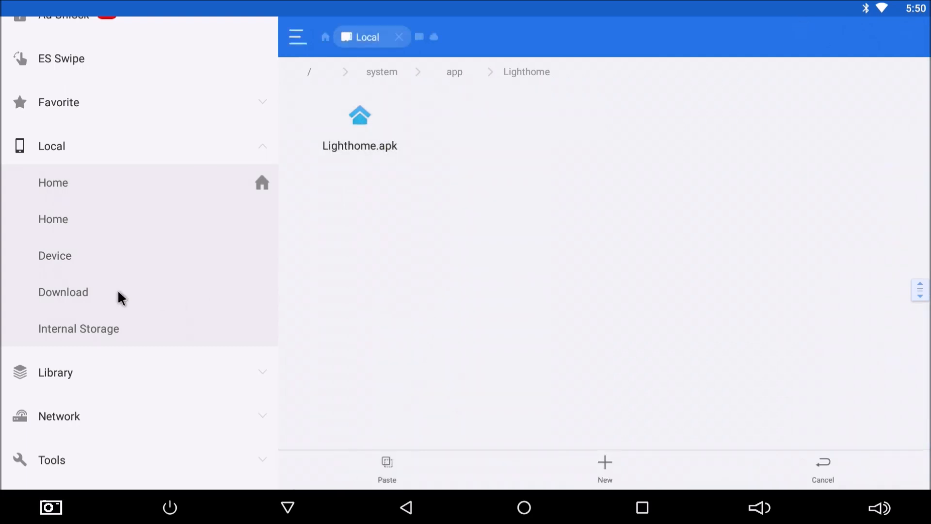
{"action": "left_click", "coordinate": [79, 297]}
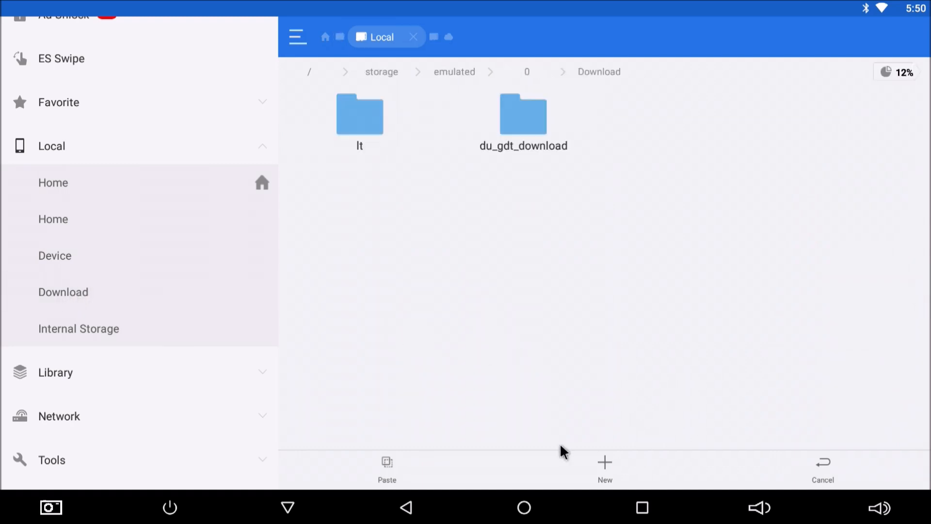
{"action": "left_click", "coordinate": [386, 462]}
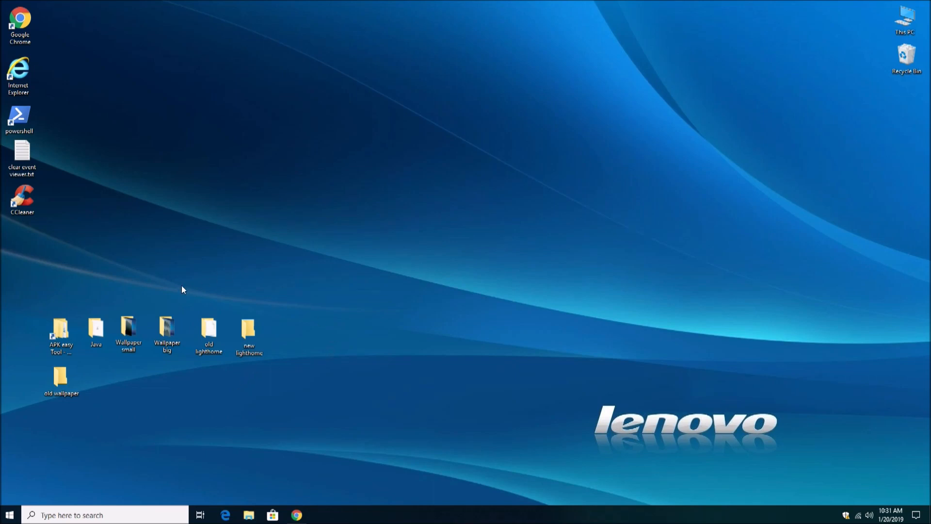
- Look over the PC desktop folders for APK Easy Tool, Java, small and big wallpapers, old and new lighthome, and old wallpaper
{"action": "left_click", "coordinate": [63, 333]}
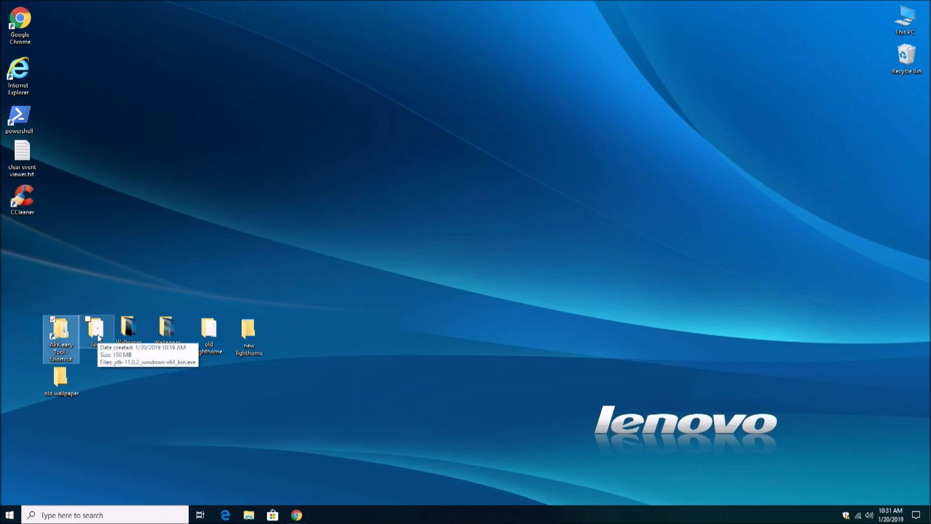
{"action": "left_click", "coordinate": [98, 338]}
{"action": "left_click", "coordinate": [131, 347]}
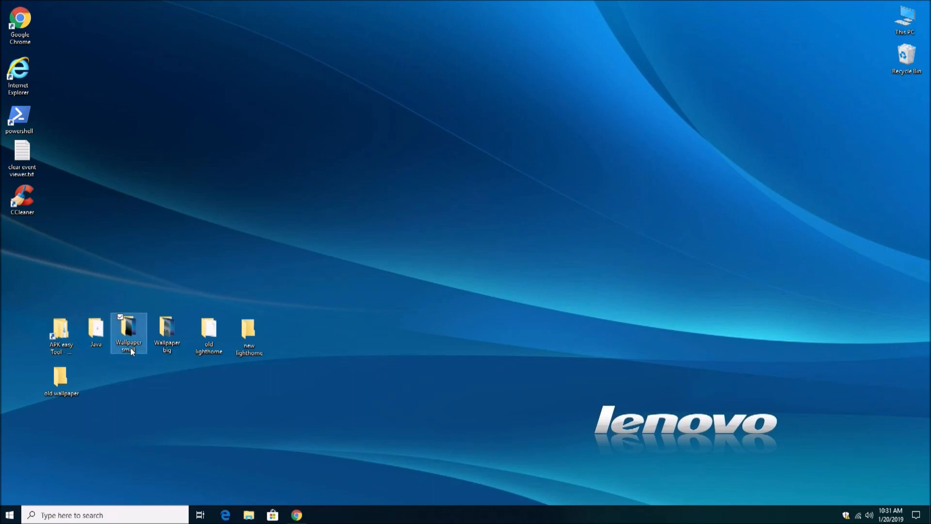
{"action": "left_click", "coordinate": [167, 342]}
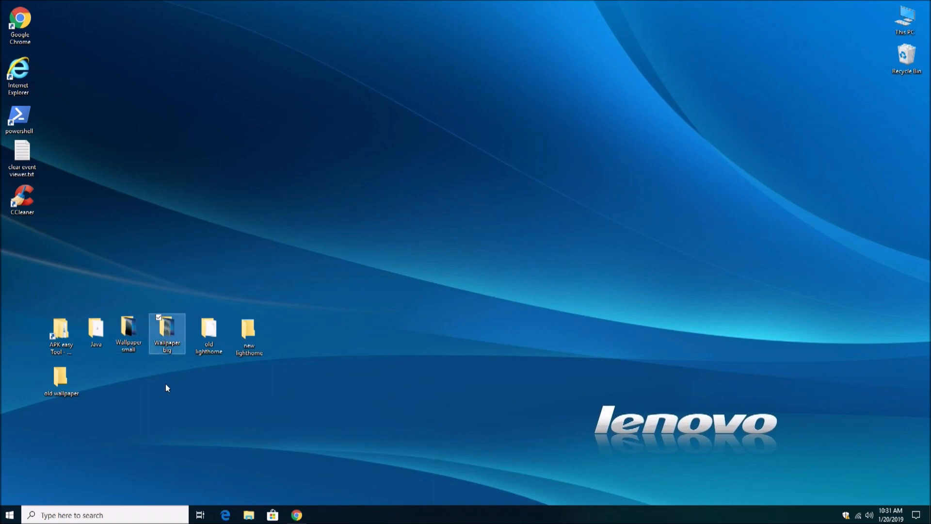
{"action": "left_click", "coordinate": [213, 334]}
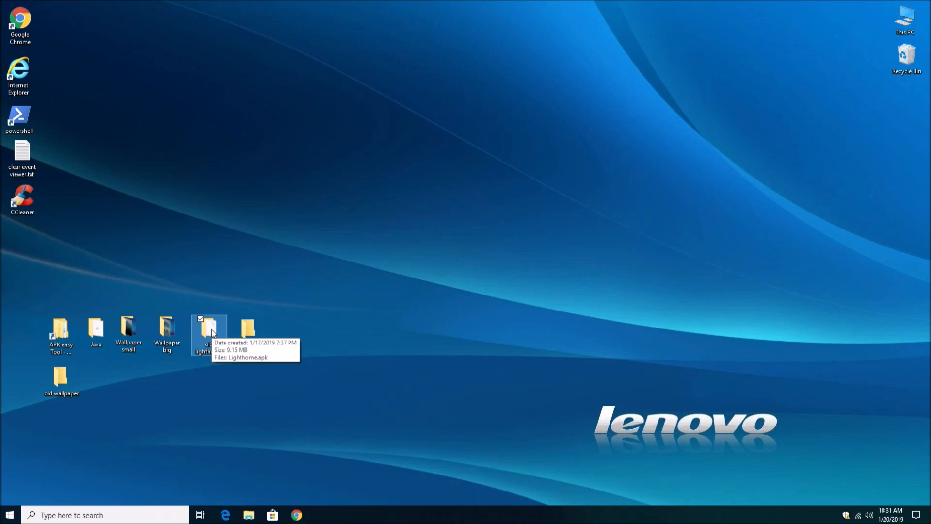
{"action": "left_click", "coordinate": [301, 403]}
{"action": "left_click", "coordinate": [254, 334]}
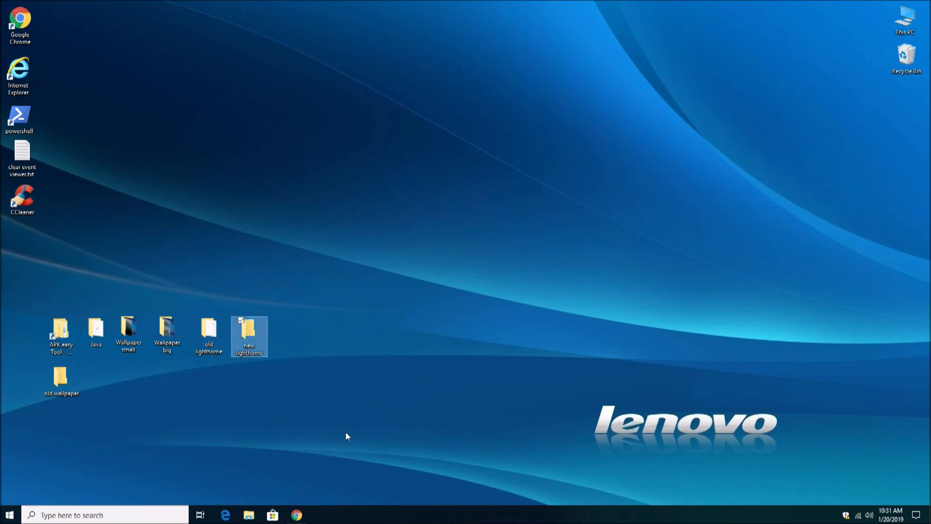
{"action": "left_click", "coordinate": [233, 460]}
{"action": "left_click", "coordinate": [60, 378]}
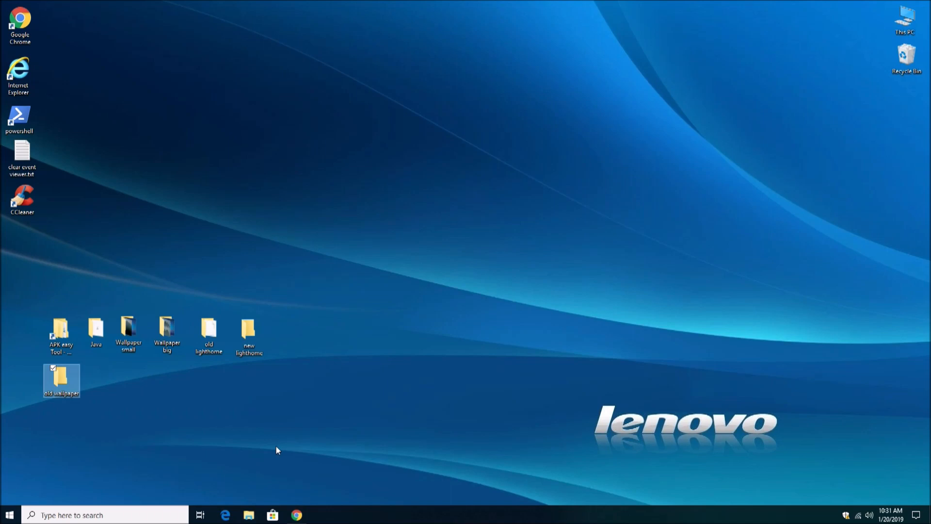
{"action": "left_click", "coordinate": [145, 403]}
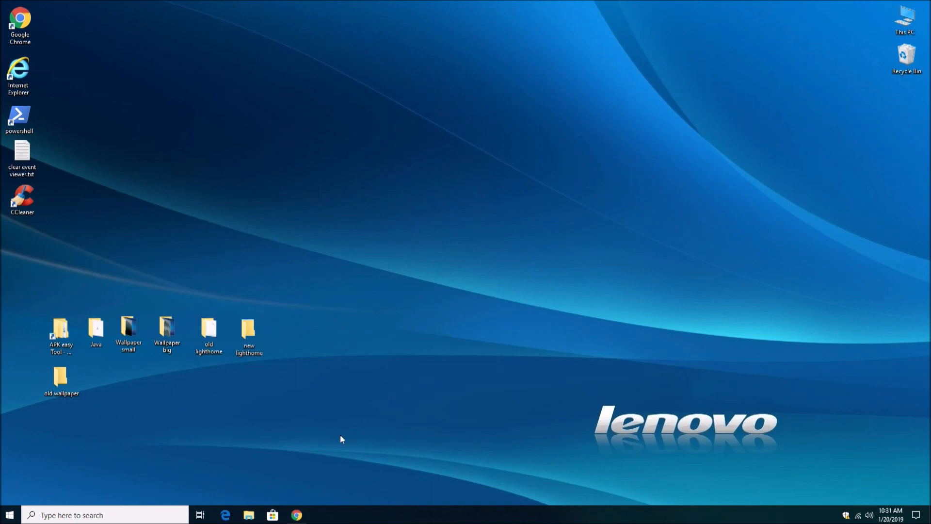
- Switch to Chrome and review the APK Easy Tool 1.541 thread on xda-developers down to its download links
{"action": "mouse_move", "coordinate": [294, 518]}
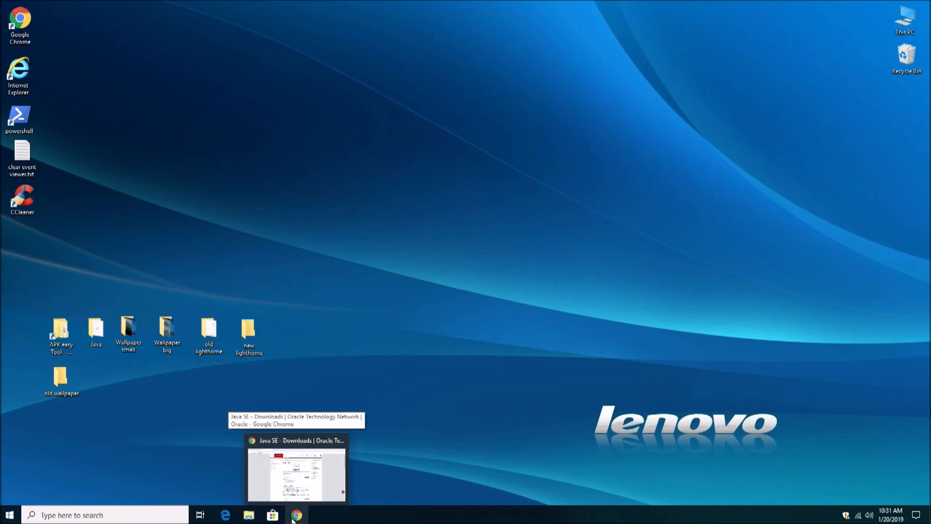
{"action": "left_click", "coordinate": [294, 518]}
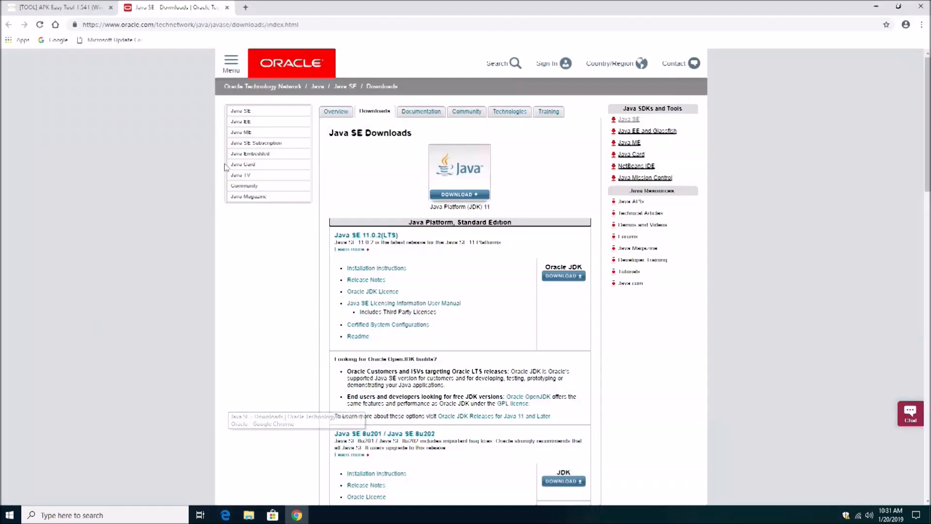
{"action": "left_click", "coordinate": [76, 5]}
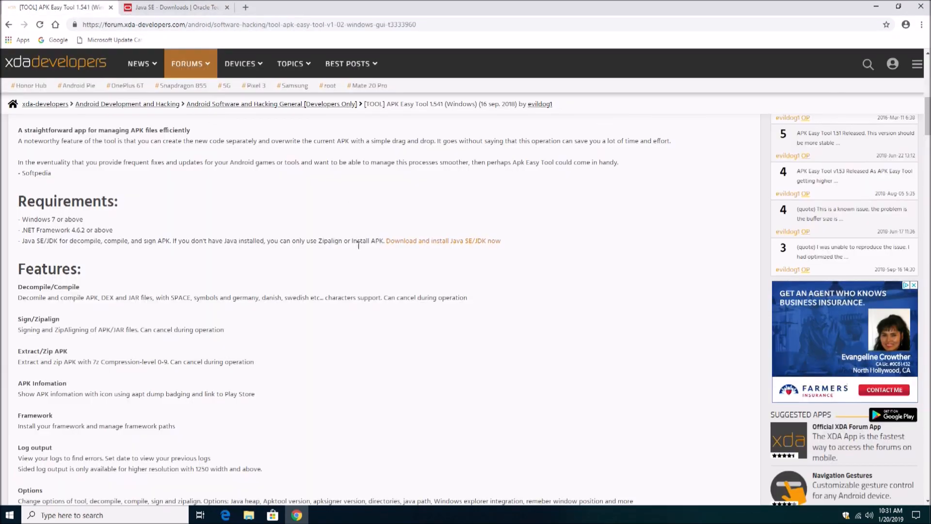
{"action": "scroll", "coordinate": [364, 273], "scroll_direction": "up", "scroll_amount": 10}
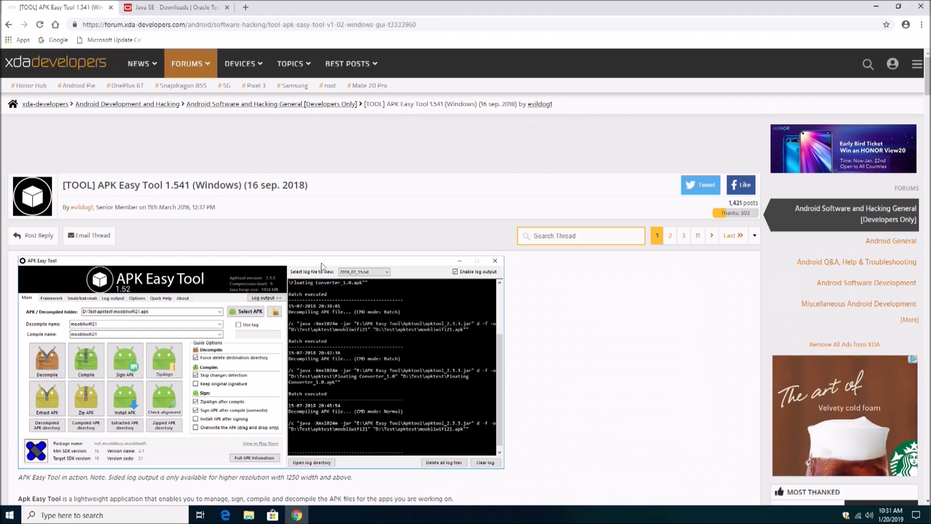
{"action": "scroll", "coordinate": [416, 286], "scroll_direction": "down", "scroll_amount": 8}
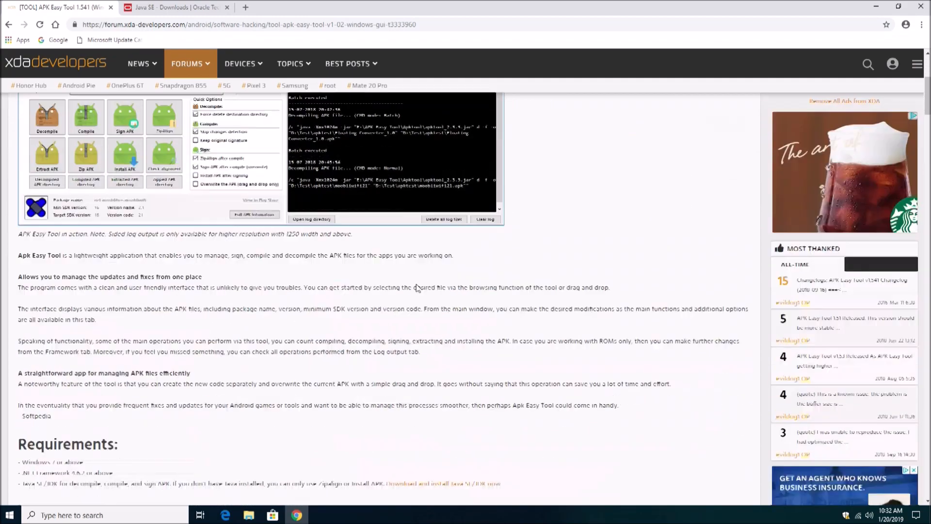
{"action": "scroll", "coordinate": [418, 296], "scroll_direction": "down", "scroll_amount": 8}
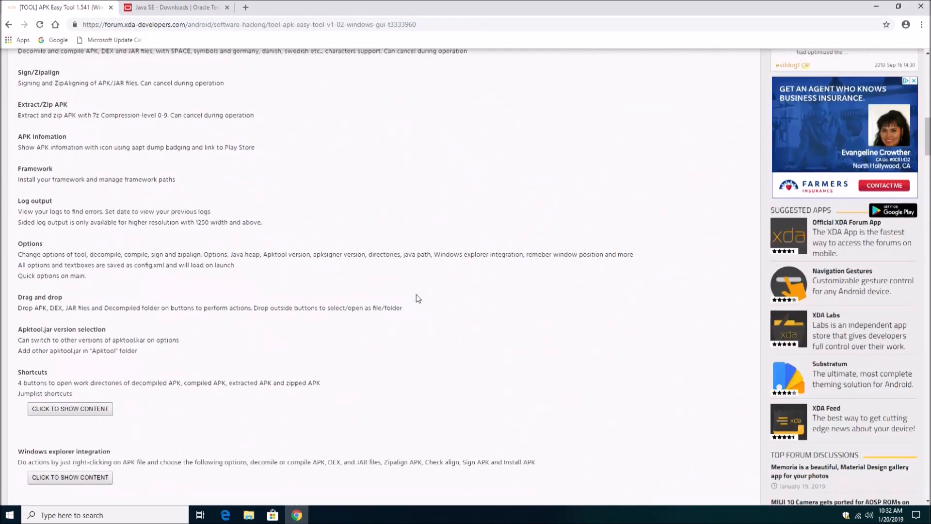
{"action": "scroll", "coordinate": [416, 296], "scroll_direction": "down", "scroll_amount": 7}
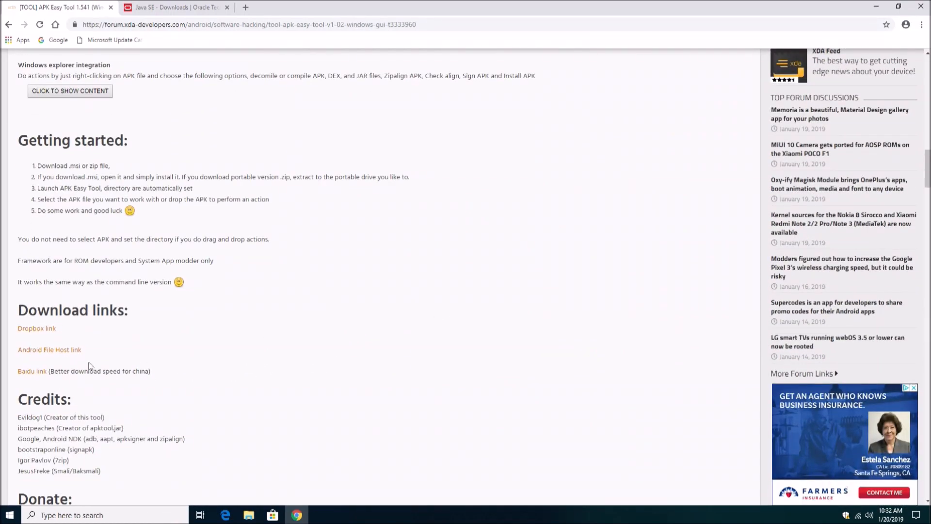
{"action": "left_click", "coordinate": [36, 329]}
- Go back to the thread's Requirements section to check what APK Easy Tool needs, including Java SE/JDK
{"action": "scroll", "coordinate": [539, 280], "scroll_direction": "up", "scroll_amount": 9}
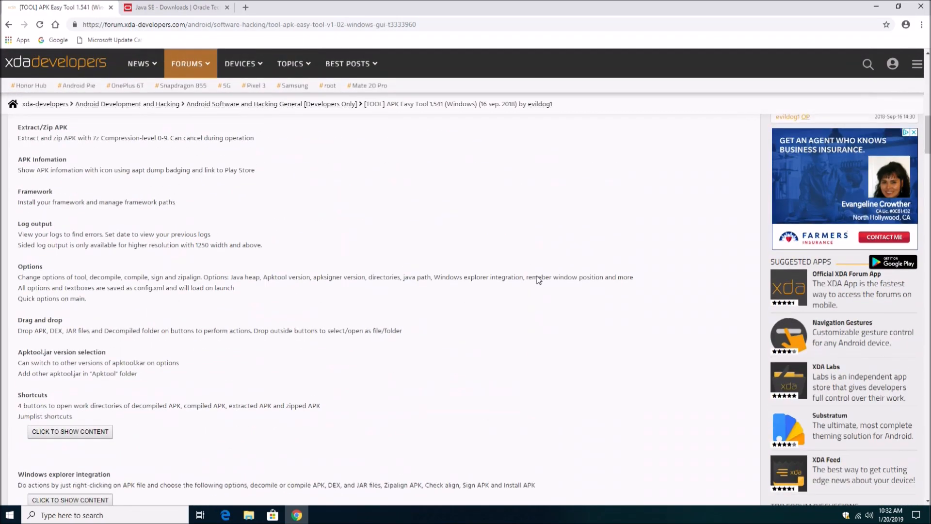
{"action": "scroll", "coordinate": [539, 280], "scroll_direction": "up", "scroll_amount": 5}
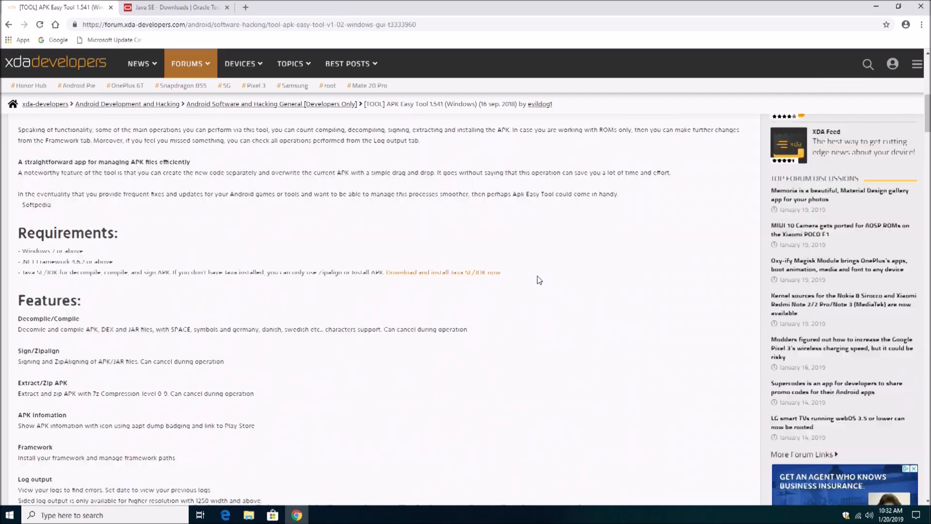
{"action": "scroll", "coordinate": [539, 280], "scroll_direction": "up", "scroll_amount": 1}
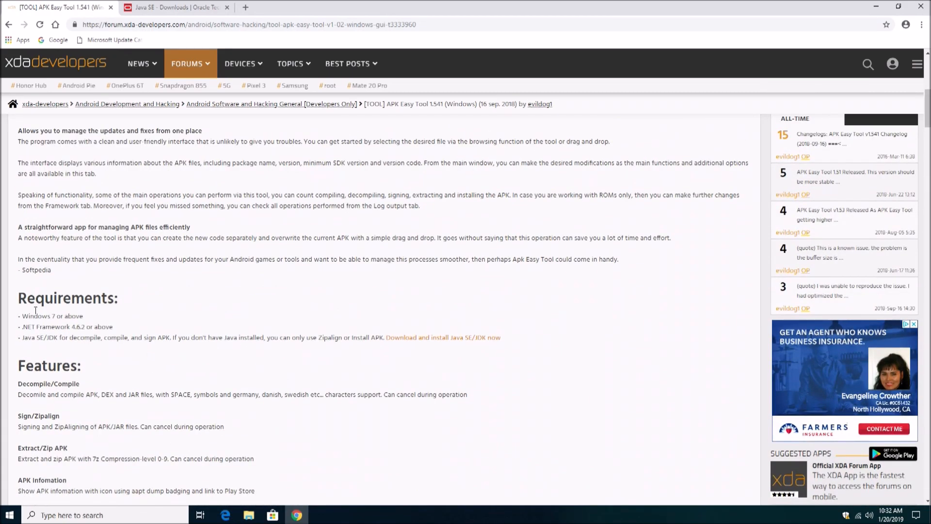
- Highlight the thread's Java SE/JDK requirement, view Oracle's Java SE Downloads page and return to the desktop
{"action": "left_click_drag", "start_coordinate": [23, 337], "coordinate": [280, 338]}
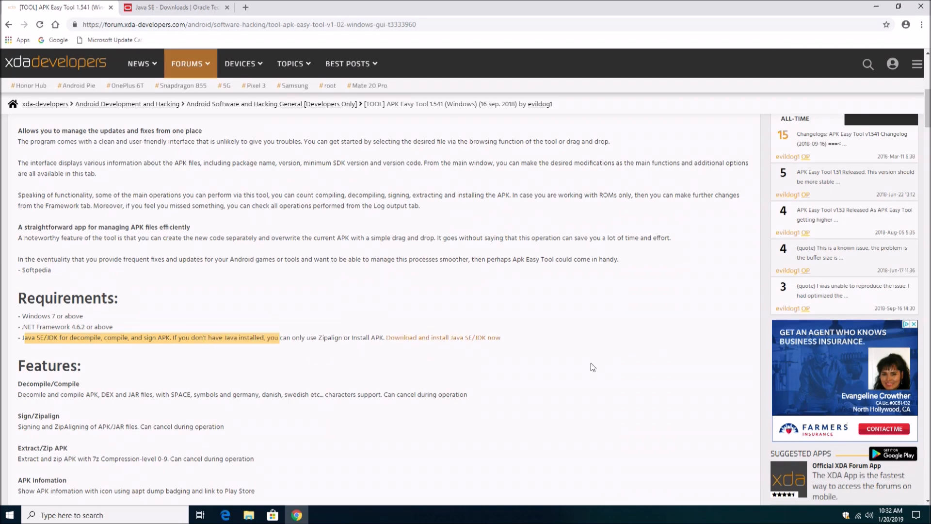
{"action": "left_click", "coordinate": [196, 13]}
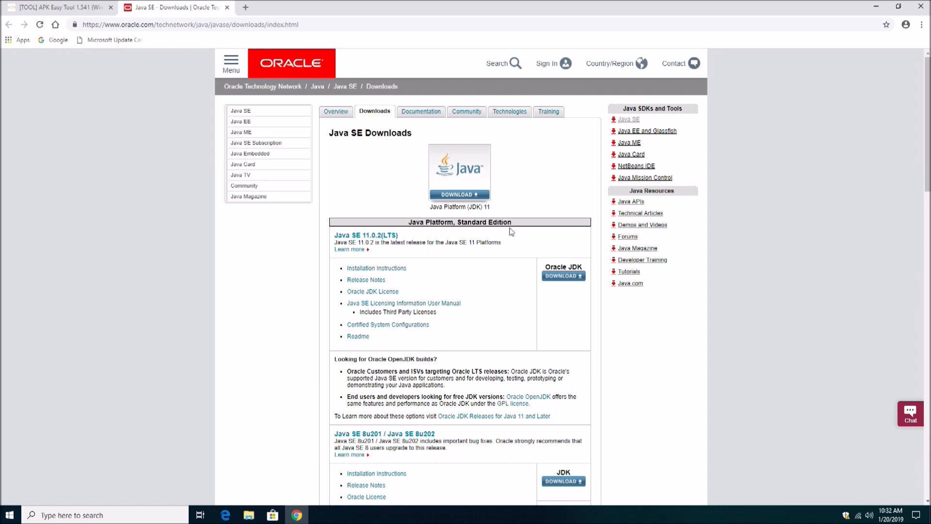
{"action": "left_click", "coordinate": [876, 6]}
- Inspect the APK Easy Tool 1.541 Portable zip and its extracted folder, locate apkeasytool-x64.exe, and close the folder window
{"action": "double_click", "coordinate": [70, 341]}
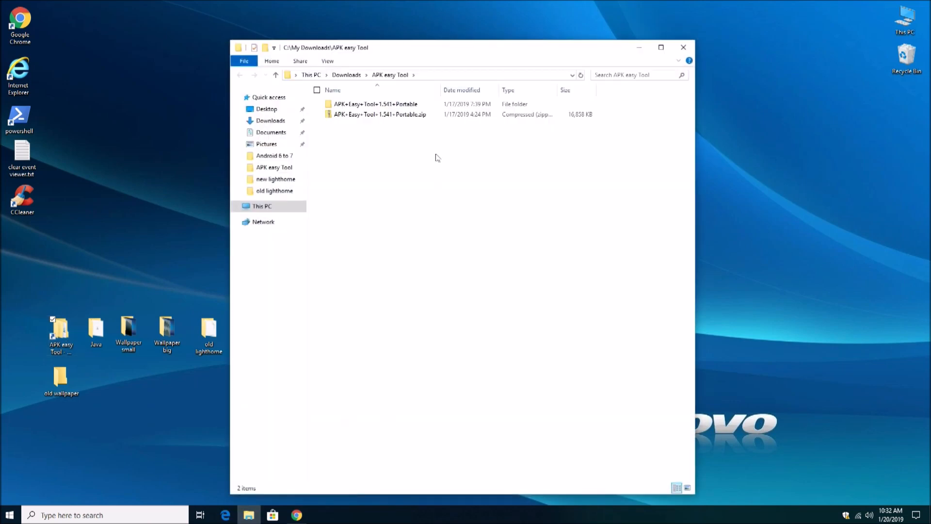
{"action": "left_click", "coordinate": [413, 116]}
{"action": "right_click", "coordinate": [413, 116]}
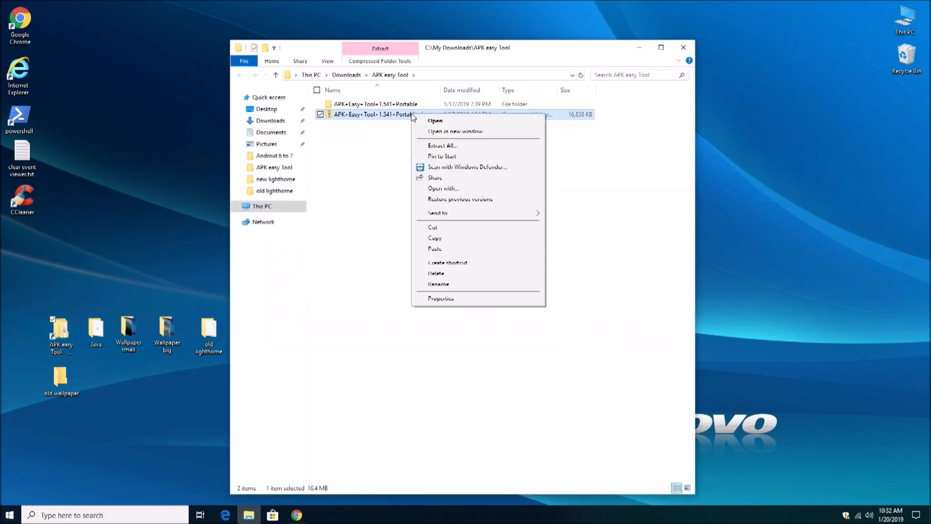
{"action": "left_click", "coordinate": [373, 161]}
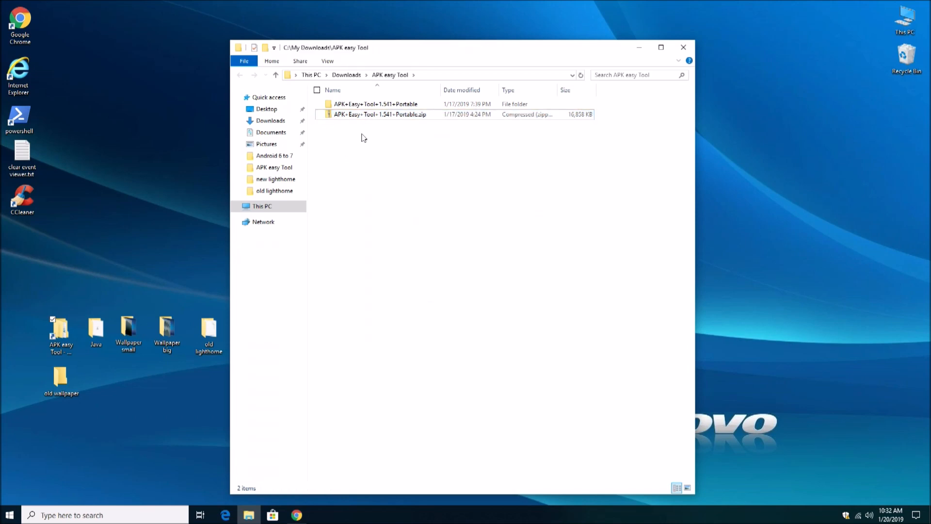
{"action": "double_click", "coordinate": [371, 104]}
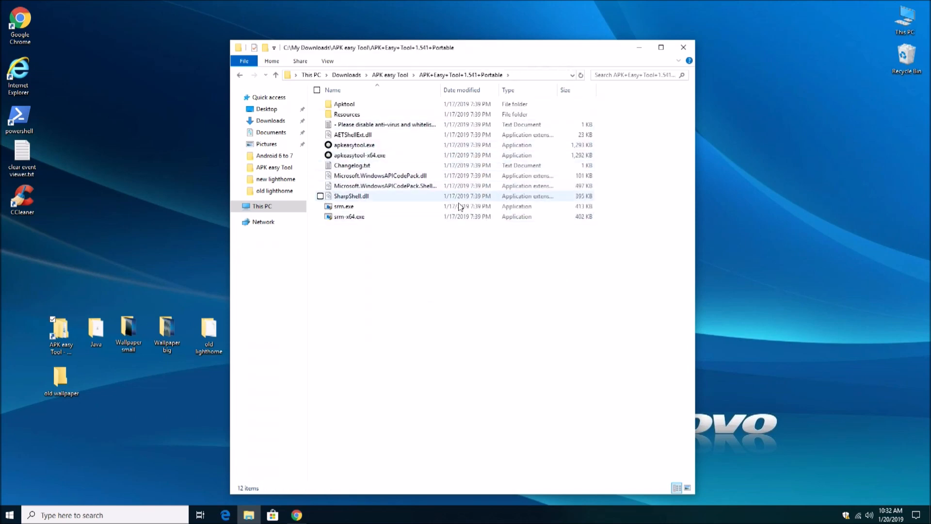
{"action": "left_click", "coordinate": [374, 160]}
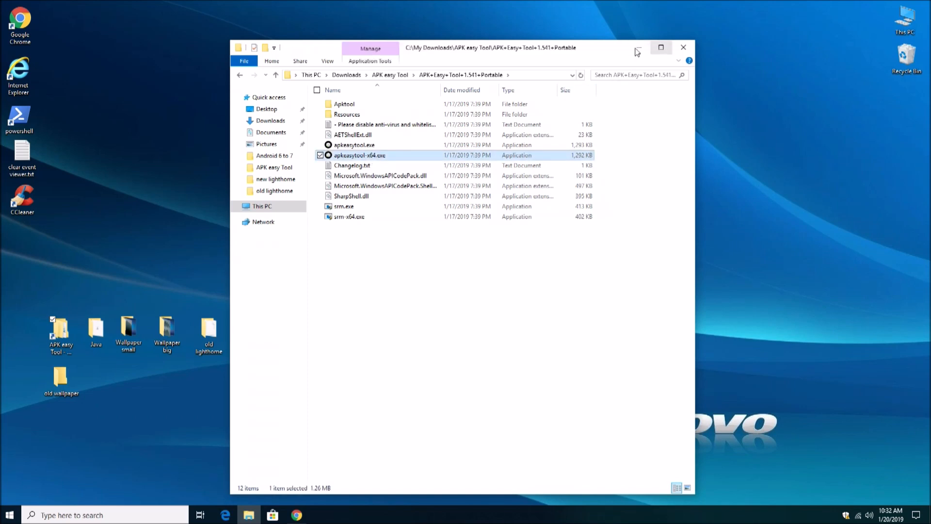
{"action": "left_click", "coordinate": [689, 54]}
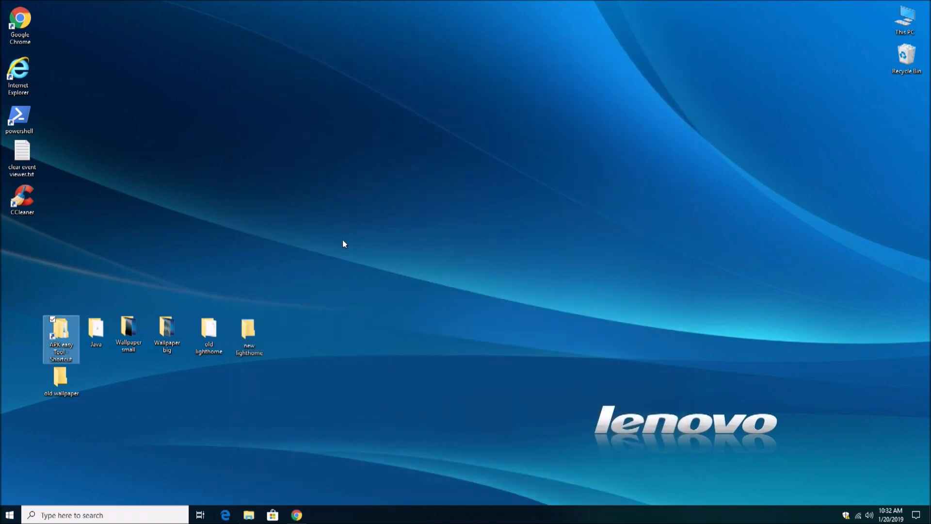
- Check the JDK installer in the desktop's Java folder, then close the folder
{"action": "double_click", "coordinate": [97, 334]}
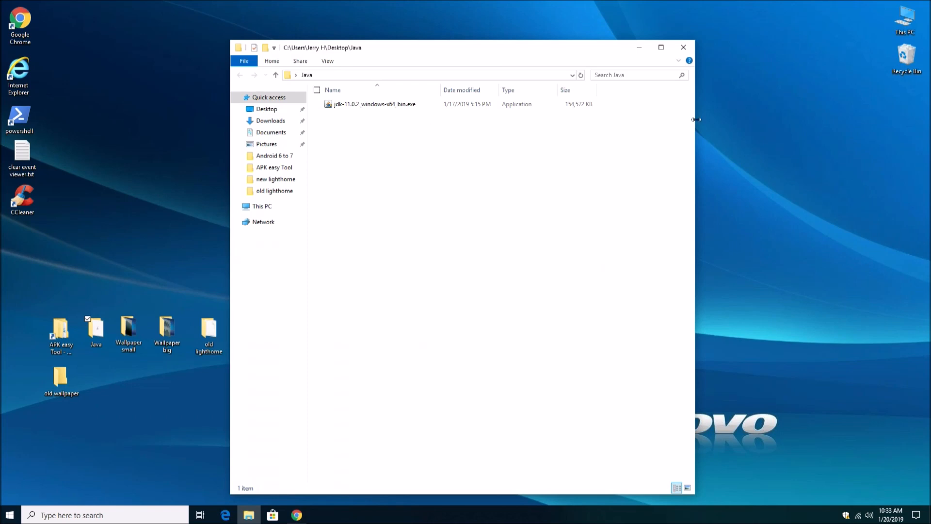
{"action": "left_click", "coordinate": [684, 47]}
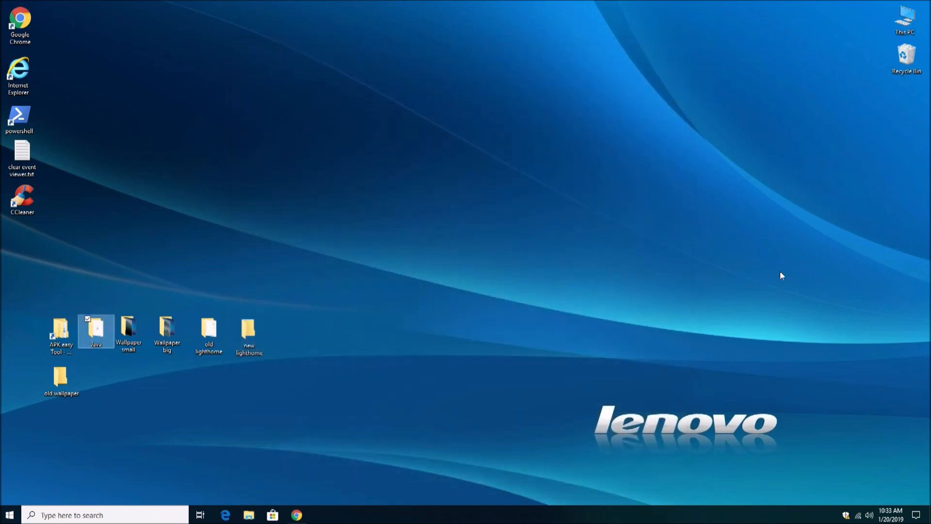
{"action": "left_click", "coordinate": [347, 435]}
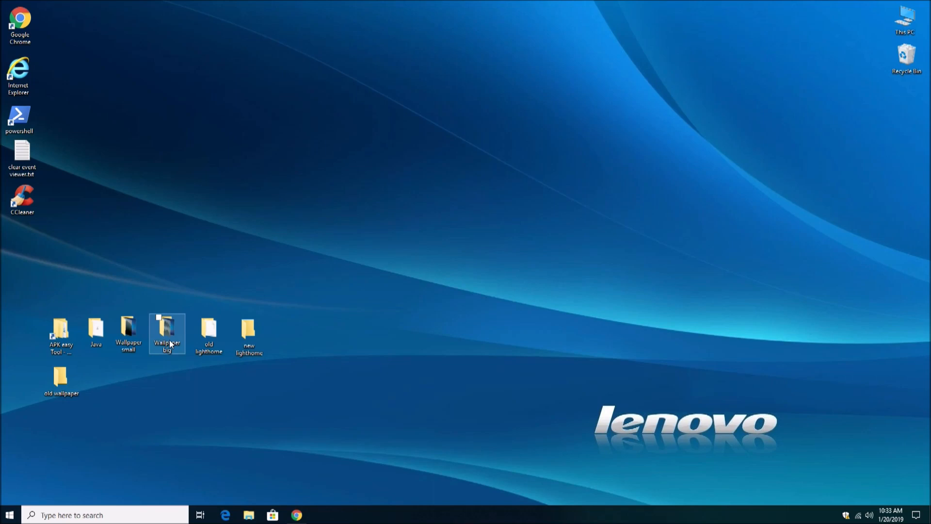
- Open the Wallpaper small and Wallpaper big folders to compare their replacement image files
{"action": "double_click", "coordinate": [129, 329]}
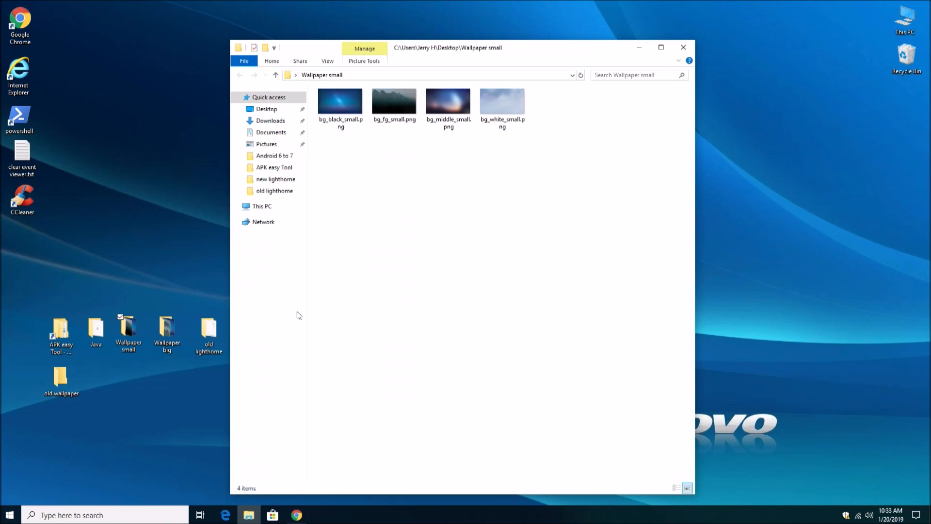
{"action": "left_click", "coordinate": [171, 334]}
{"action": "double_click", "coordinate": [169, 332]}
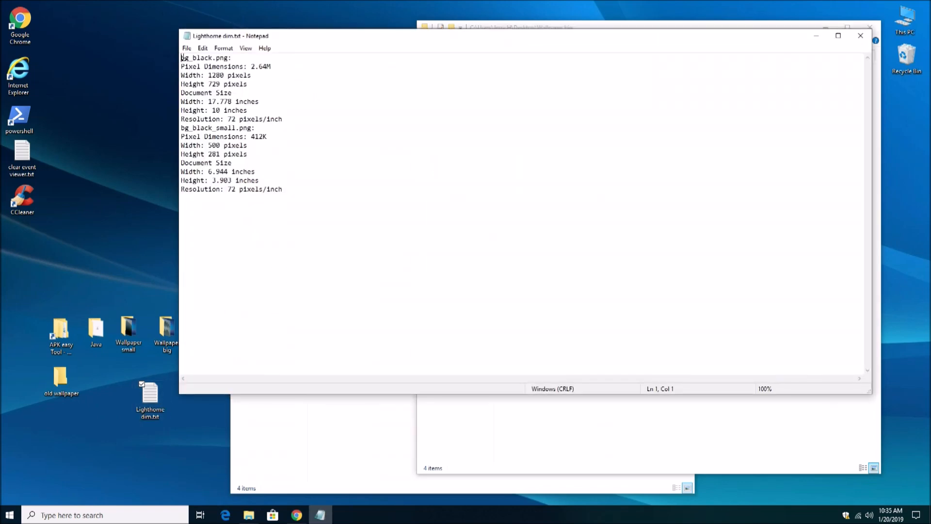
- Review the big and small wallpaper dimensions in Lighthome dim.txt, close all windows and move the file away from the desktop folders
{"action": "left_click_drag", "start_coordinate": [181, 58], "coordinate": [284, 120]}
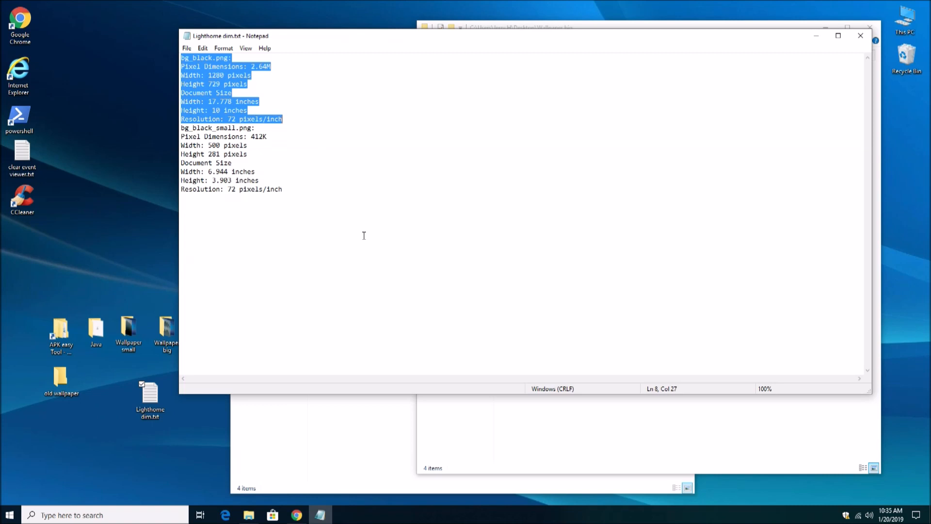
{"action": "left_click_drag", "start_coordinate": [185, 129], "coordinate": [289, 198]}
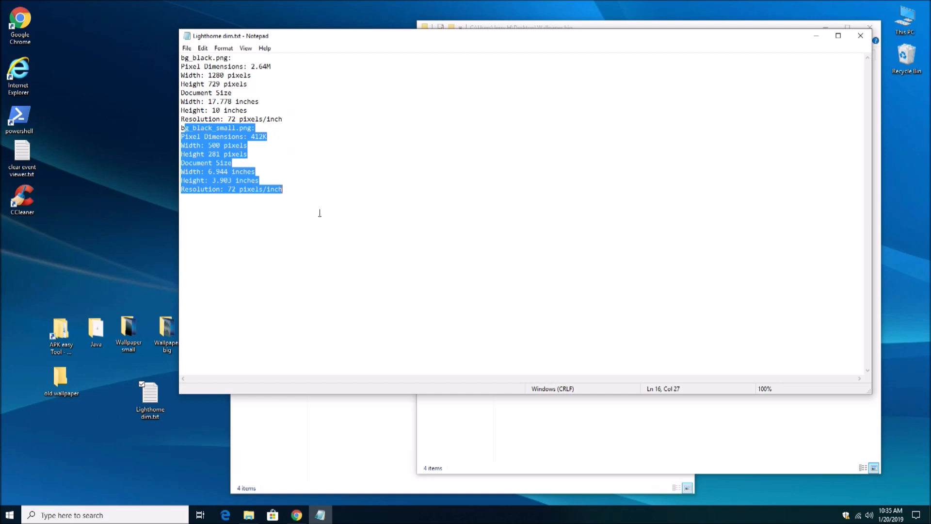
{"action": "left_click", "coordinate": [861, 36]}
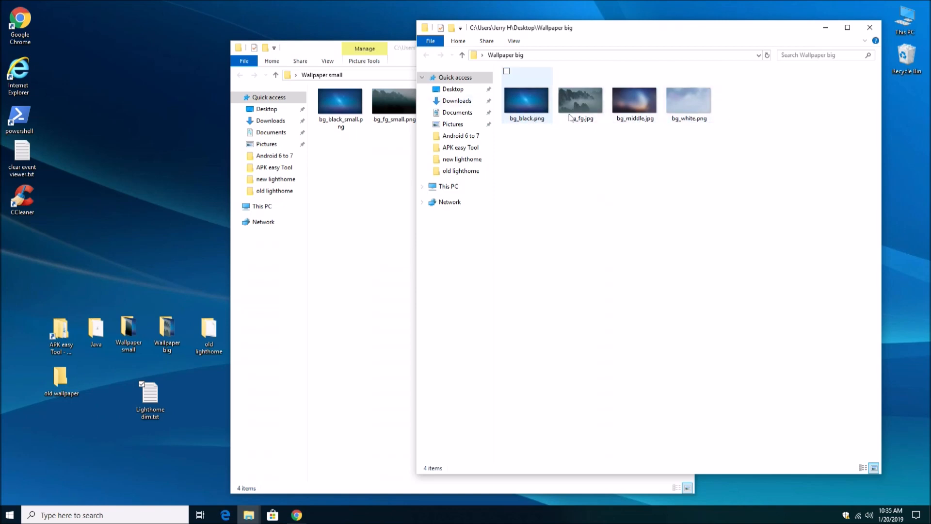
{"action": "left_click", "coordinate": [870, 27]}
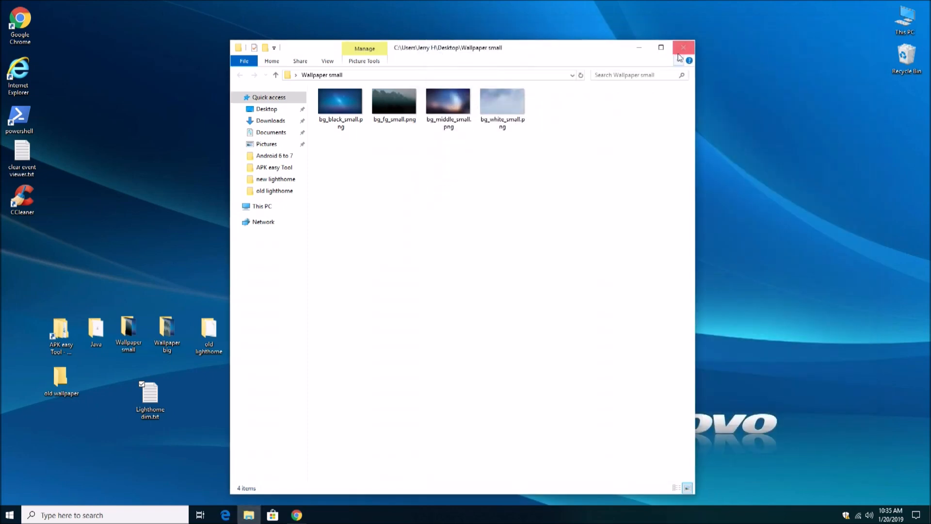
{"action": "left_click", "coordinate": [683, 49]}
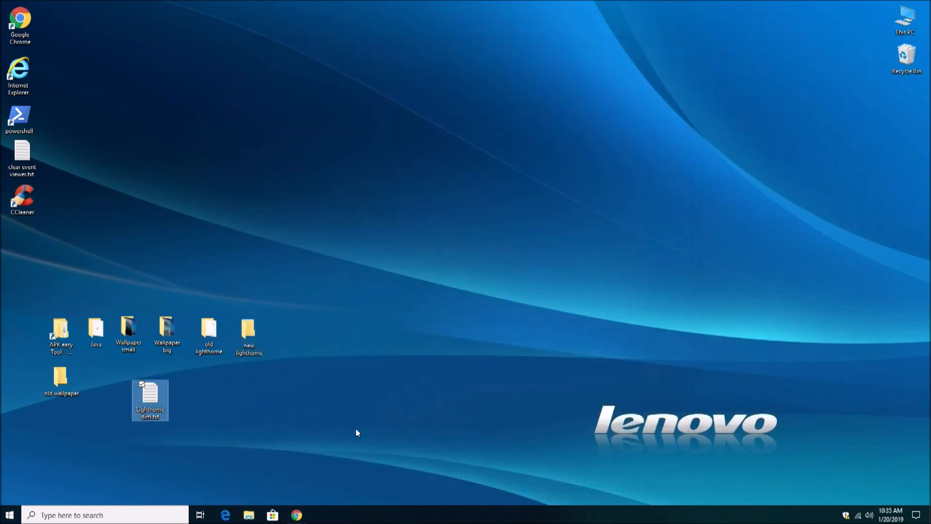
{"action": "left_click_drag", "start_coordinate": [152, 413], "coordinate": [803, 467]}
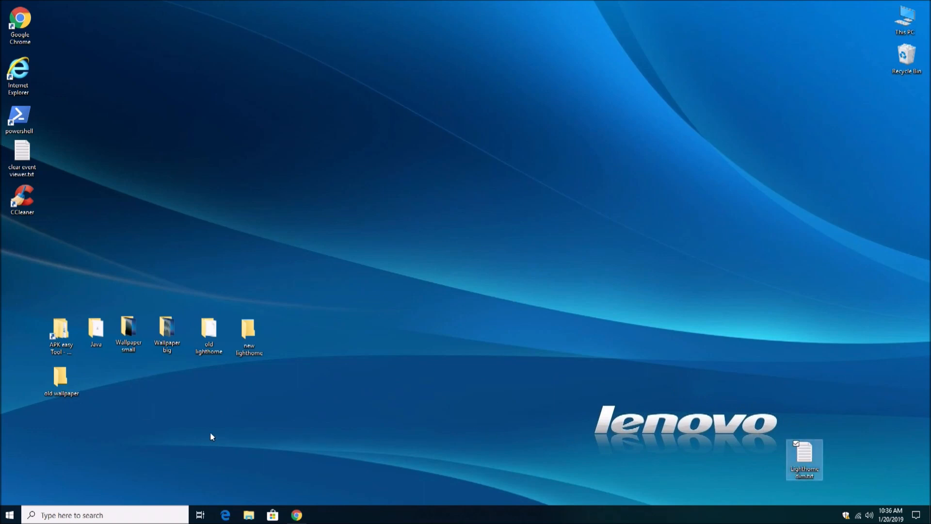
- Check the contents of the old lighthome and new lighthome folders and point out the old wallpaper folder
{"action": "double_click", "coordinate": [210, 342]}
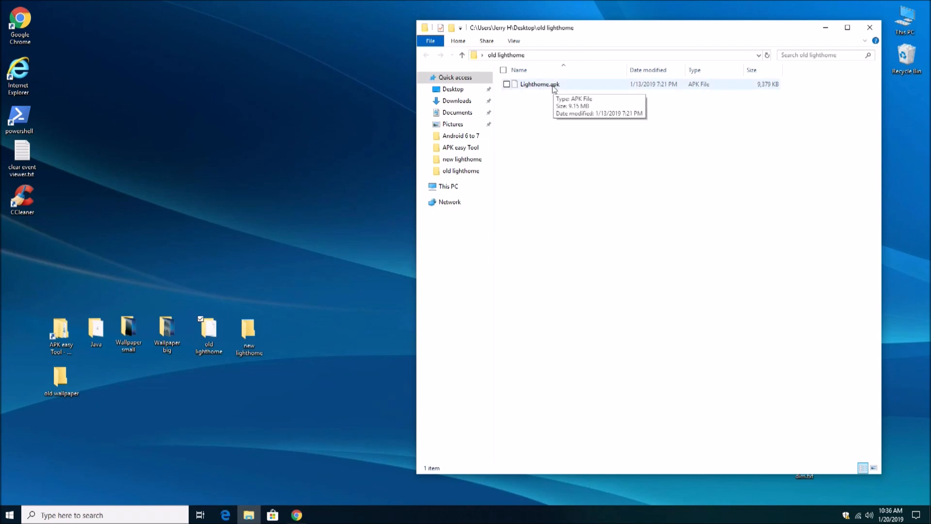
{"action": "left_click", "coordinate": [872, 29]}
{"action": "left_click", "coordinate": [245, 339]}
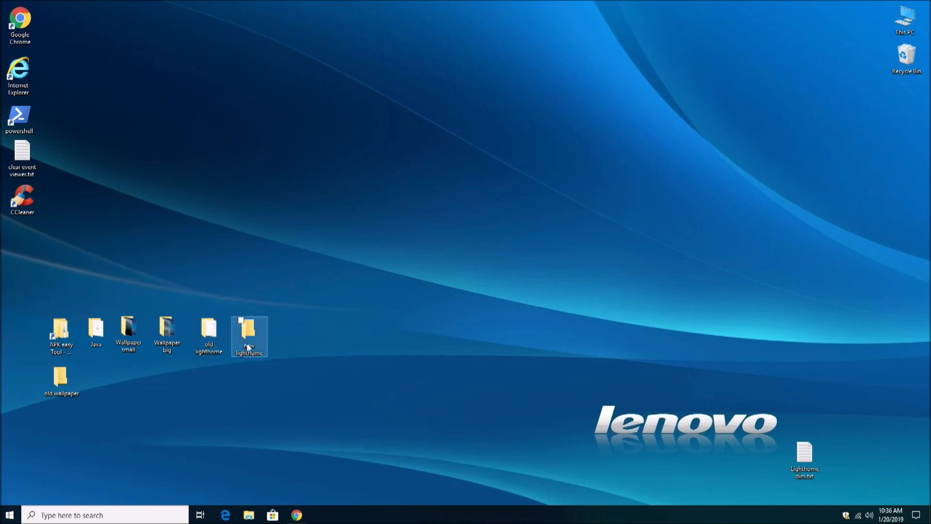
{"action": "key", "text": "Return"}
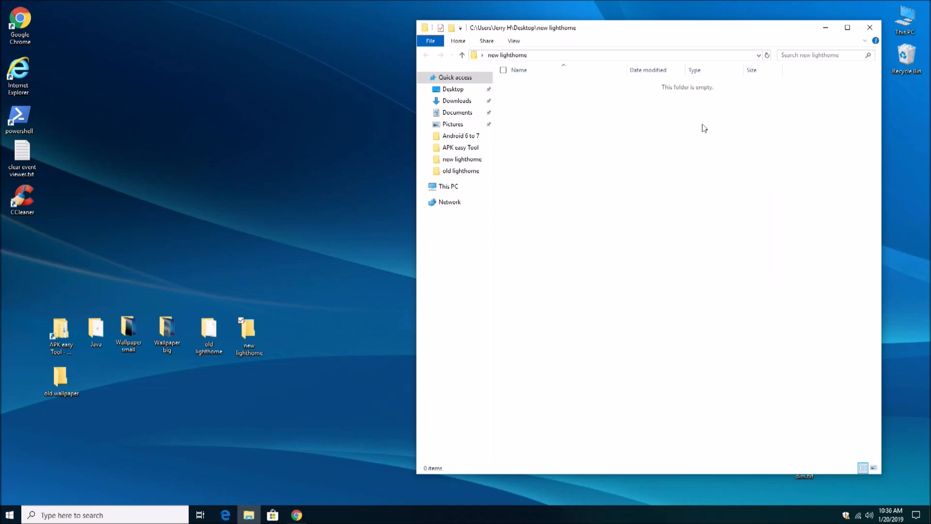
{"action": "left_click", "coordinate": [870, 28]}
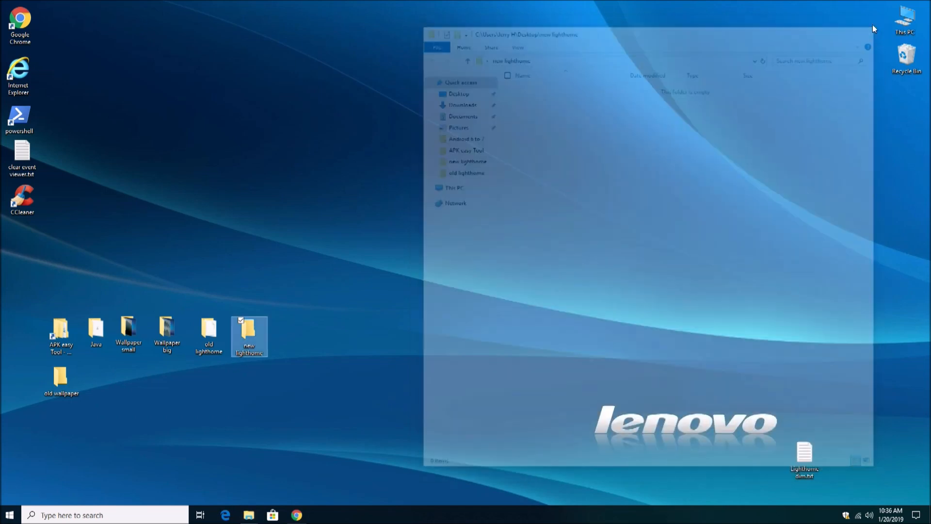
{"action": "left_click", "coordinate": [420, 411]}
{"action": "left_click", "coordinate": [62, 383]}
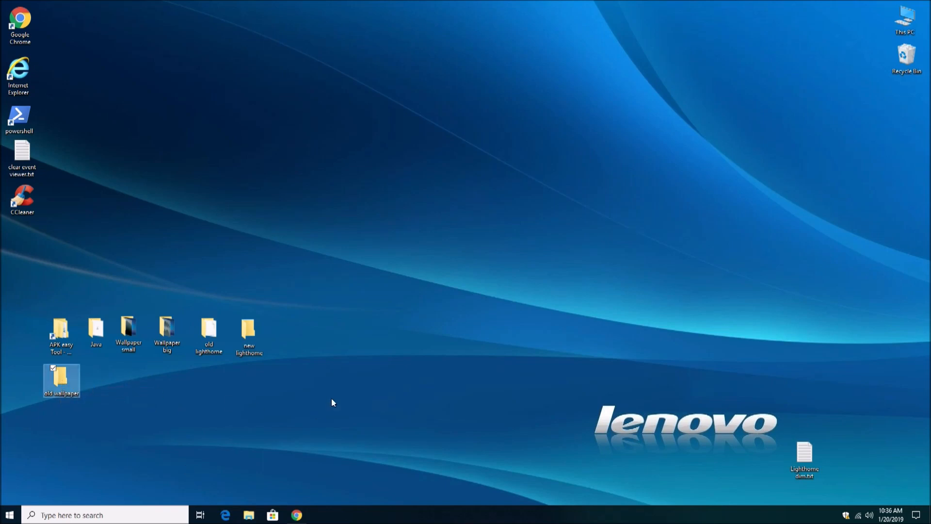
{"action": "left_click", "coordinate": [231, 397]}
- Find apkeasytool-x64.exe in the APK Easy Tool 1.541 Portable folder
{"action": "double_click", "coordinate": [62, 342]}
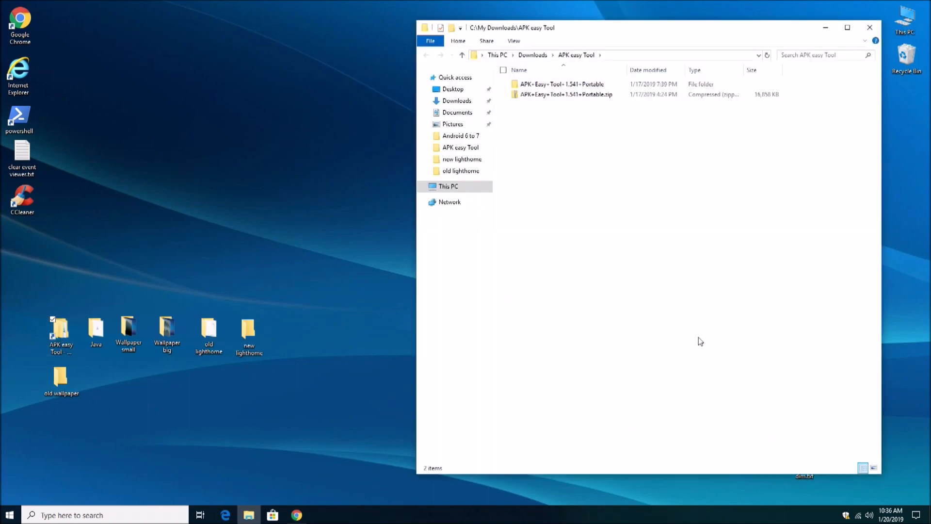
{"action": "left_click", "coordinate": [596, 86]}
{"action": "double_click", "coordinate": [595, 86]}
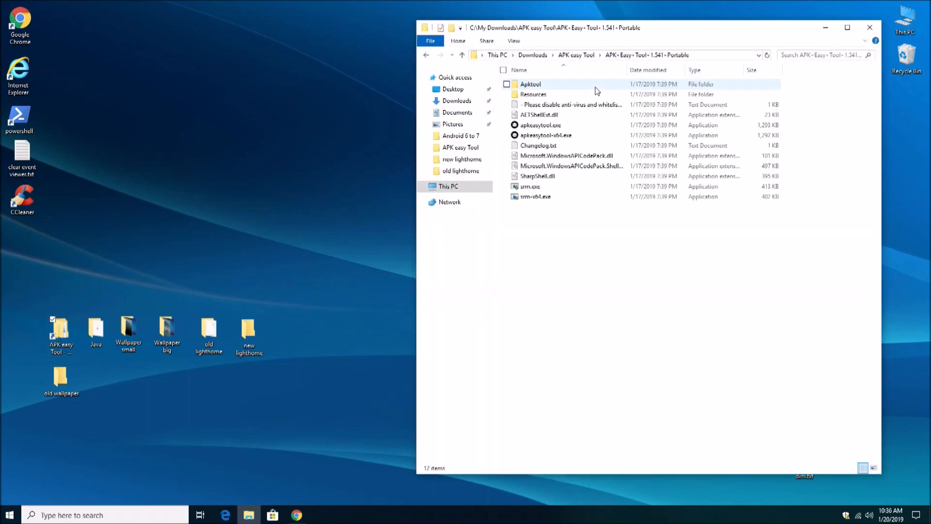
{"action": "left_click", "coordinate": [569, 136]}
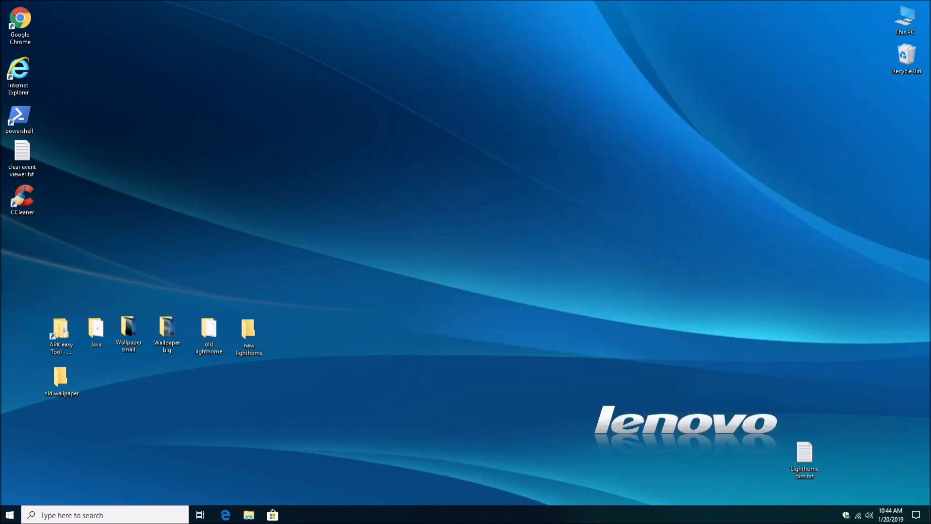
- Launch apkeasytool-x64.exe from the APK Easy Tool 1.541 Portable folder and minimize the folder window
{"action": "left_click", "coordinate": [61, 334]}
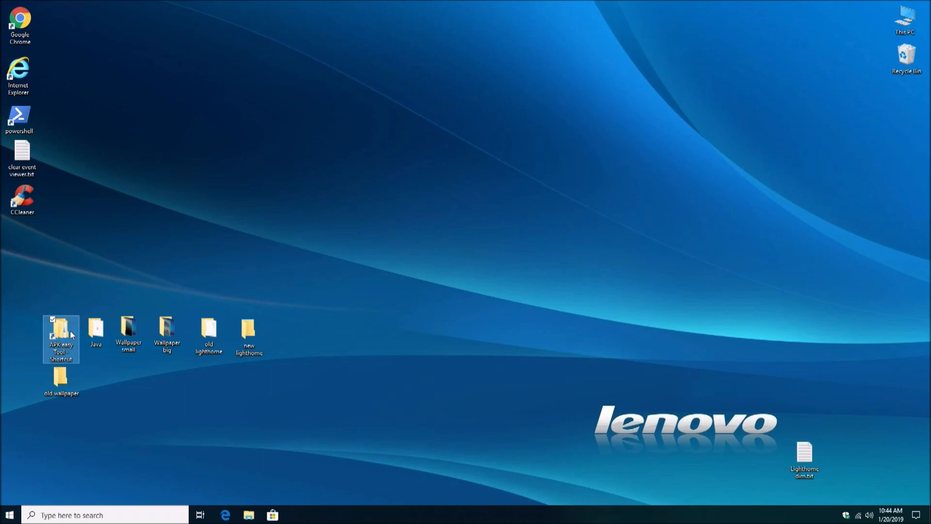
{"action": "double_click", "coordinate": [58, 341]}
{"action": "left_click", "coordinate": [55, 331]}
{"action": "double_click", "coordinate": [62, 335]}
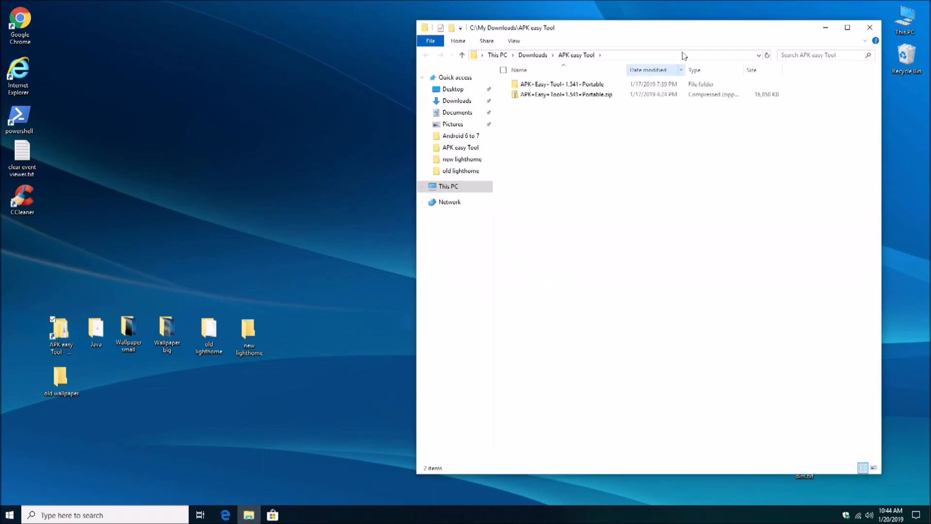
{"action": "left_click", "coordinate": [576, 86]}
{"action": "double_click", "coordinate": [577, 84]}
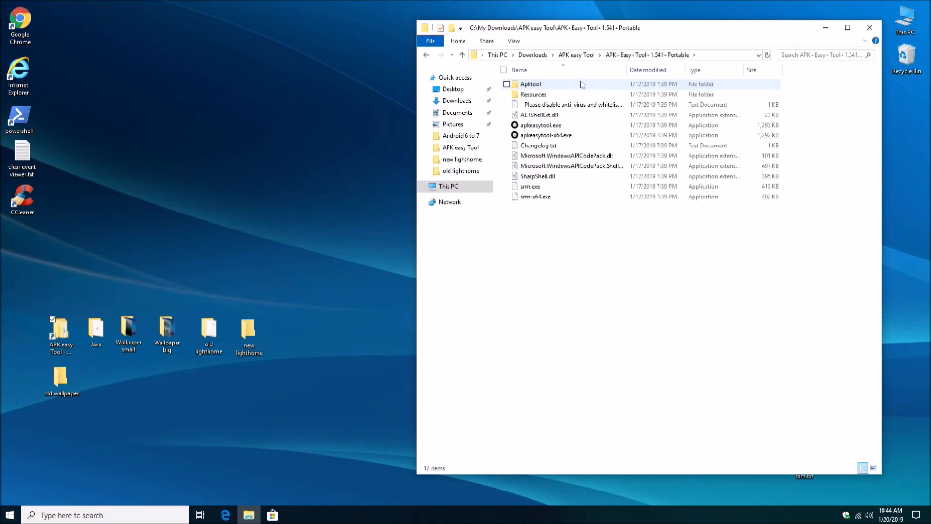
{"action": "double_click", "coordinate": [564, 136]}
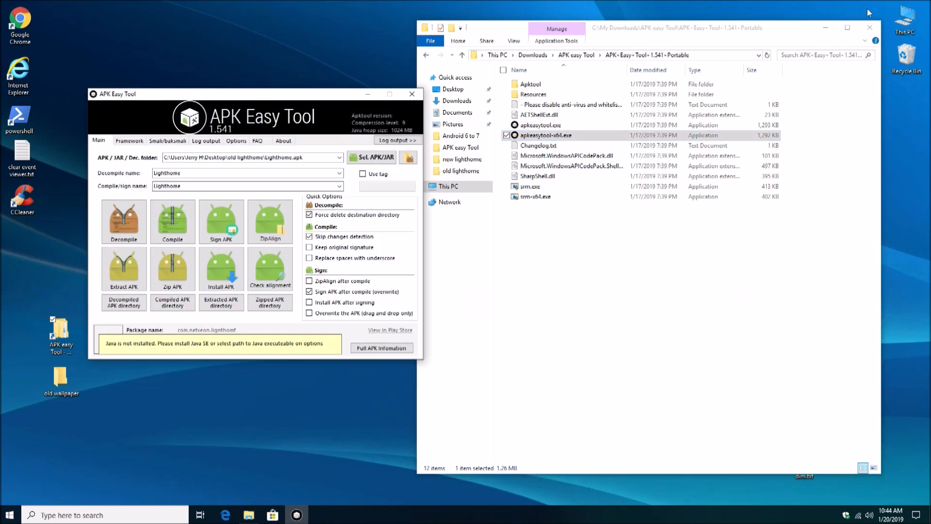
{"action": "left_click", "coordinate": [827, 26]}
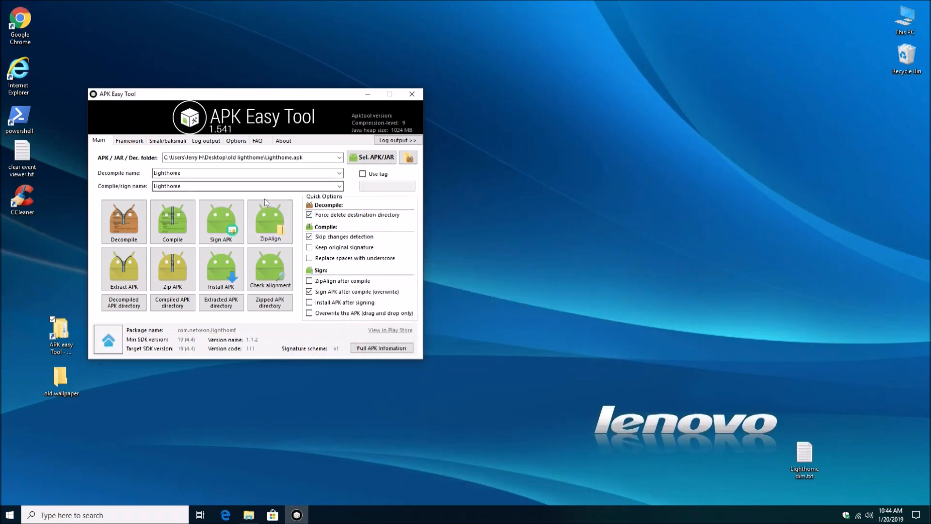
- Reset all tool settings to default and review the restored general and directory options
{"action": "left_click", "coordinate": [237, 142]}
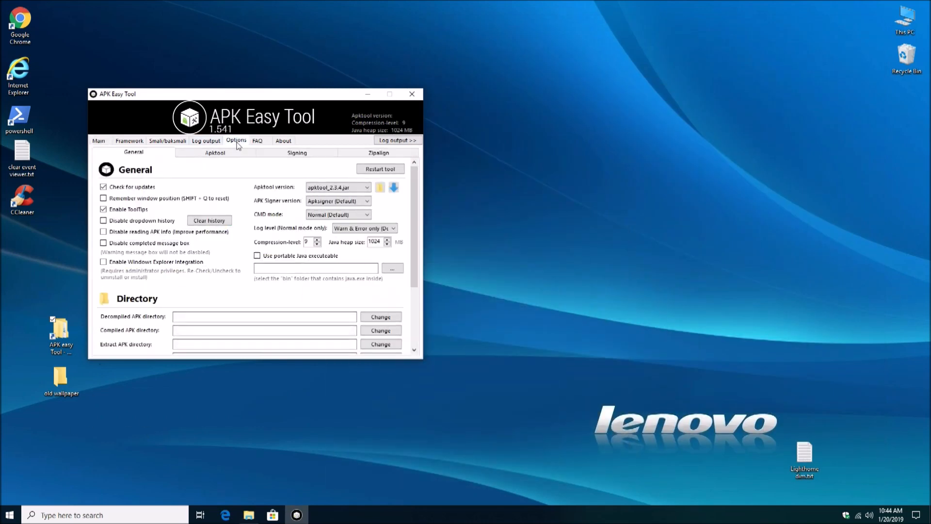
{"action": "scroll", "coordinate": [310, 261], "scroll_direction": "down", "scroll_amount": 2}
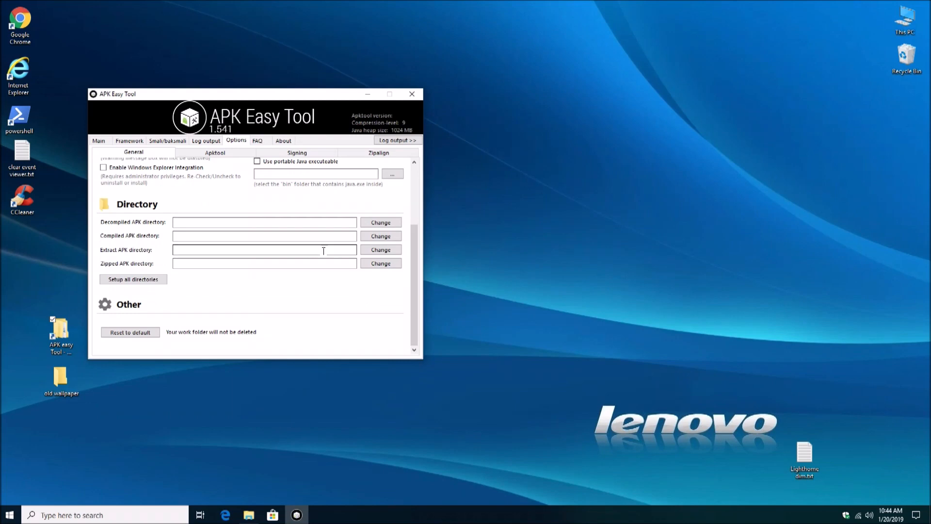
{"action": "left_click", "coordinate": [130, 334]}
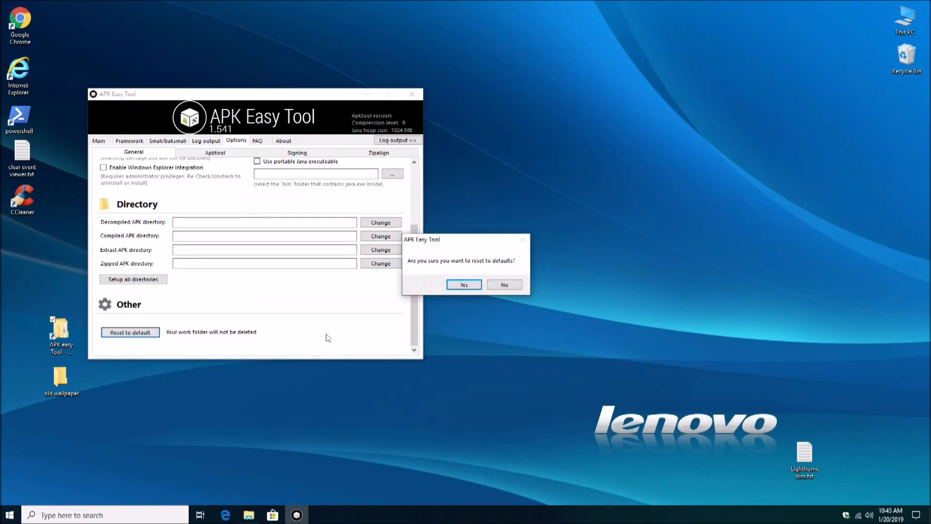
{"action": "left_click", "coordinate": [465, 284]}
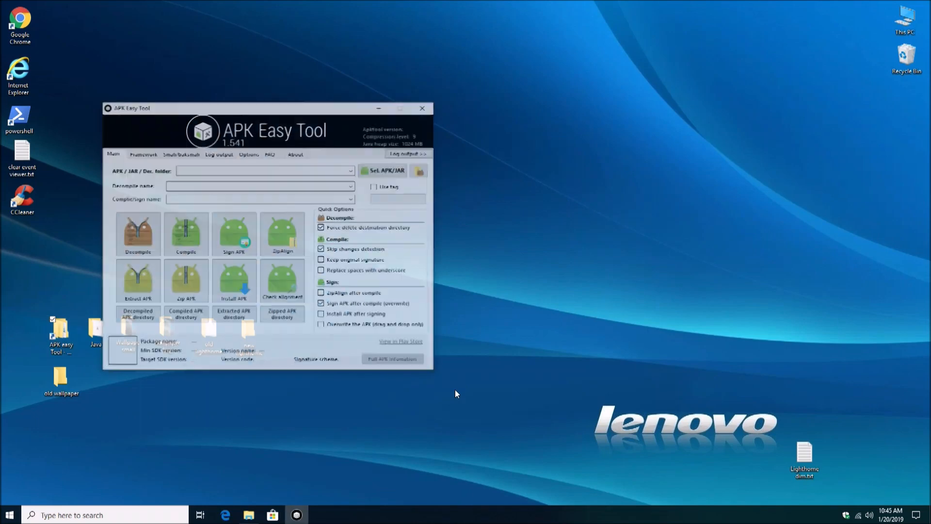
{"action": "left_click", "coordinate": [247, 154]}
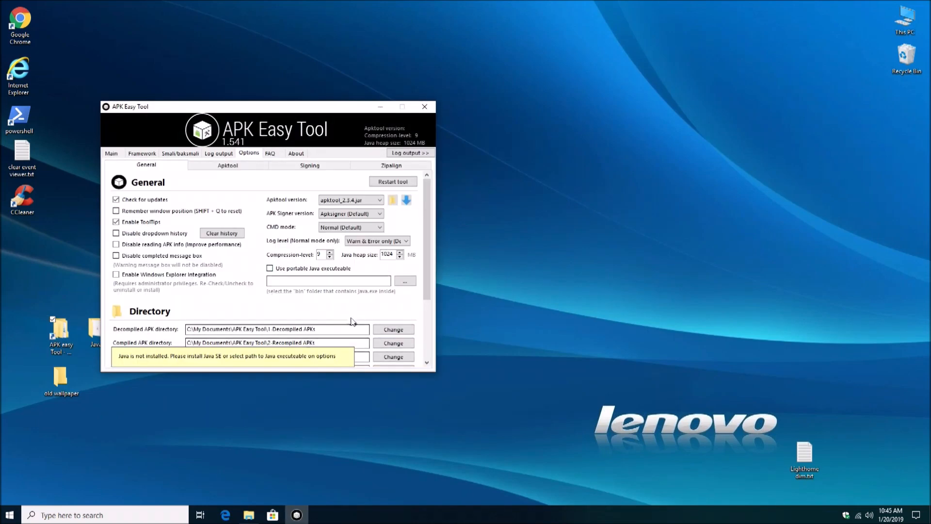
{"action": "scroll", "coordinate": [333, 330], "scroll_direction": "down", "scroll_amount": 1}
{"action": "scroll", "coordinate": [333, 332], "scroll_direction": "up", "scroll_amount": 2}
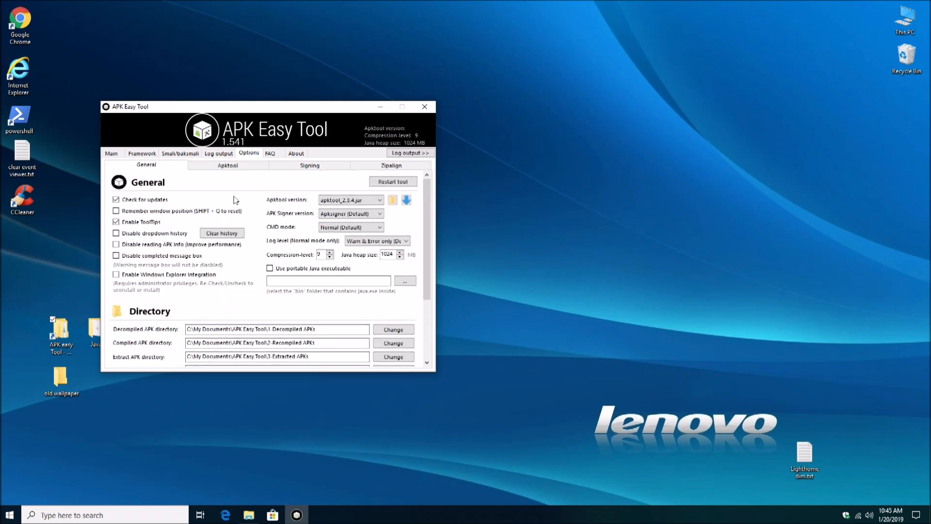
- Load Lighthome.apk from the desktop's old lighthome folder as the APK to work on
{"action": "left_click", "coordinate": [111, 153]}
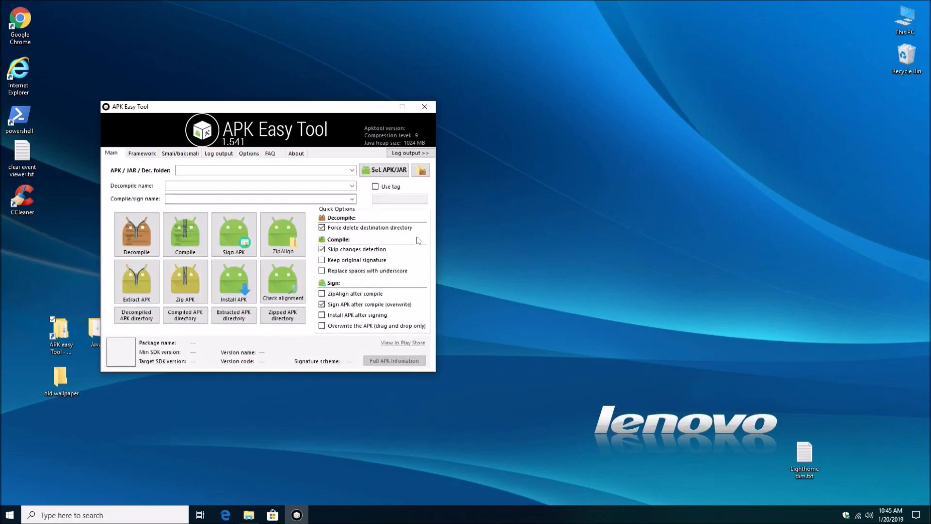
{"action": "left_click", "coordinate": [386, 176]}
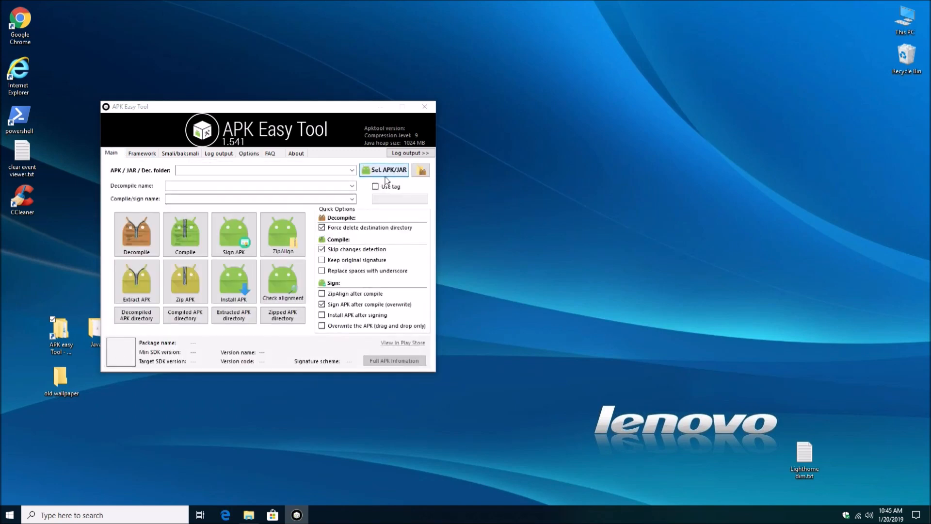
{"action": "left_click", "coordinate": [385, 171]}
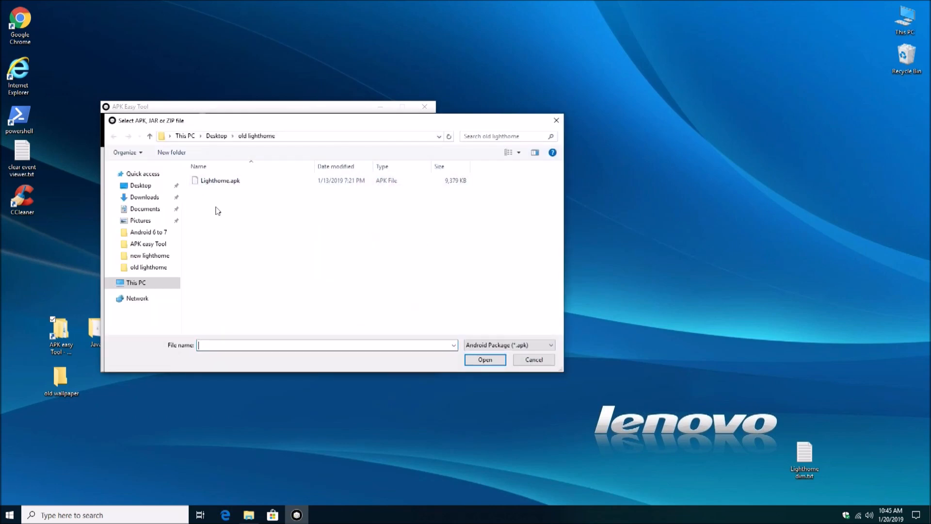
{"action": "left_click", "coordinate": [139, 256]}
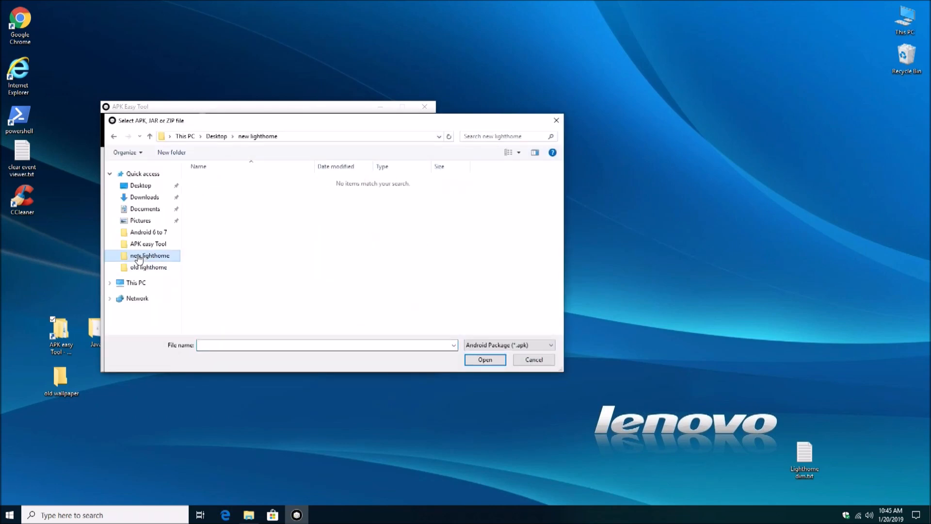
{"action": "left_click", "coordinate": [148, 267]}
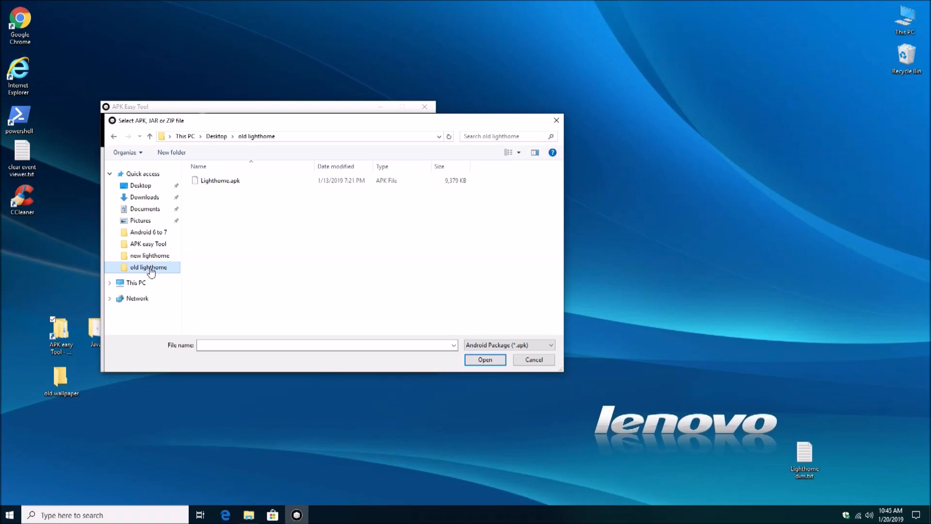
{"action": "double_click", "coordinate": [232, 181]}
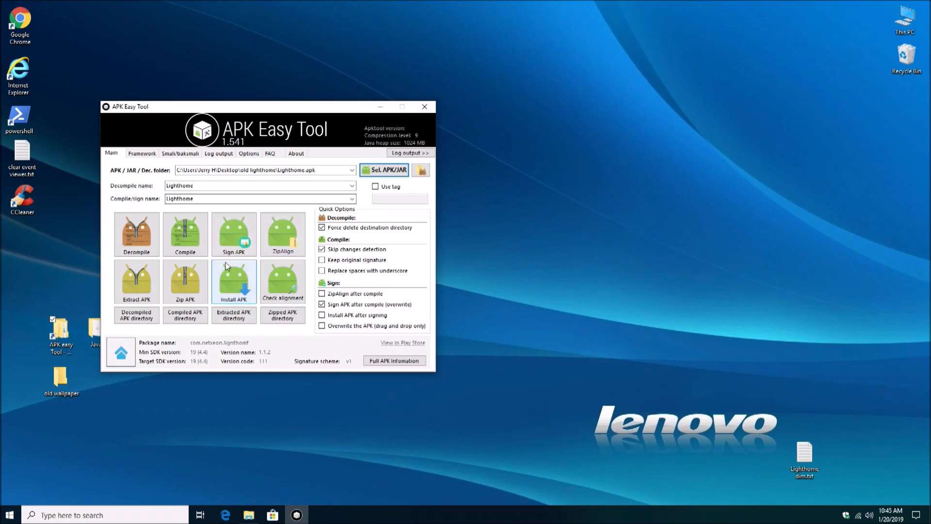
- Set the decompiled APK directory to the desktop's old lighthome folder and the compiled APK directory to the new lighthome folder
{"action": "left_click", "coordinate": [249, 156]}
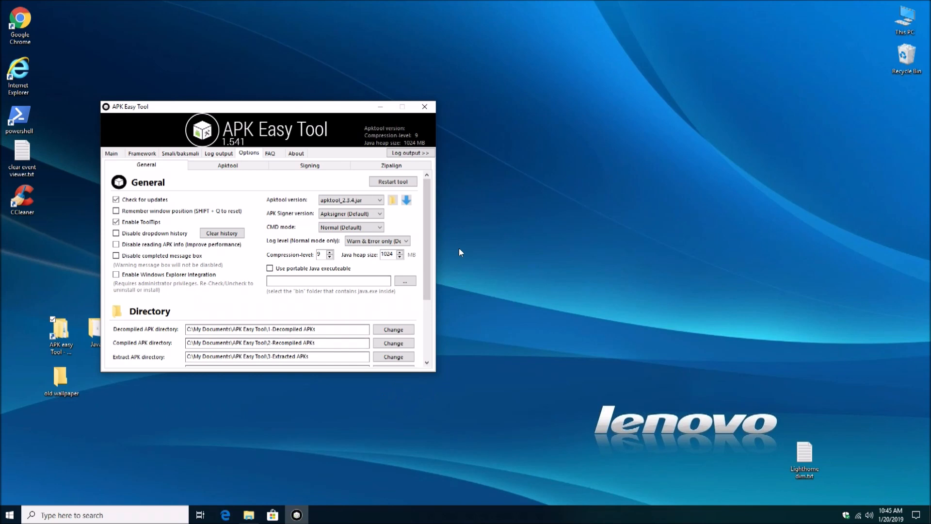
{"action": "left_click_drag", "start_coordinate": [262, 106], "coordinate": [398, 133]}
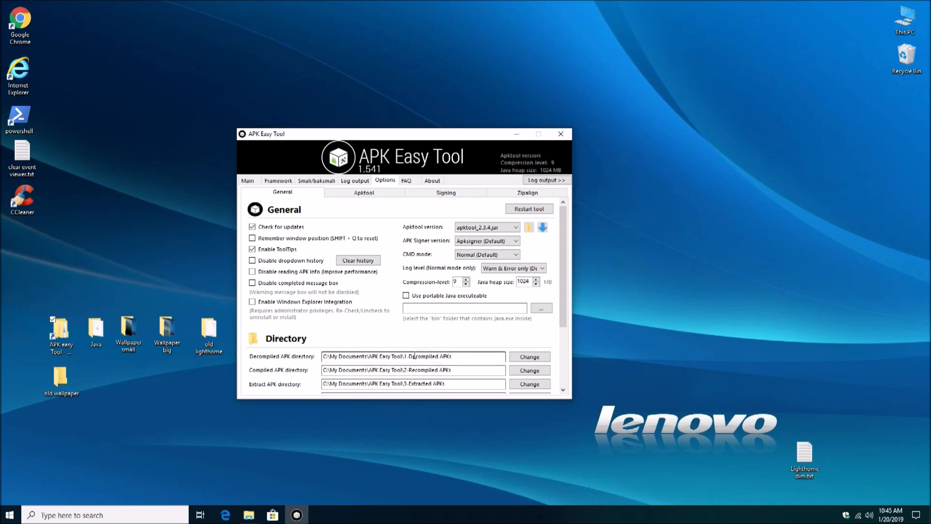
{"action": "left_click", "coordinate": [533, 360]}
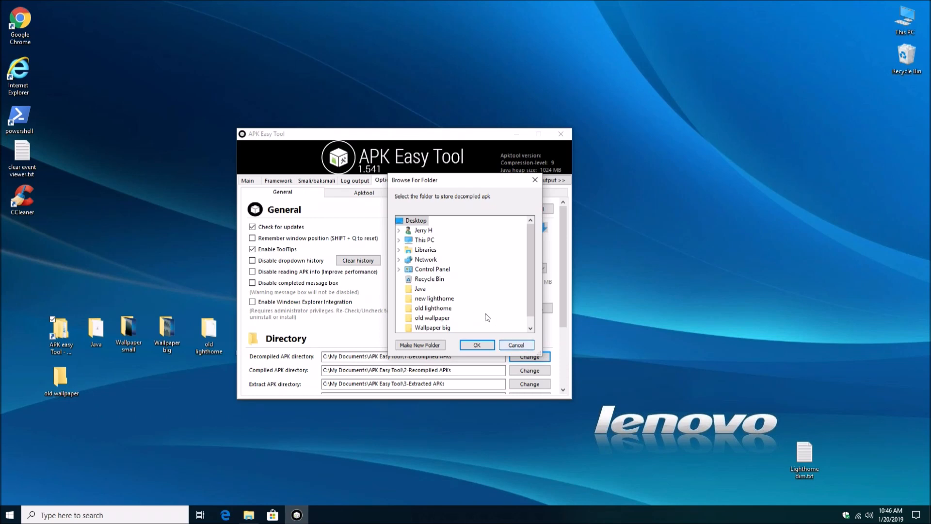
{"action": "left_click", "coordinate": [436, 308]}
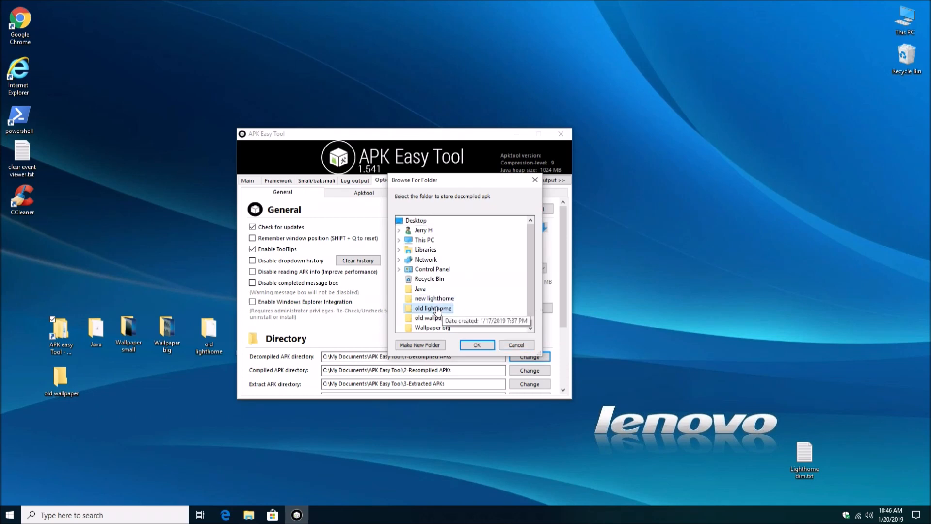
{"action": "left_click", "coordinate": [475, 345]}
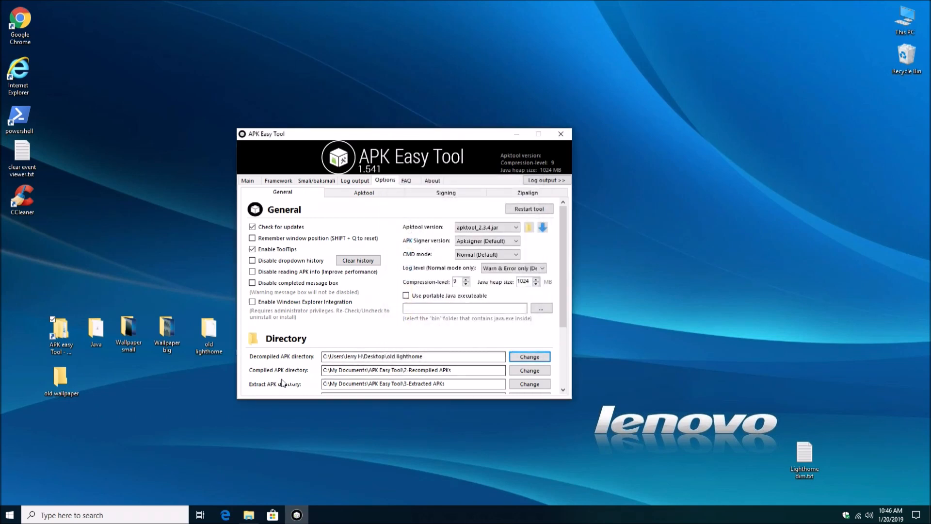
{"action": "left_click", "coordinate": [533, 372]}
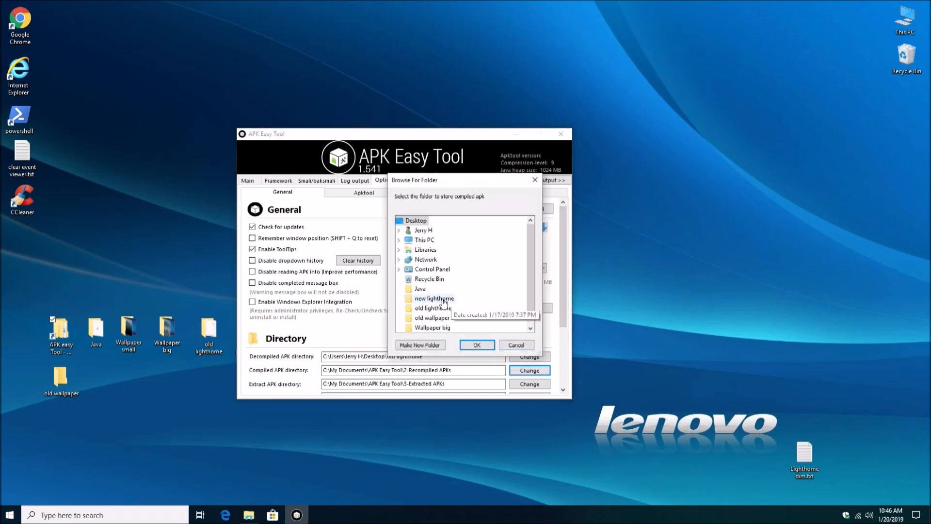
{"action": "left_click", "coordinate": [443, 300]}
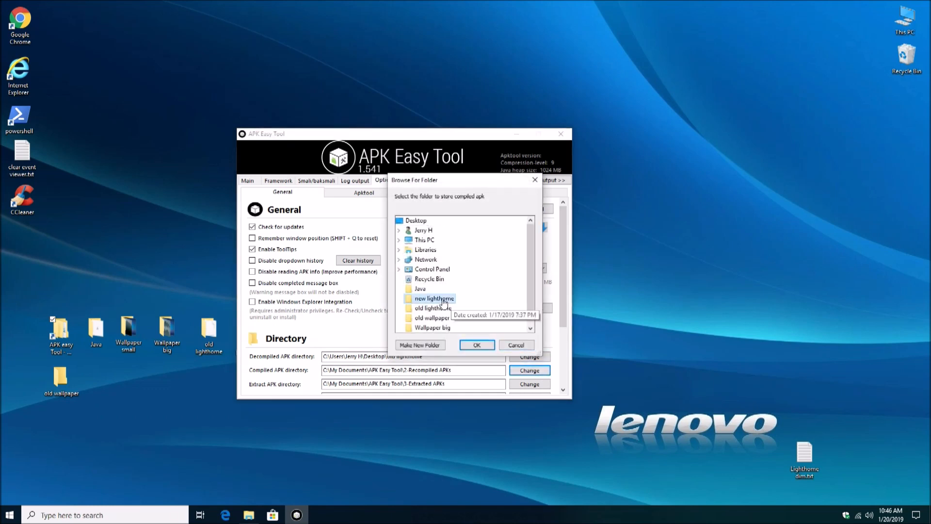
{"action": "left_click", "coordinate": [477, 345]}
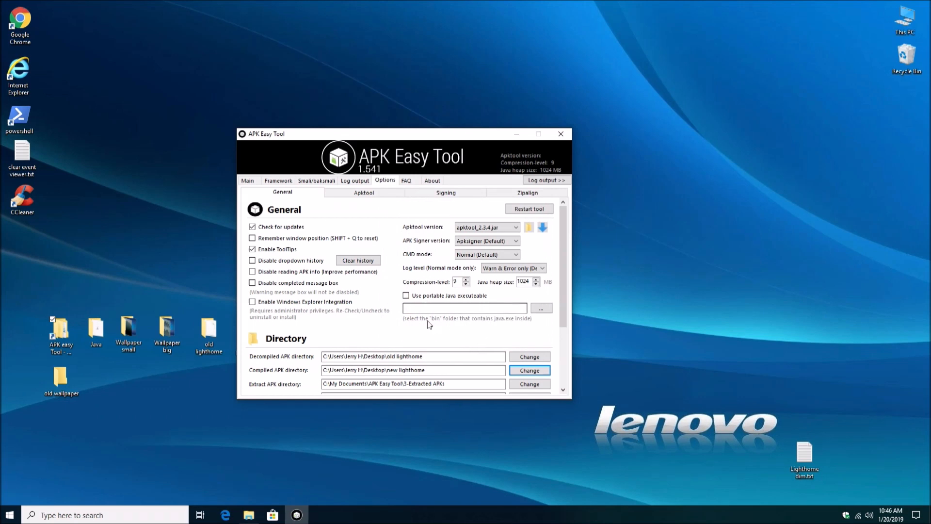
- Enable the portable Java executable option and set its path to C:\Program Files\Java\jdk-11.0.2\bin
{"action": "left_click", "coordinate": [407, 297]}
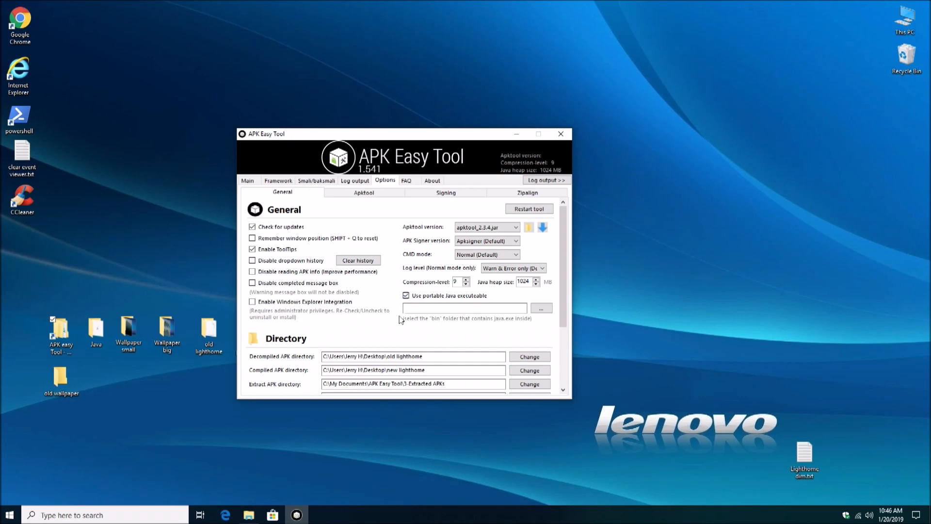
{"action": "left_click", "coordinate": [547, 308]}
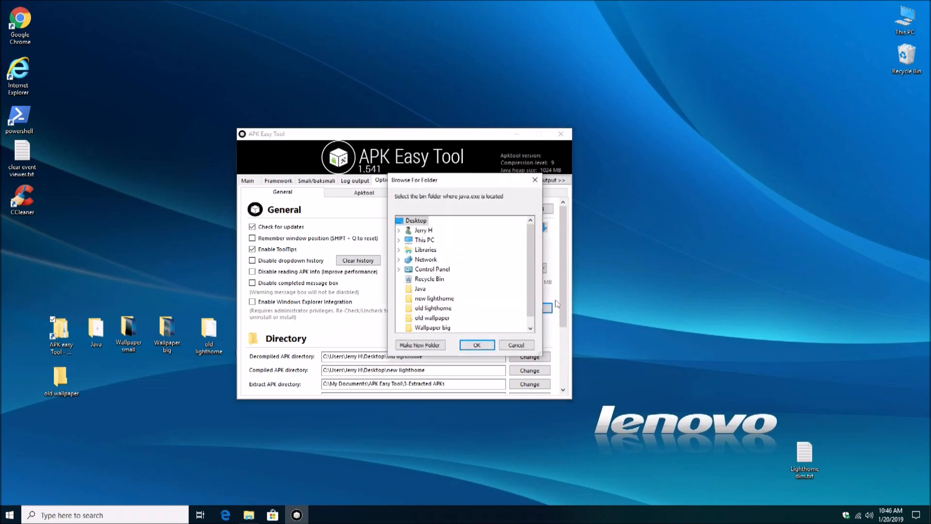
{"action": "left_click_drag", "start_coordinate": [529, 277], "coordinate": [537, 224]}
{"action": "left_click", "coordinate": [427, 240]}
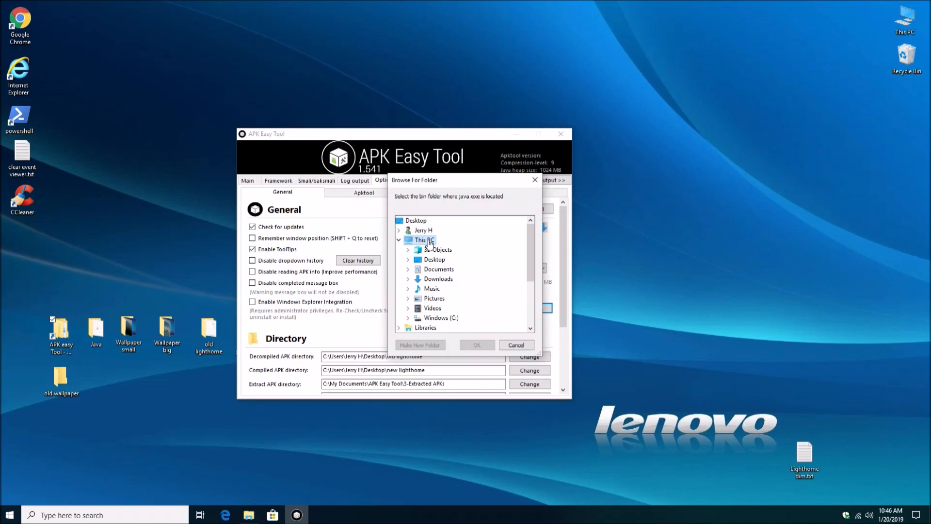
{"action": "double_click", "coordinate": [464, 318]}
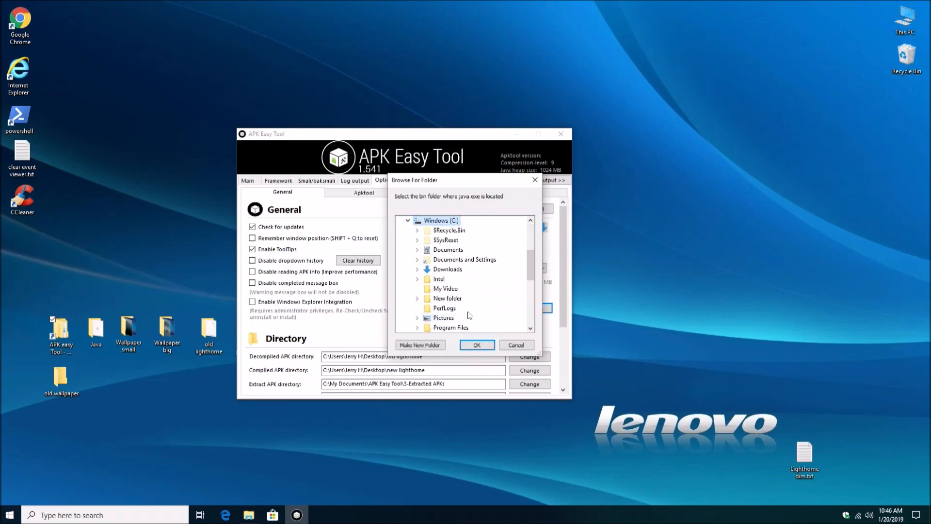
{"action": "double_click", "coordinate": [482, 330]}
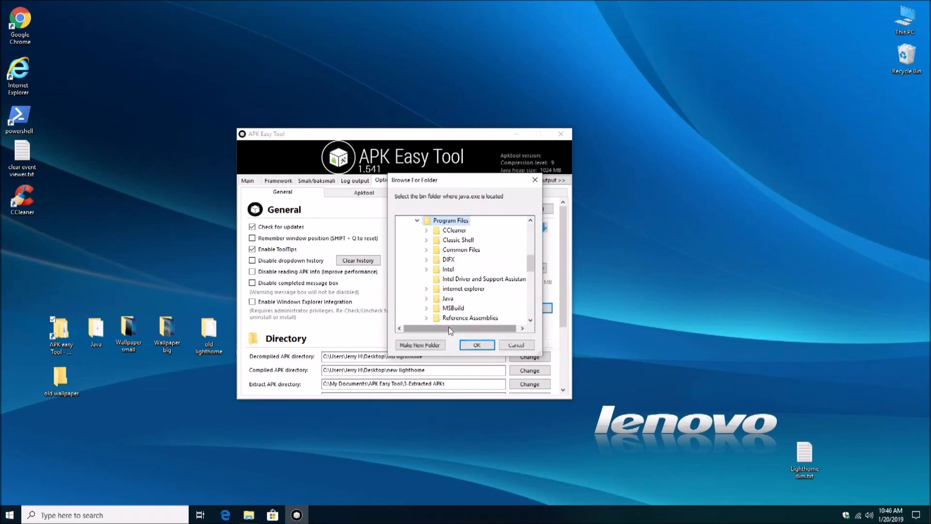
{"action": "double_click", "coordinate": [453, 299]}
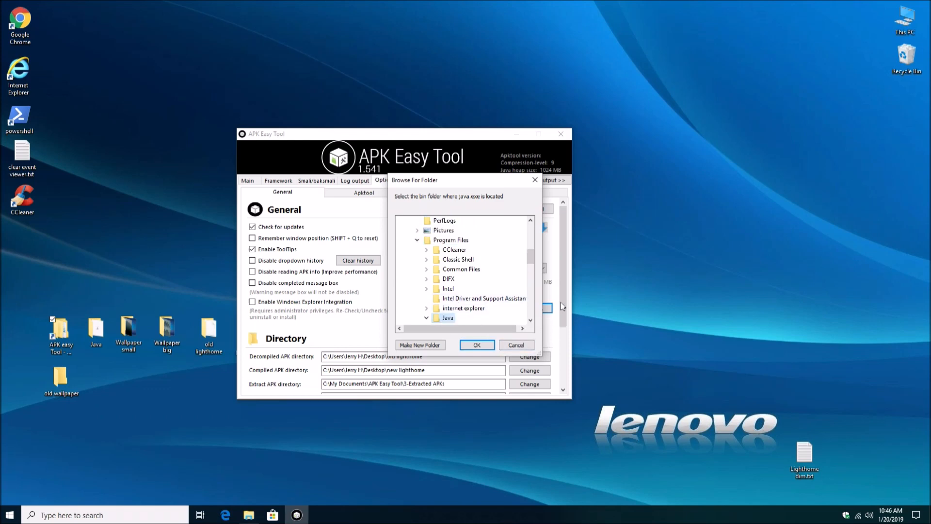
{"action": "left_click_drag", "start_coordinate": [531, 254], "coordinate": [533, 263]}
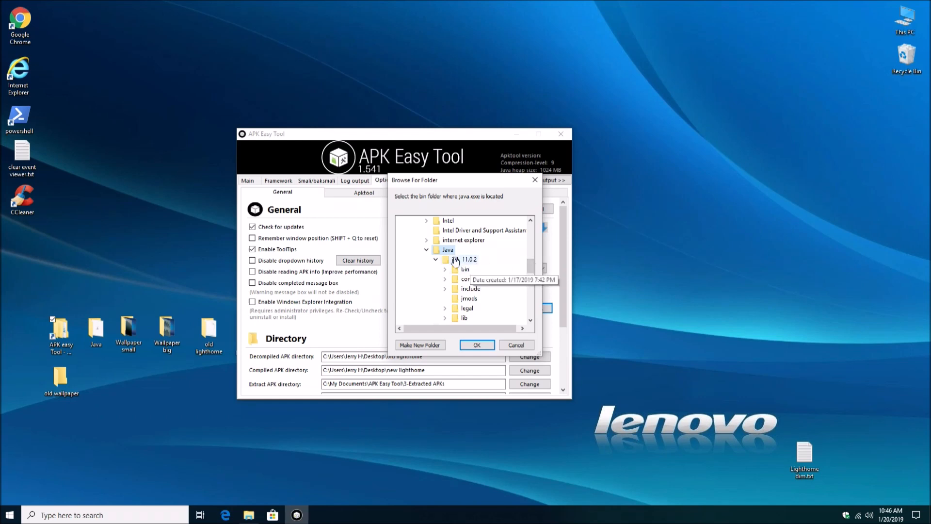
{"action": "left_click", "coordinate": [472, 262]}
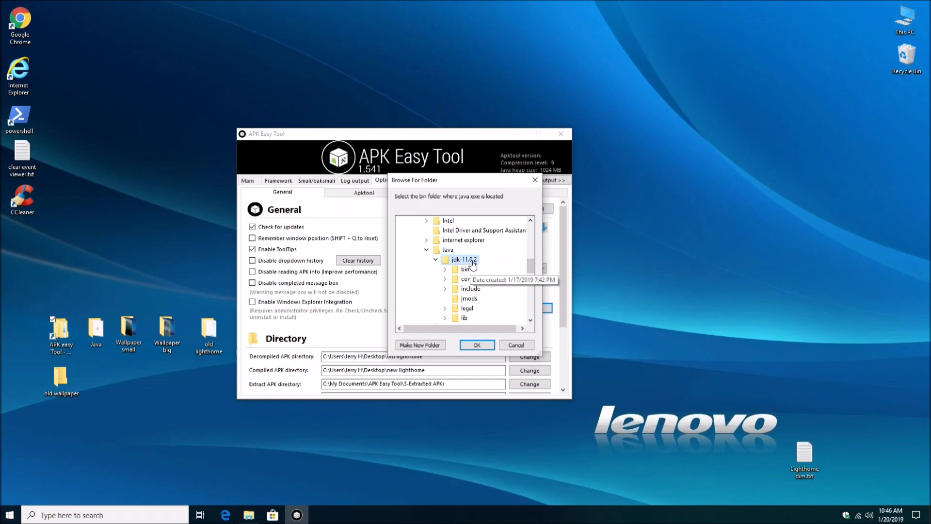
{"action": "left_click", "coordinate": [466, 269]}
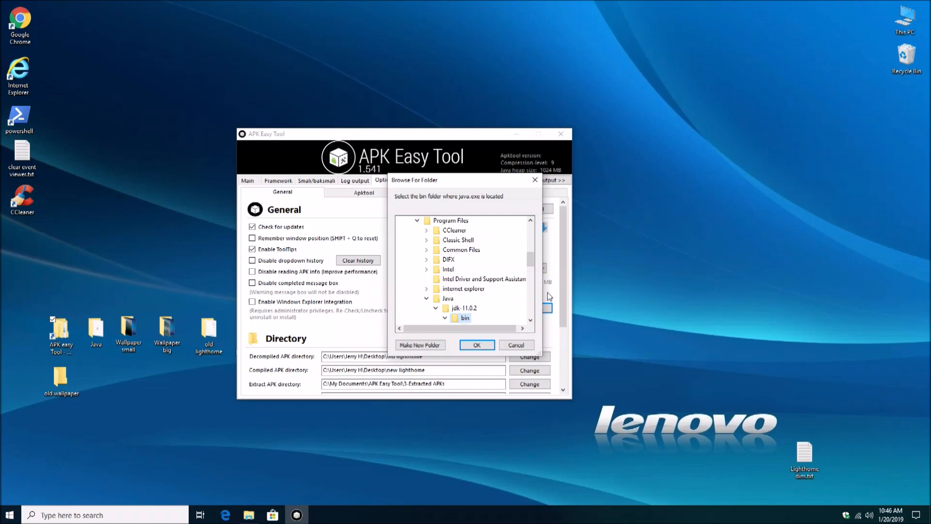
{"action": "left_click", "coordinate": [479, 346]}
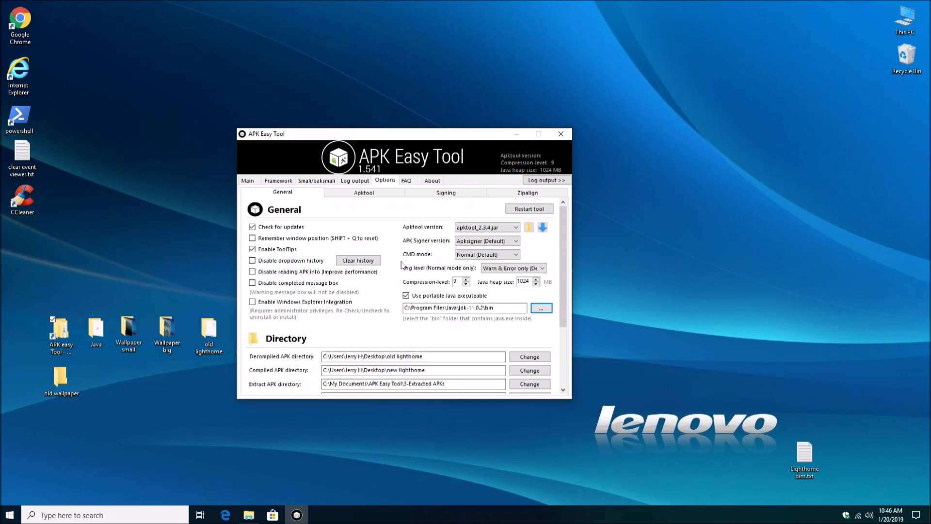
- Decompile Lighthome.apk and open the old lighthome folder on the desktop
{"action": "left_click", "coordinate": [248, 181]}
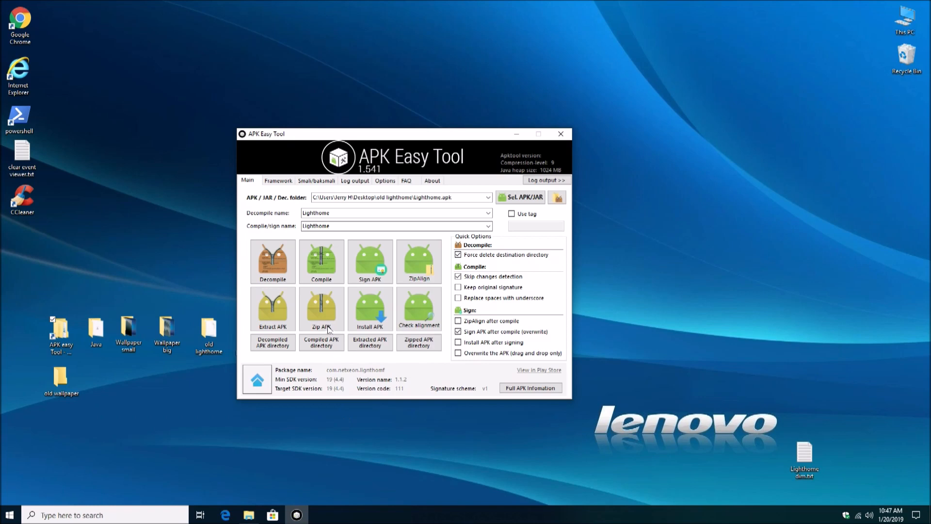
{"action": "left_click", "coordinate": [273, 266]}
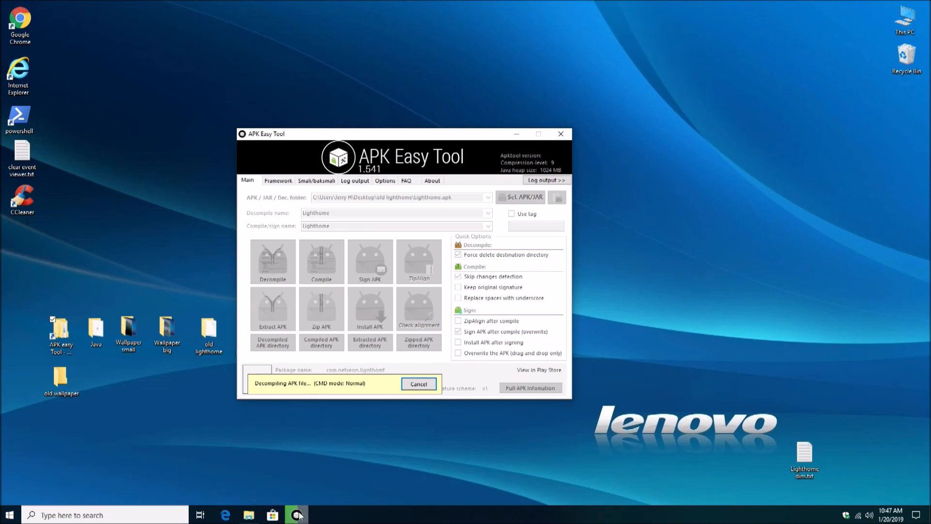
{"action": "mouse_move", "coordinate": [300, 516]}
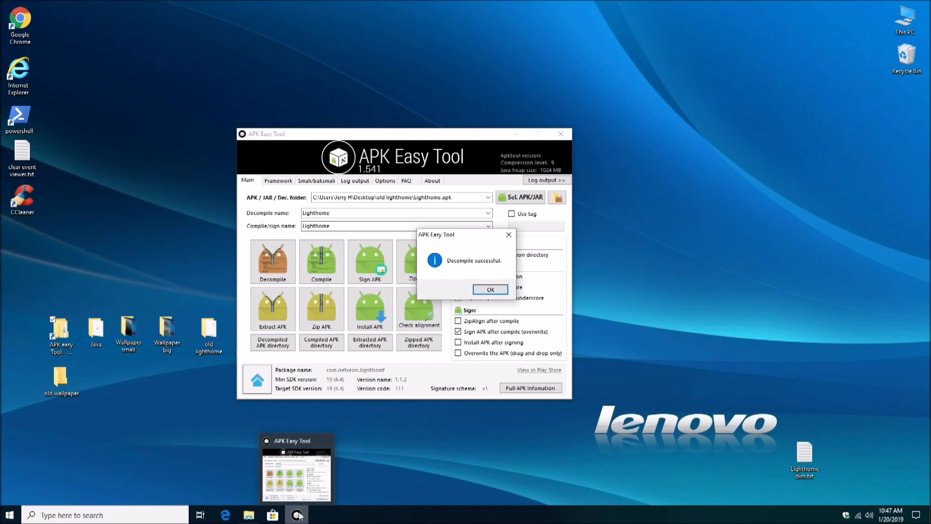
{"action": "left_click", "coordinate": [492, 290]}
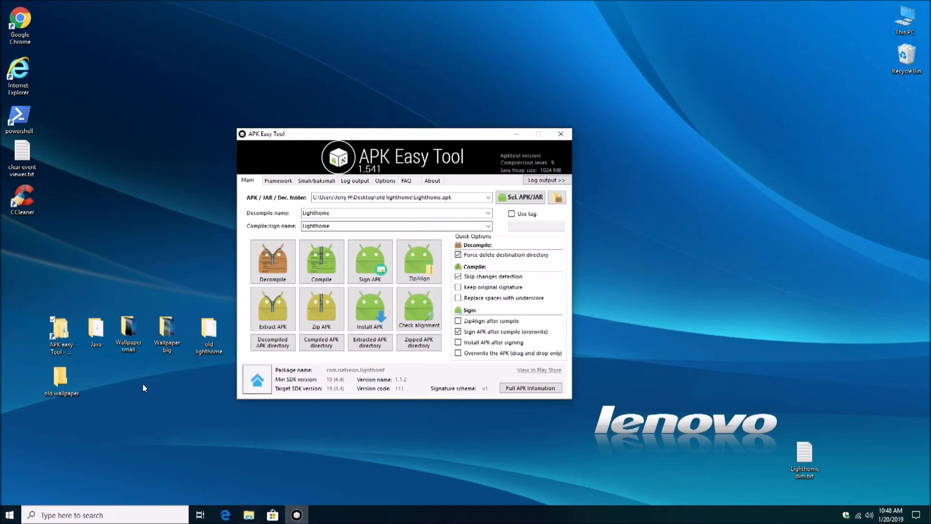
{"action": "double_click", "coordinate": [210, 330]}
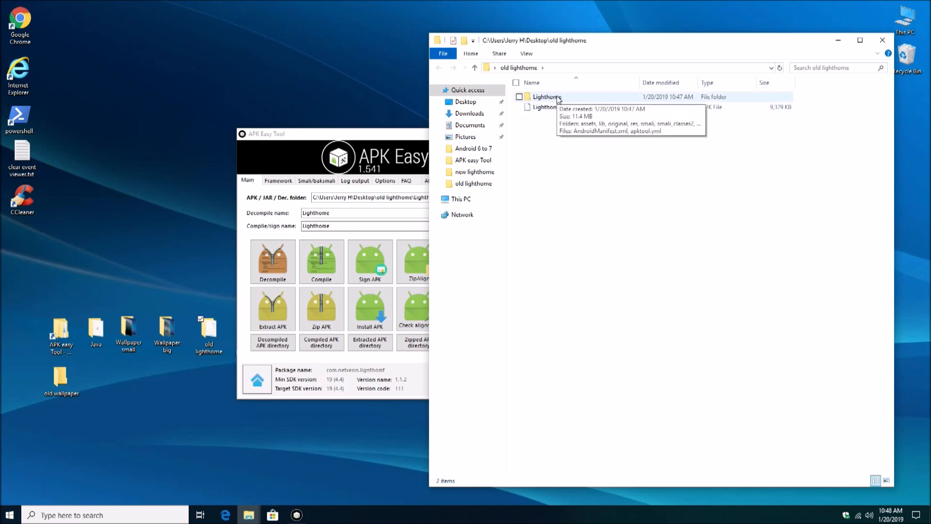
- Place the desktop's empty old wallpaper folder beside the decompiled Lighthome folder and open res\drawable-mdpi-v4 in the latter
{"action": "double_click", "coordinate": [63, 389]}
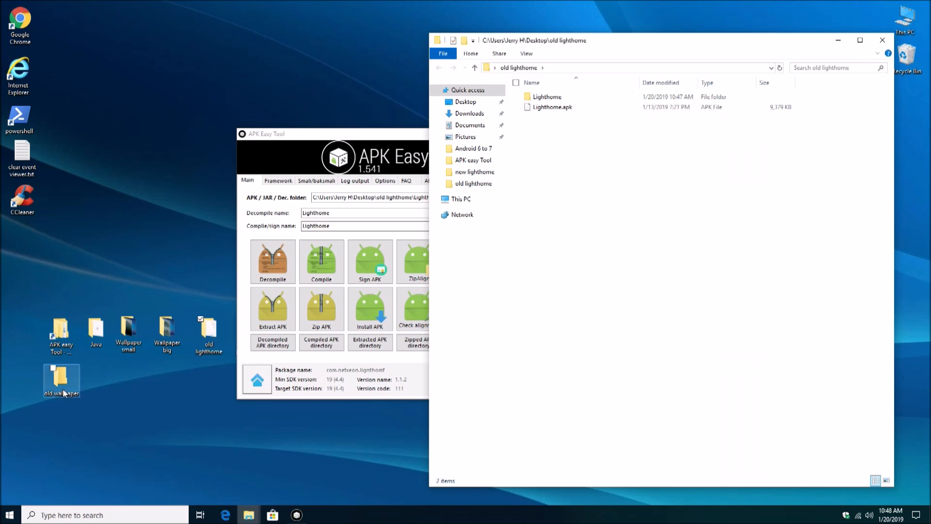
{"action": "left_click_drag", "start_coordinate": [618, 54], "coordinate": [197, 41]}
{"action": "left_click_drag", "start_coordinate": [490, 207], "coordinate": [412, 207]}
{"action": "double_click", "coordinate": [560, 97]}
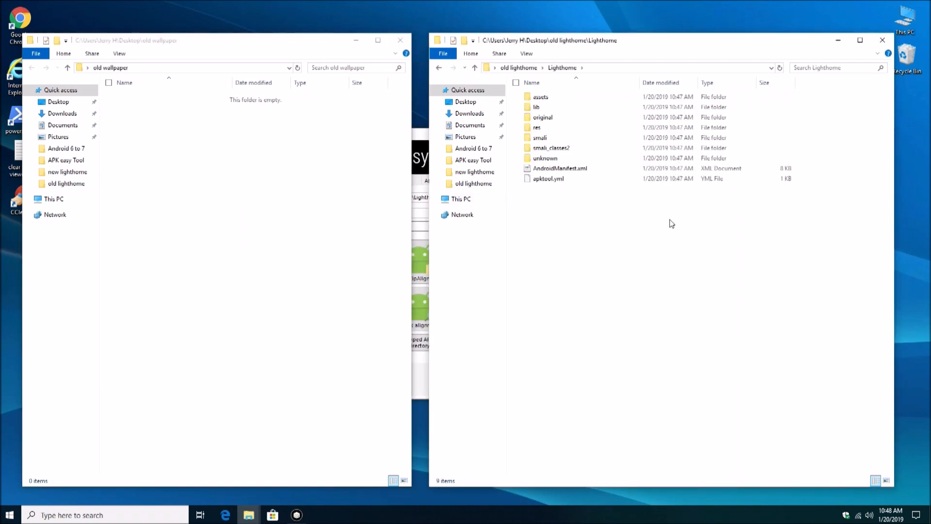
{"action": "double_click", "coordinate": [537, 127]}
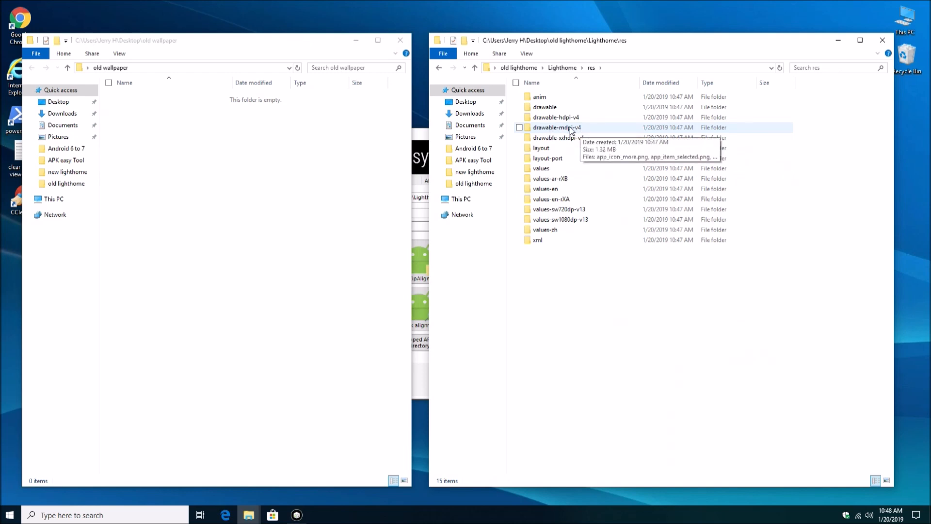
{"action": "double_click", "coordinate": [576, 128]}
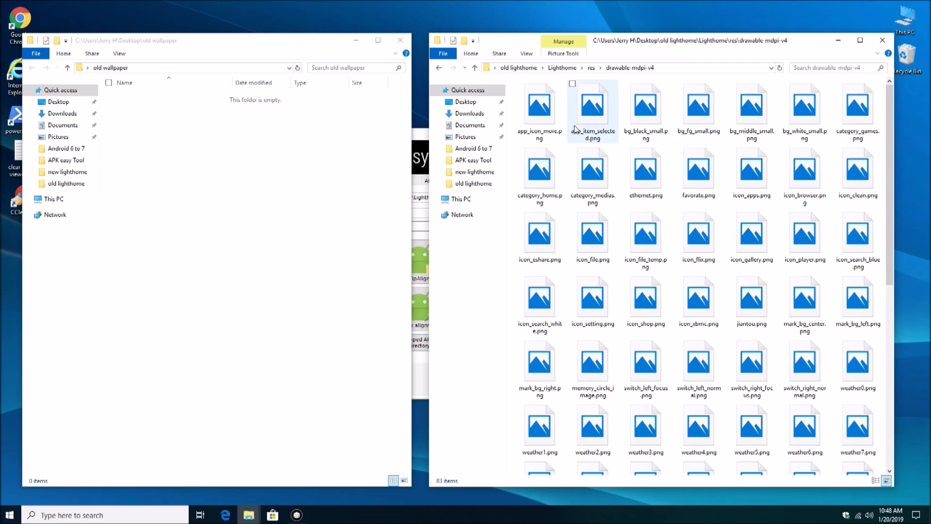
- Back up bg_black_small.png, bg_fg_small.png, bg_middle_small.png and bg_white_small.png from drawable-mdpi-v4 by copying them into the old wallpaper folder
{"action": "left_click", "coordinate": [645, 114]}
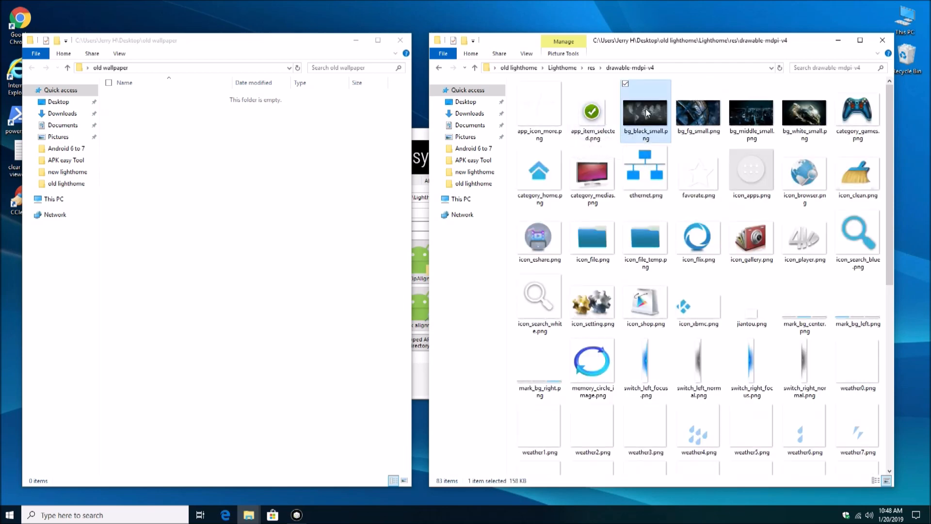
{"action": "left_click", "coordinate": [697, 119]}
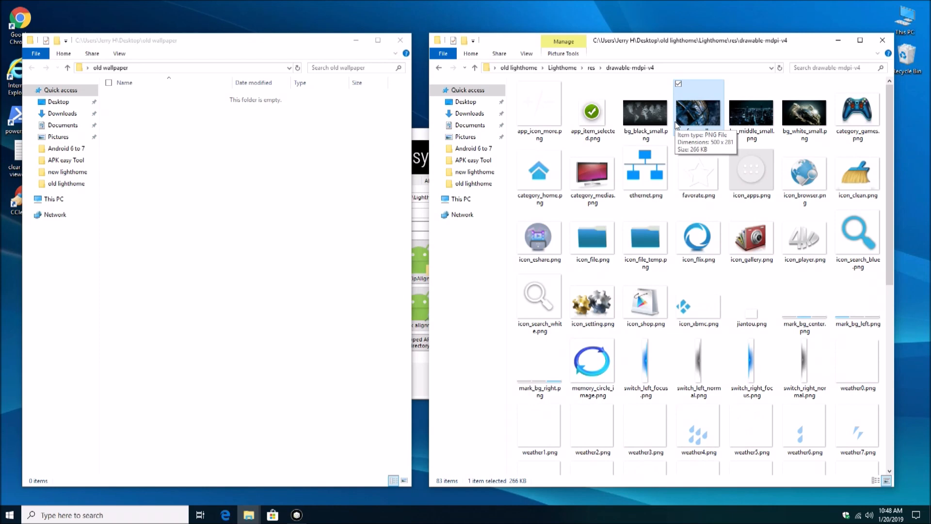
{"action": "left_click", "coordinate": [658, 120], "text": "ctrl"}
{"action": "left_click", "coordinate": [758, 119], "text": "ctrl"}
{"action": "left_click", "coordinate": [797, 117], "text": "ctrl"}
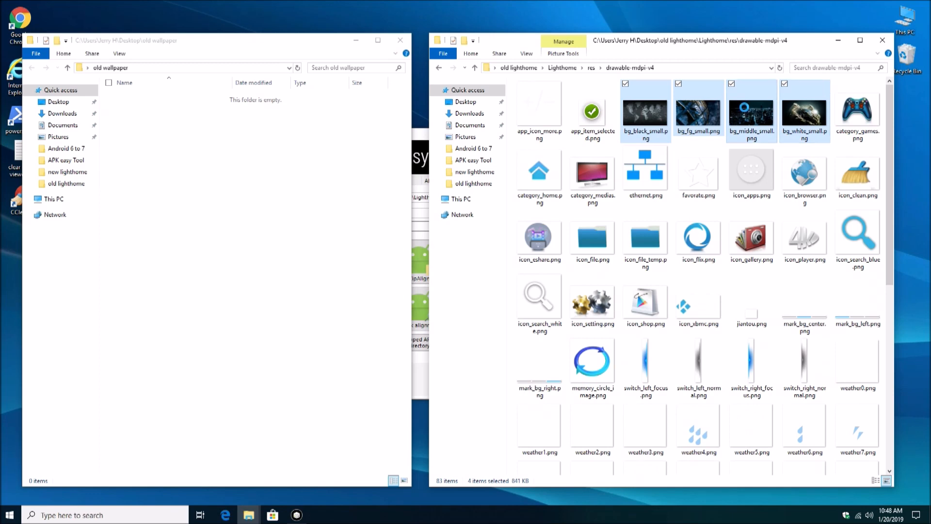
{"action": "right_click", "coordinate": [743, 107]}
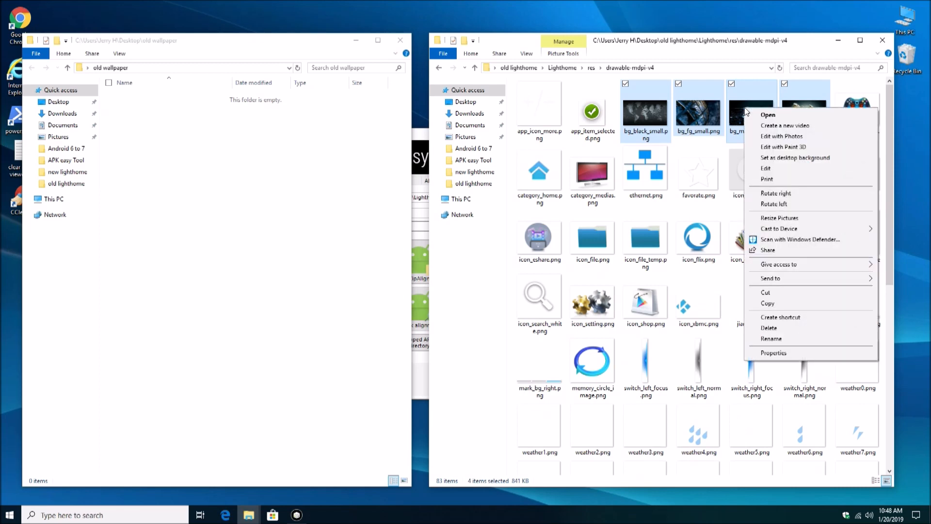
{"action": "left_click", "coordinate": [776, 304]}
{"action": "left_click", "coordinate": [308, 208]}
{"action": "right_click", "coordinate": [287, 180]}
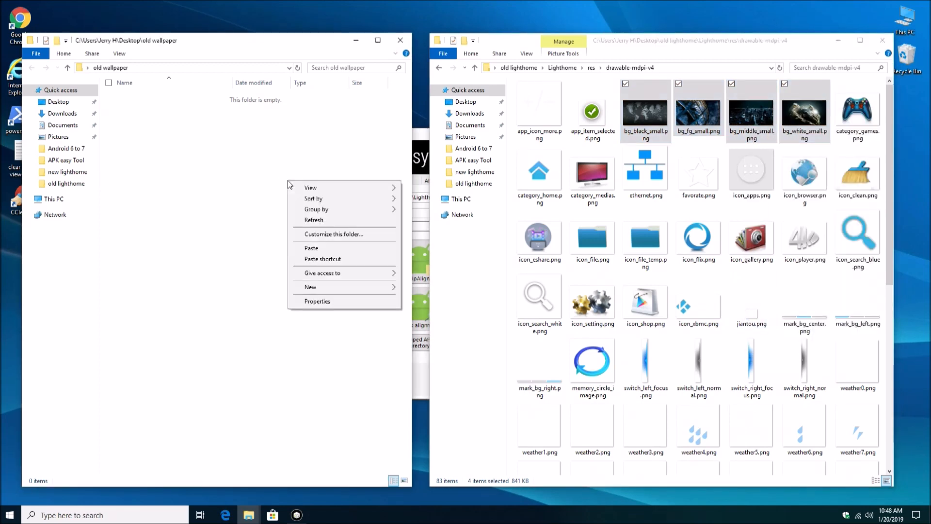
{"action": "left_click", "coordinate": [301, 248]}
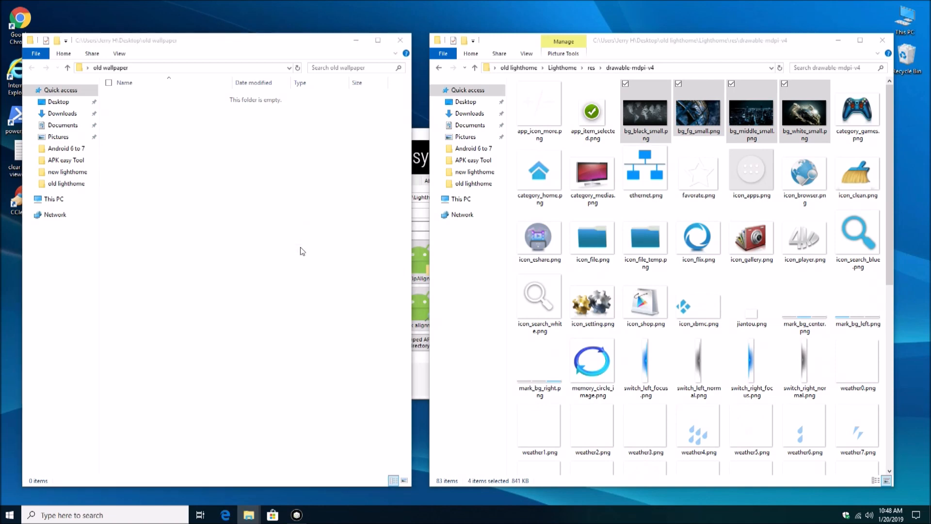
- Copy bg_black.png, bg_fg.jpg, bg_middle.jpg and bg_white.png from res\drawable-xxhdpi-v4 into the old wallpaper folder, and close that folder
{"action": "left_click", "coordinate": [438, 68]}
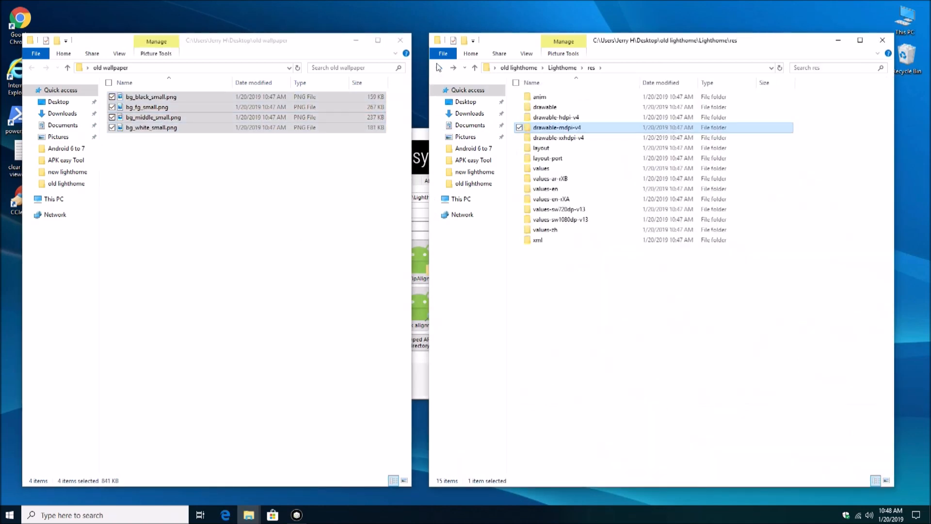
{"action": "double_click", "coordinate": [576, 139]}
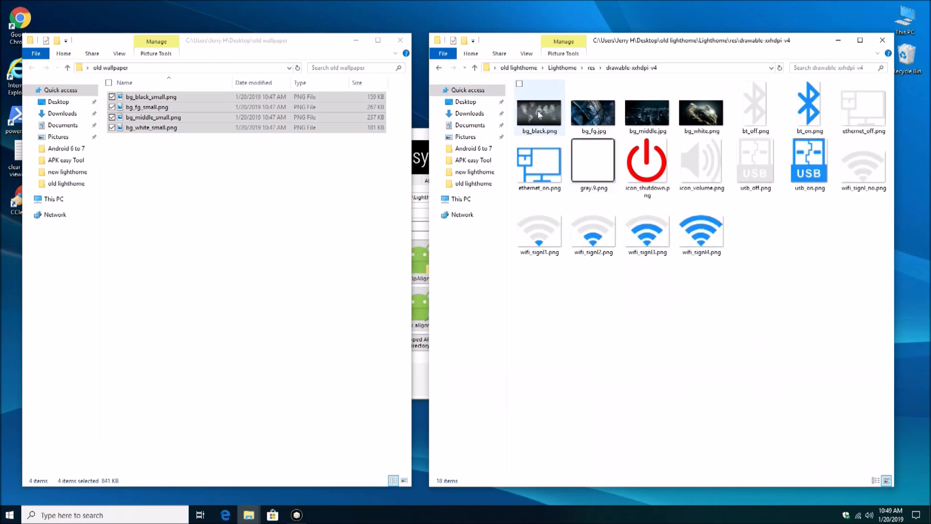
{"action": "left_click", "coordinate": [539, 115]}
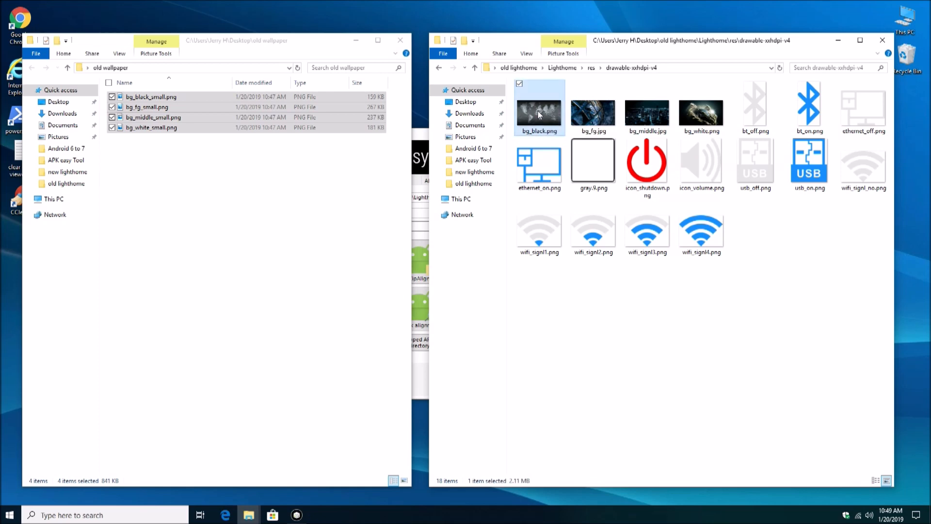
{"action": "left_click", "coordinate": [612, 116], "text": "ctrl"}
{"action": "left_click", "coordinate": [702, 116], "text": "ctrl"}
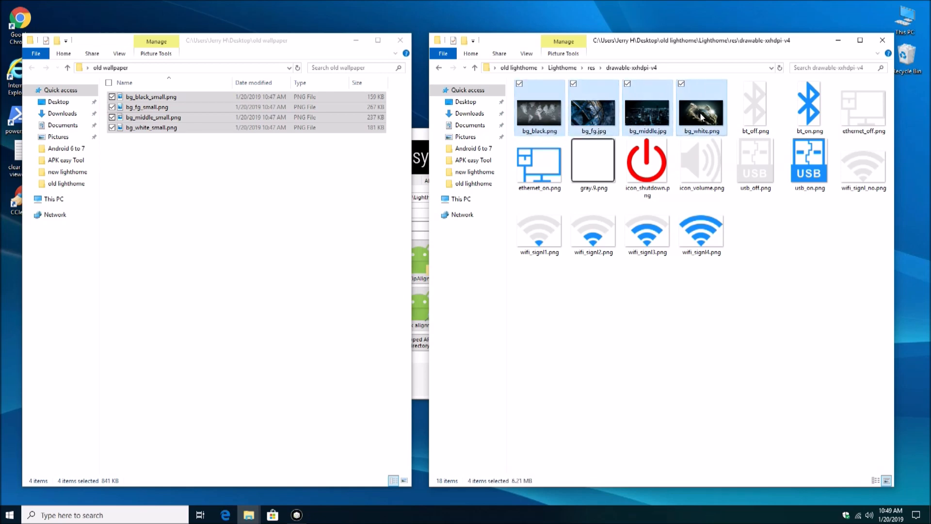
{"action": "right_click", "coordinate": [703, 116]}
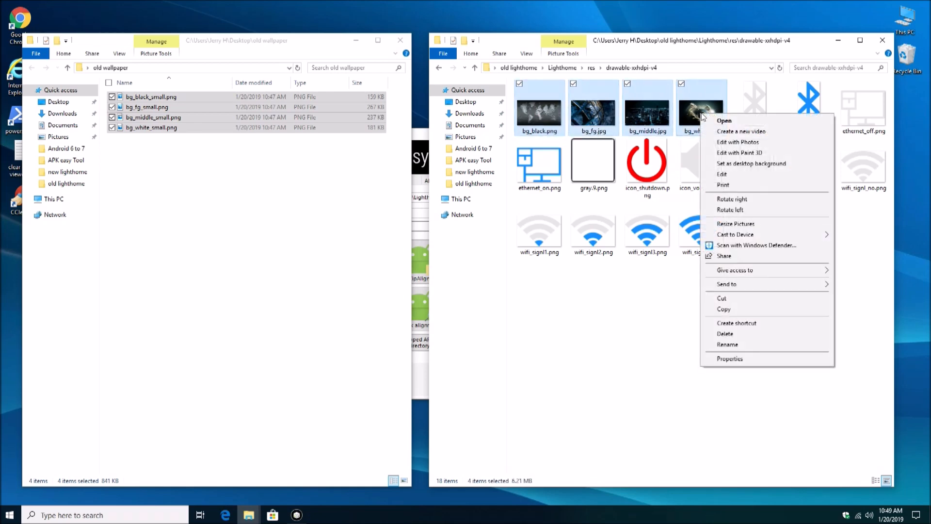
{"action": "left_click", "coordinate": [733, 311]}
{"action": "left_click", "coordinate": [174, 169]}
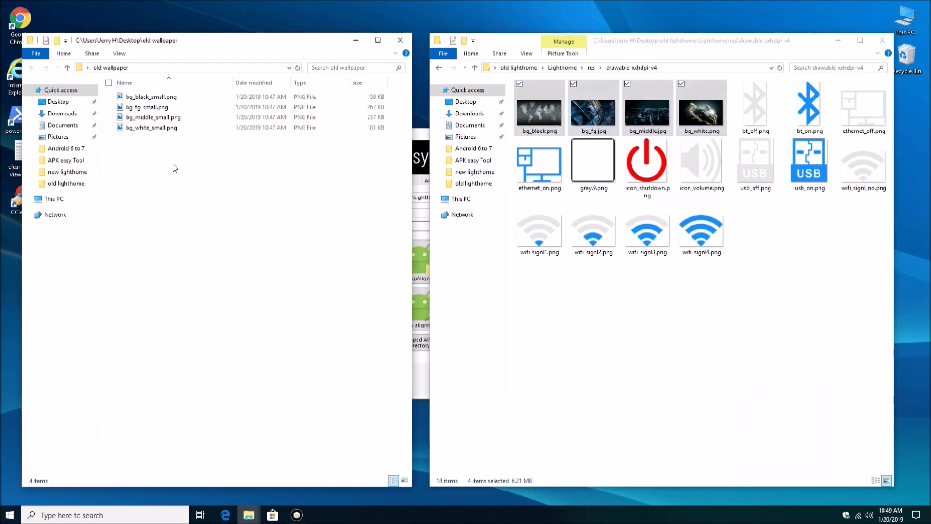
{"action": "right_click", "coordinate": [174, 168]}
{"action": "left_click", "coordinate": [206, 232]}
{"action": "left_click", "coordinate": [400, 41]}
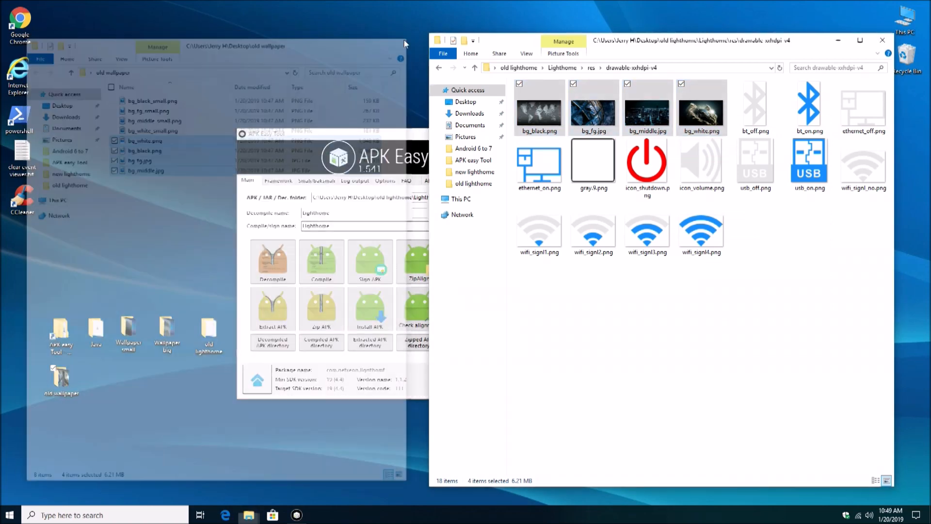
- Replace the four small background images in res\drawable-mdpi-v4 with the same-named files from the desktop's Wallpaper small folder
{"action": "left_click", "coordinate": [439, 69]}
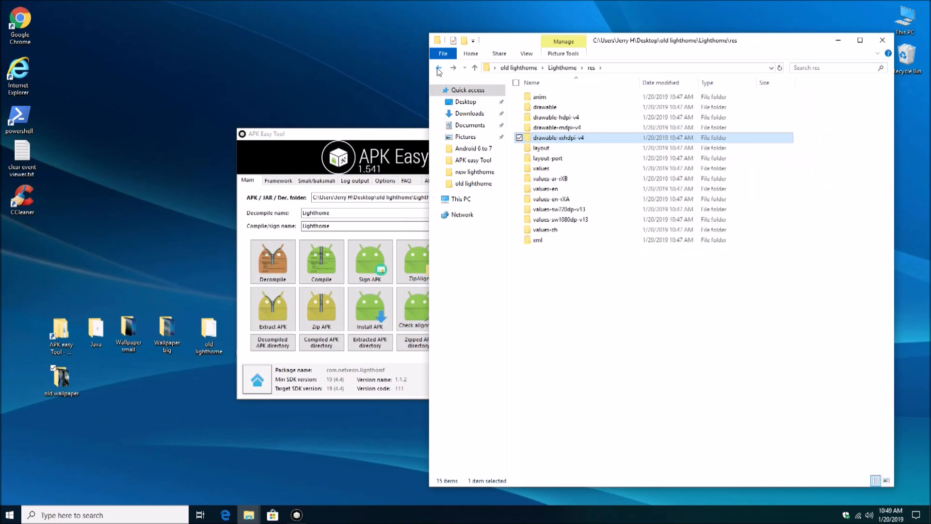
{"action": "double_click", "coordinate": [570, 128]}
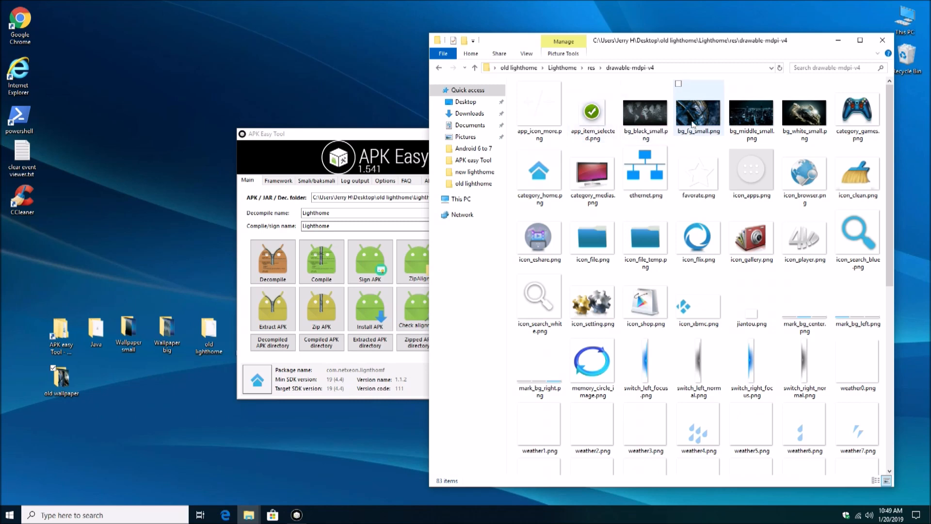
{"action": "double_click", "coordinate": [129, 332]}
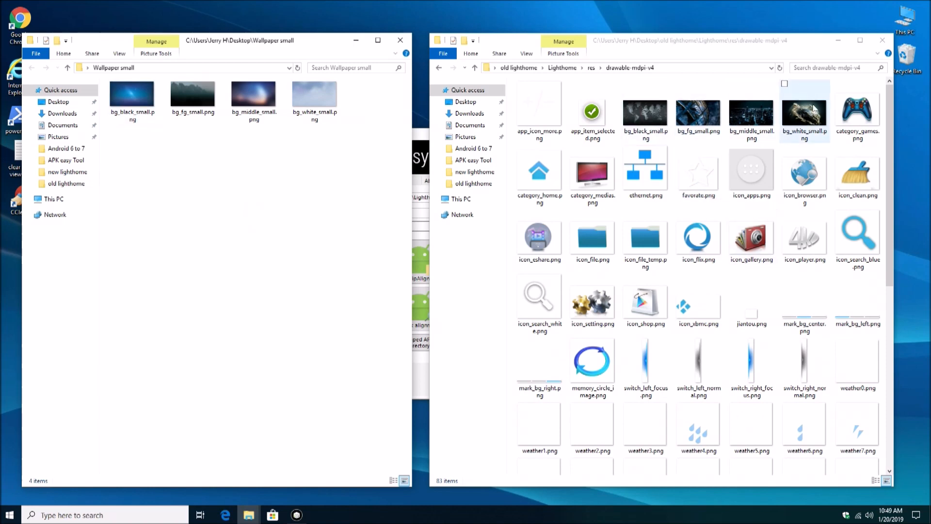
{"action": "left_click_drag", "start_coordinate": [342, 182], "coordinate": [136, 100]}
{"action": "right_click", "coordinate": [137, 101]}
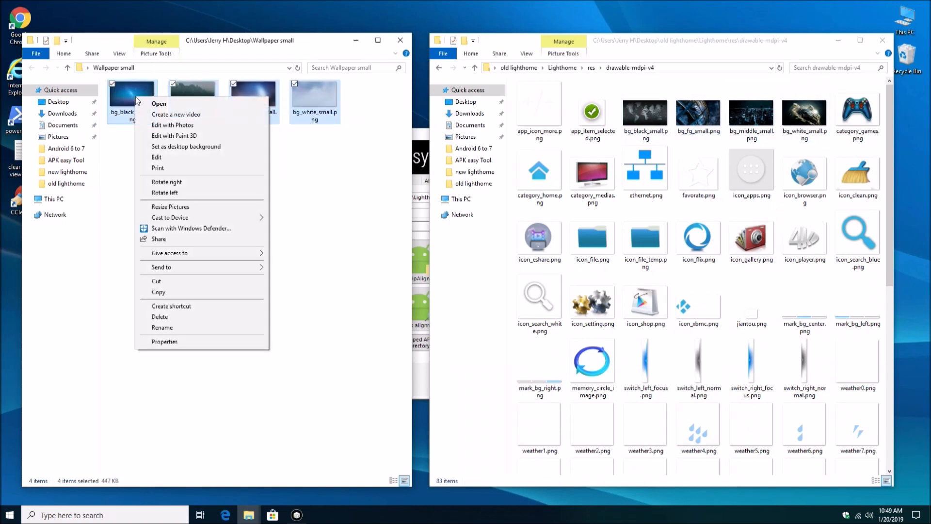
{"action": "left_click", "coordinate": [159, 292]}
{"action": "left_click", "coordinate": [653, 43]}
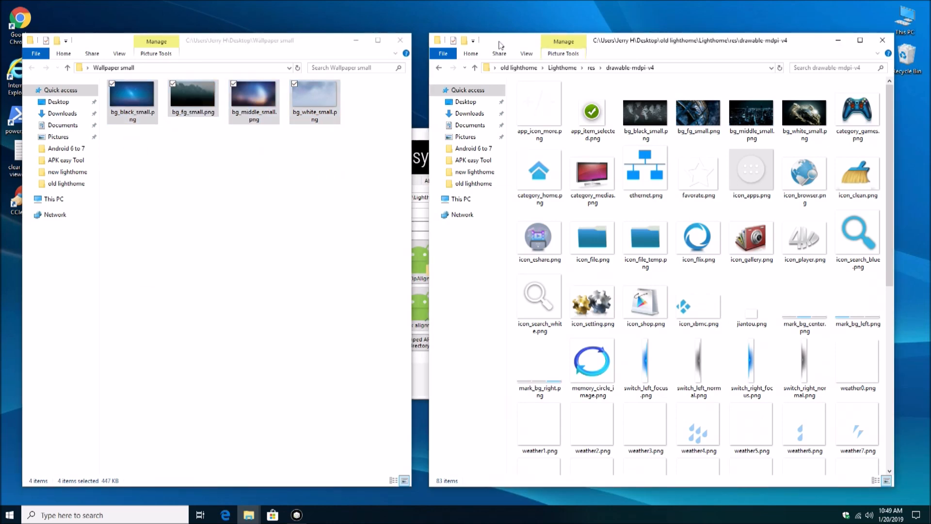
{"action": "left_click", "coordinate": [471, 54]}
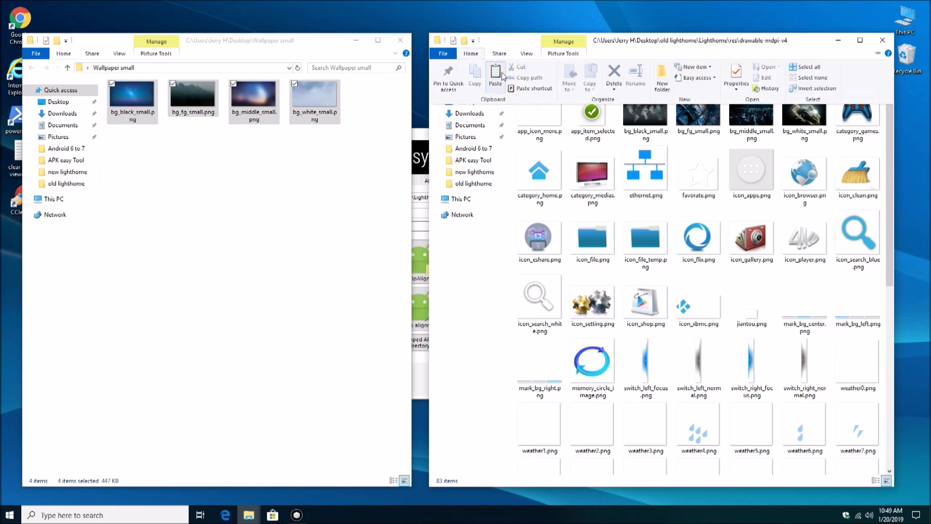
{"action": "left_click", "coordinate": [496, 76]}
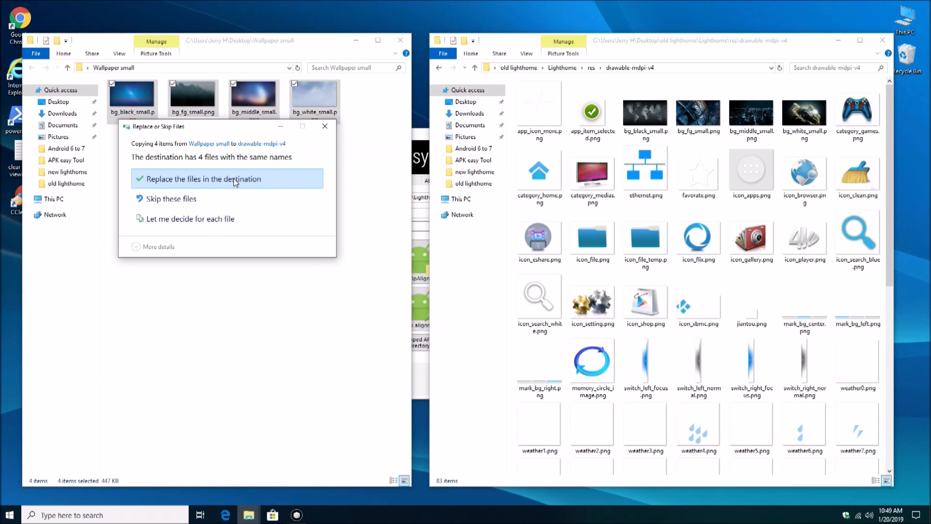
{"action": "left_click", "coordinate": [235, 181]}
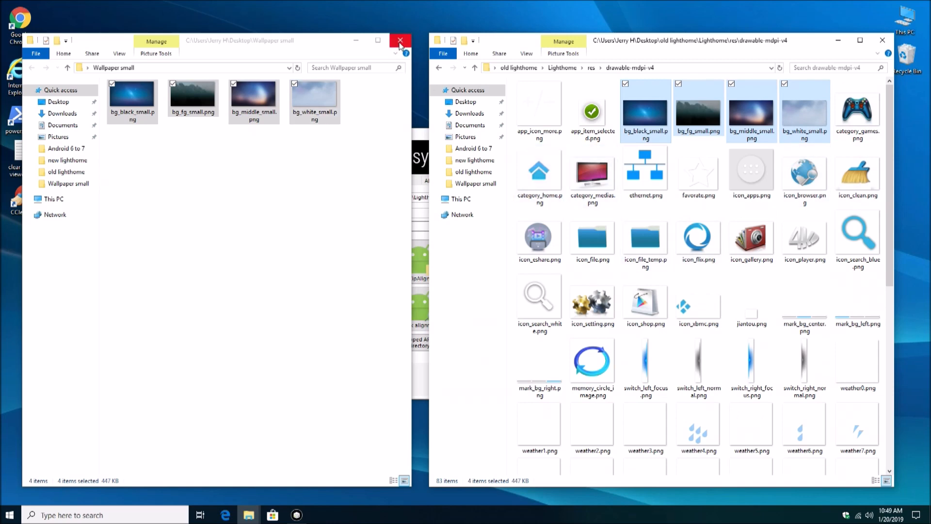
- Replace the four large background images in res\drawable-xxhdpi-v4 with the files from the desktop's Wallpaper big folder, closing both wallpaper source folders
{"action": "left_click", "coordinate": [439, 68]}
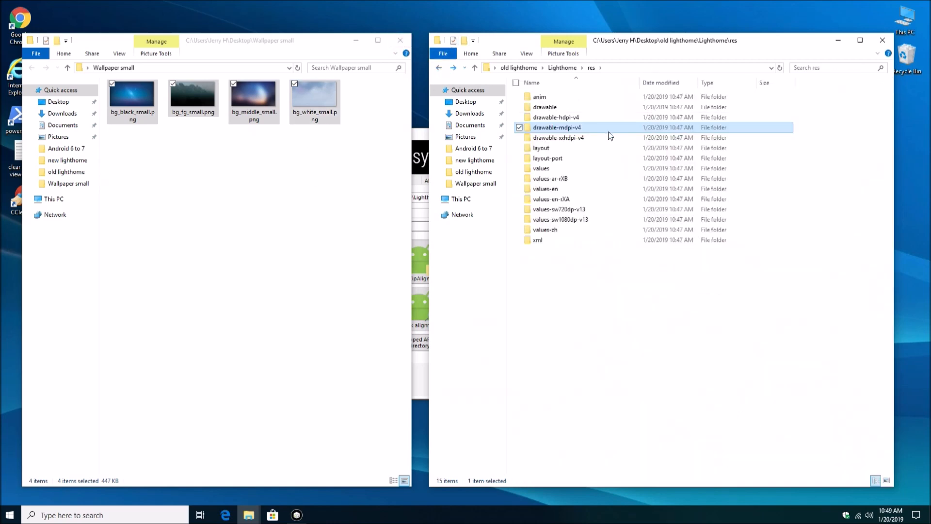
{"action": "double_click", "coordinate": [589, 137]}
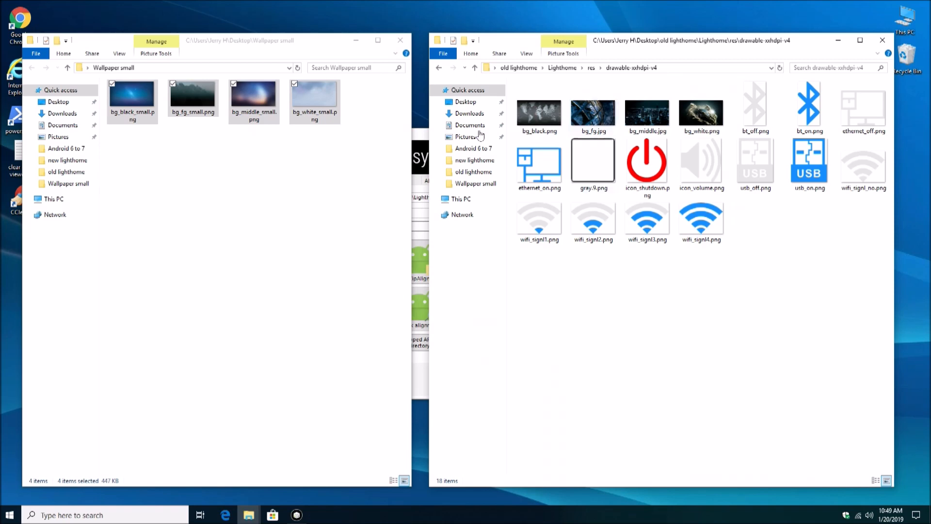
{"action": "left_click", "coordinate": [400, 40]}
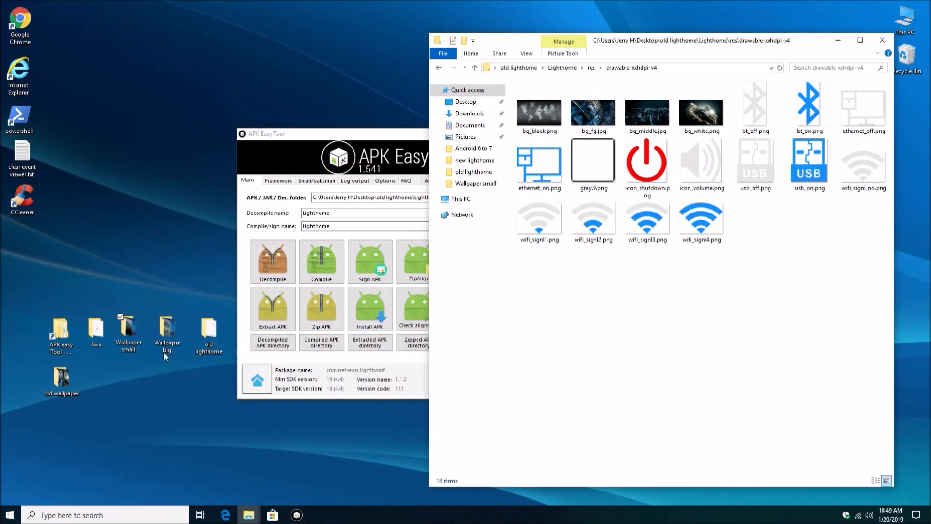
{"action": "double_click", "coordinate": [165, 333]}
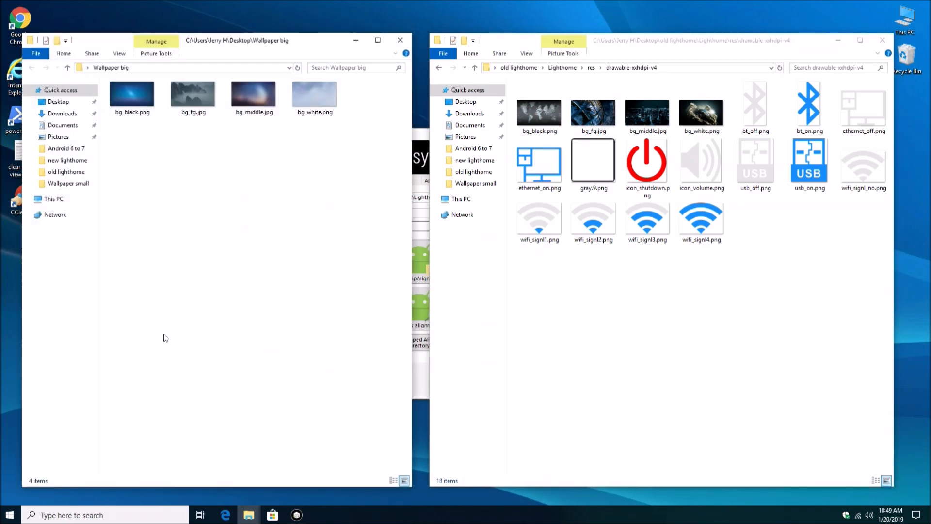
{"action": "left_click_drag", "start_coordinate": [372, 156], "coordinate": [126, 89]}
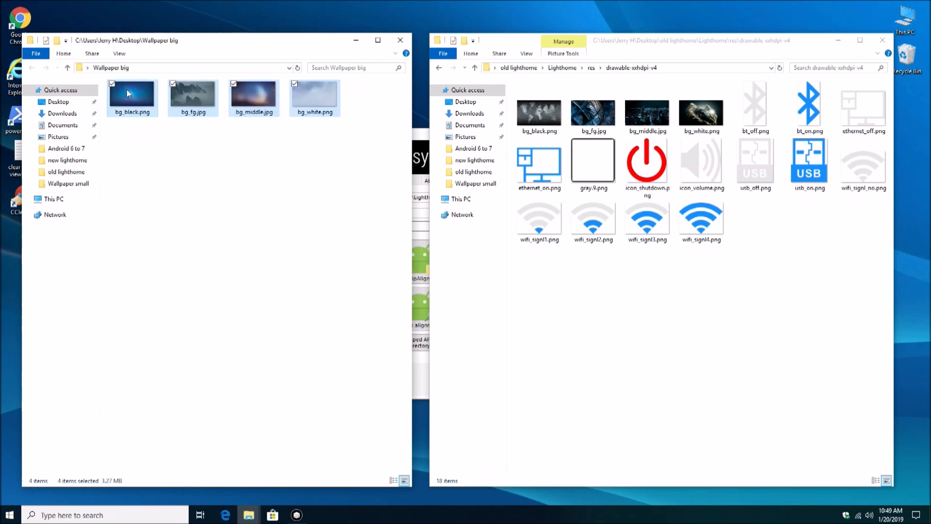
{"action": "right_click", "coordinate": [127, 91]}
{"action": "left_click", "coordinate": [150, 285]}
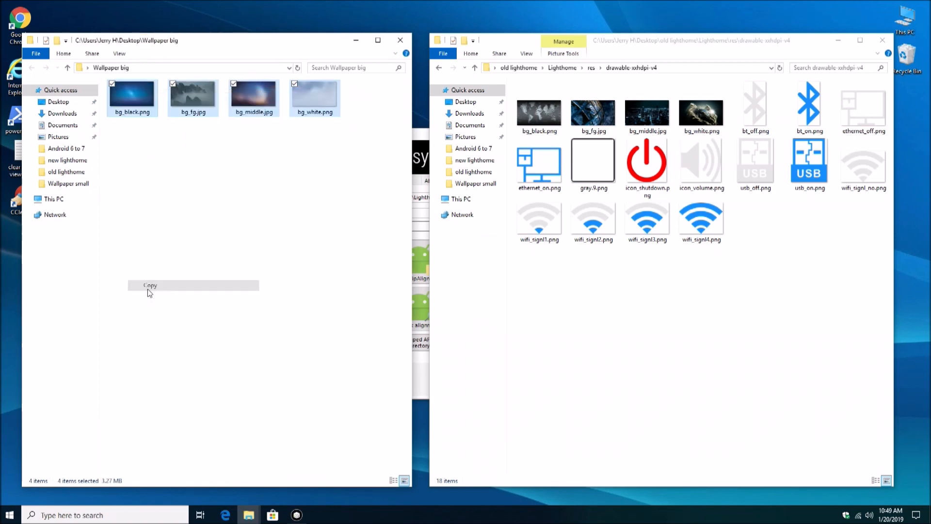
{"action": "left_click", "coordinate": [470, 54]}
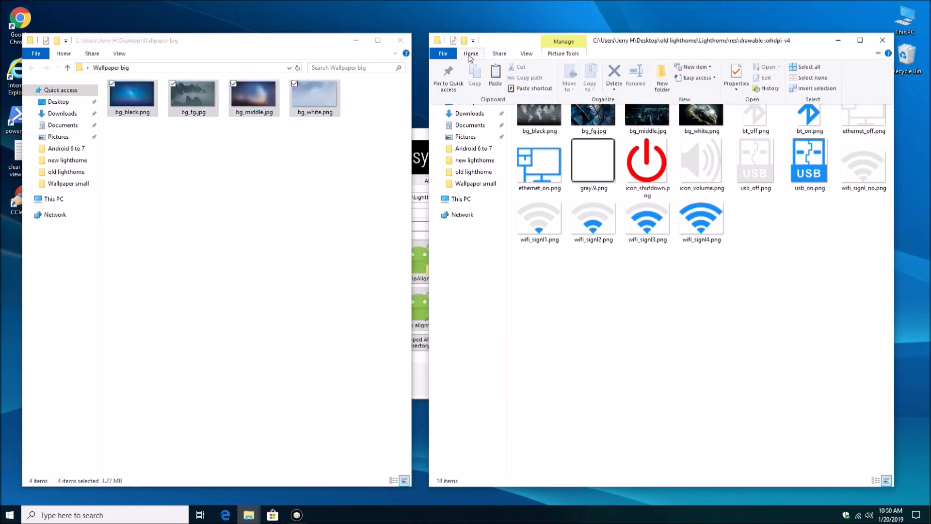
{"action": "left_click", "coordinate": [495, 77]}
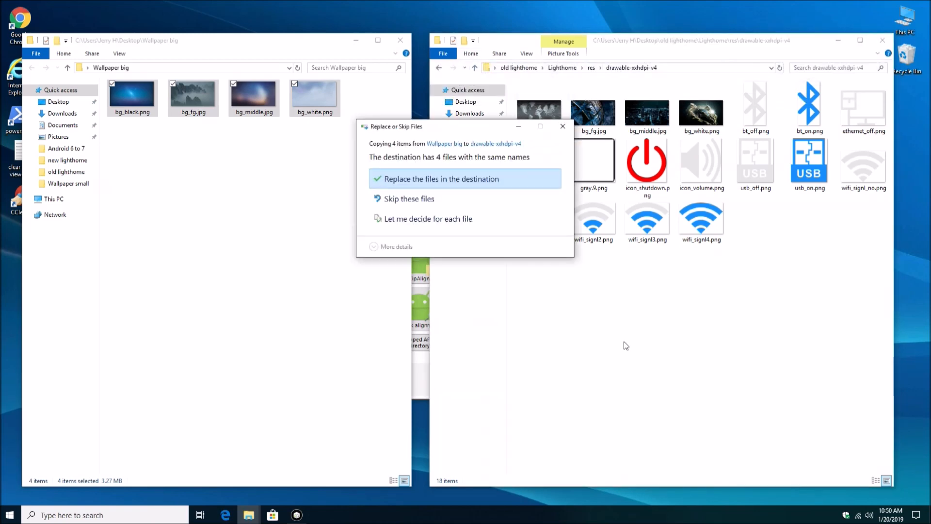
{"action": "left_click", "coordinate": [493, 181]}
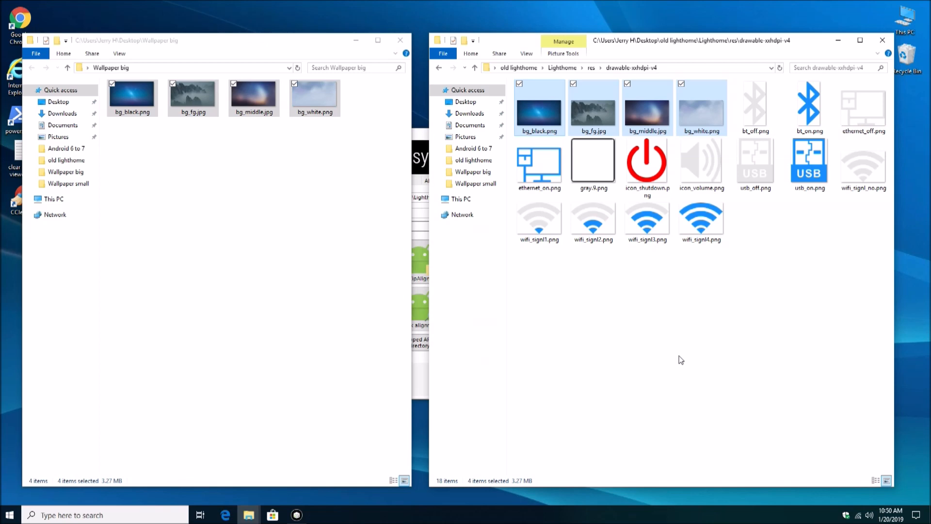
{"action": "left_click", "coordinate": [402, 41]}
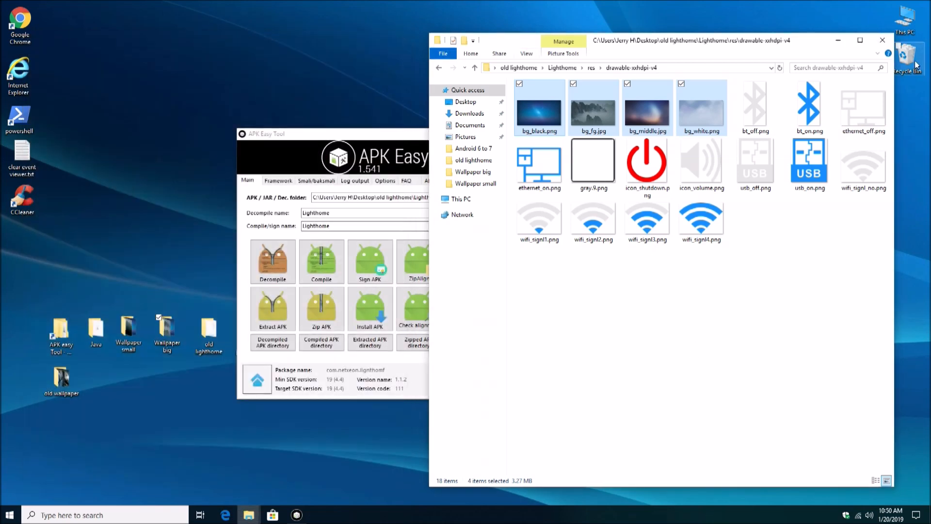
- Close the drawable-xxhdpi-v4 folder and compile the modified Lighthome project into a signed APK
{"action": "left_click", "coordinate": [883, 40]}
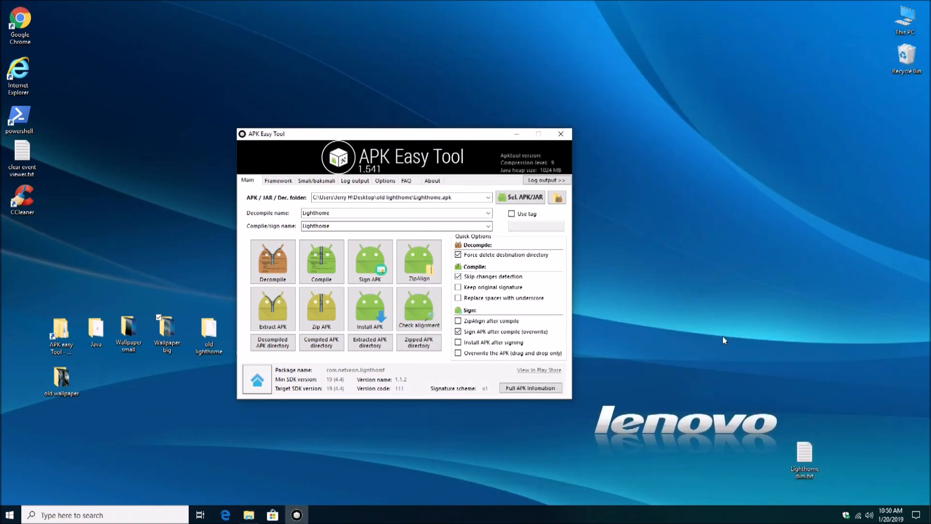
{"action": "left_click", "coordinate": [328, 274]}
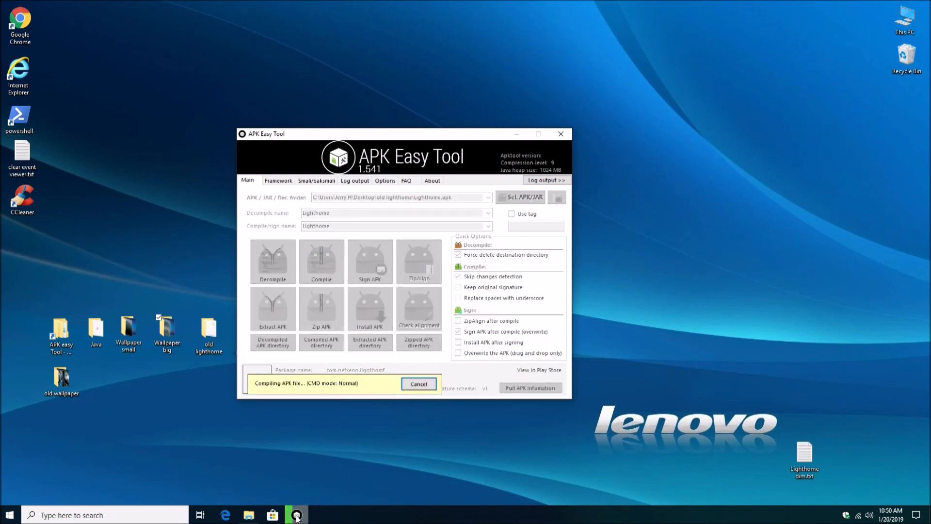
{"action": "mouse_move", "coordinate": [300, 517]}
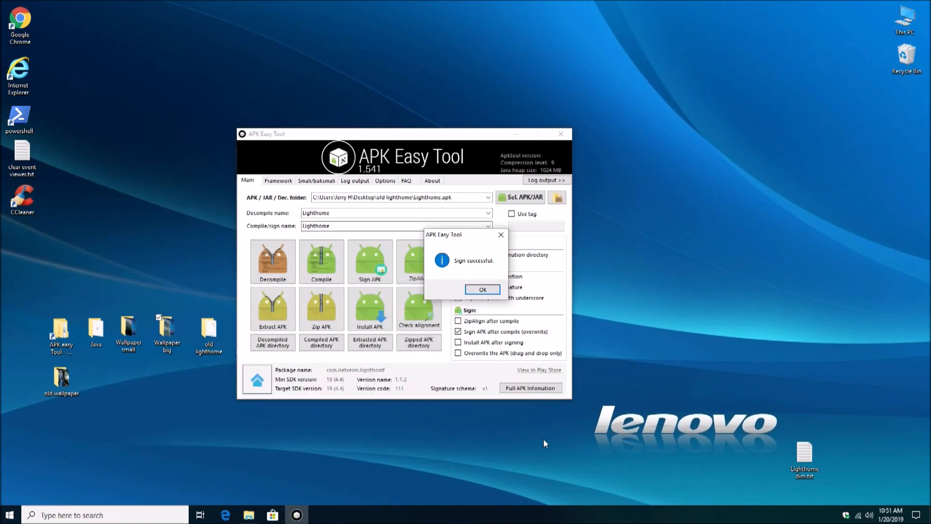
{"action": "left_click", "coordinate": [483, 290]}
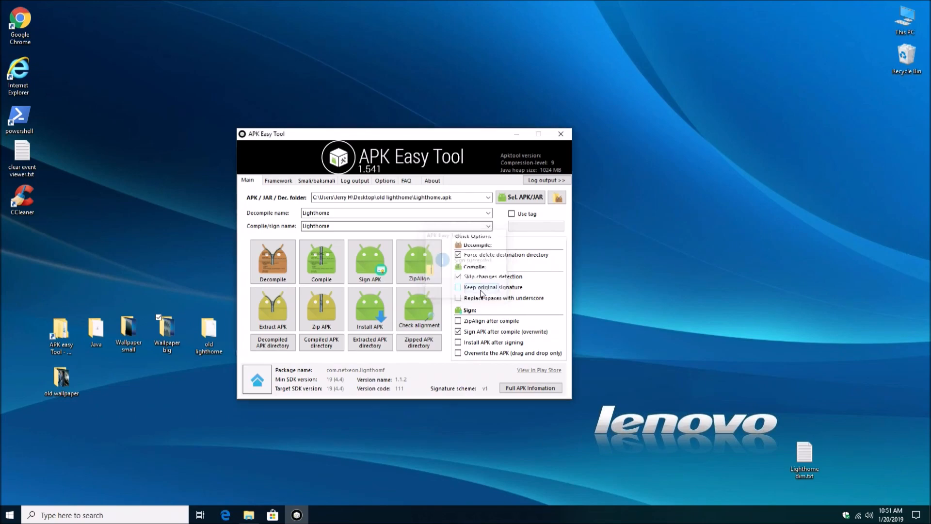
- Rename the compiled Lighthome.apk in the desktop's new lighthome folder as newLighthome.apk
{"action": "left_click_drag", "start_coordinate": [471, 134], "coordinate": [544, 147]}
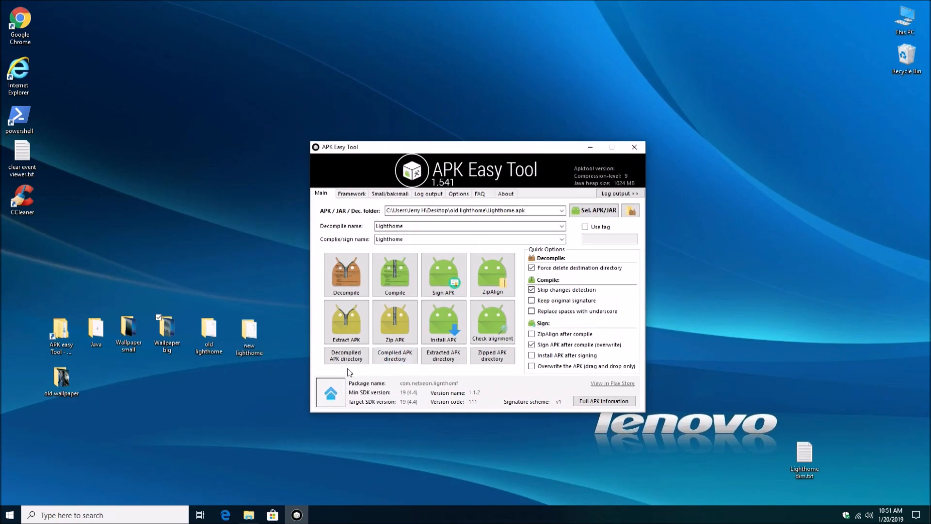
{"action": "left_click", "coordinate": [260, 333]}
{"action": "double_click", "coordinate": [260, 328]}
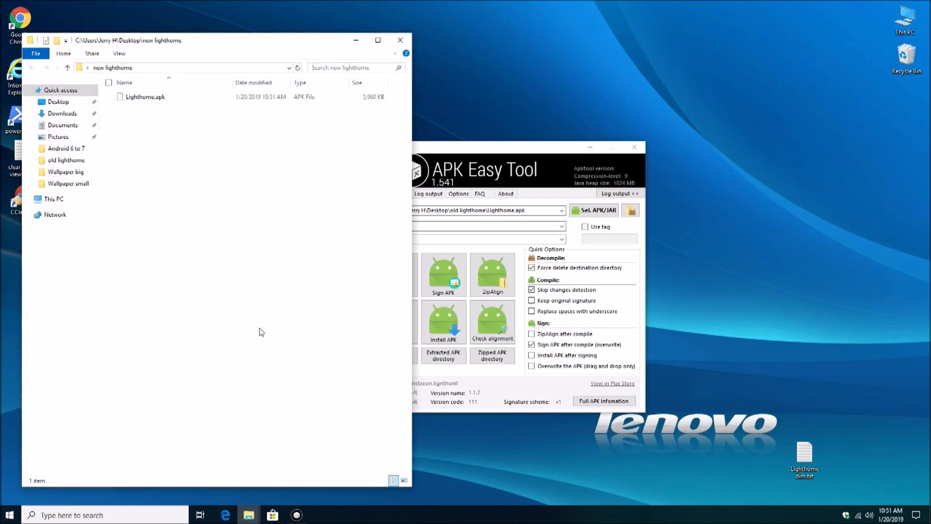
{"action": "left_click", "coordinate": [131, 99]}
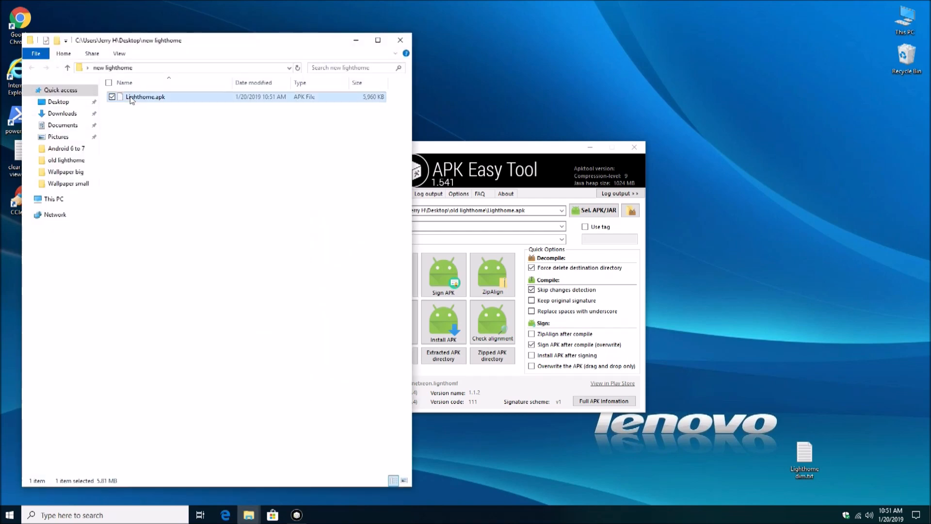
{"action": "right_click", "coordinate": [130, 97]}
{"action": "left_click", "coordinate": [145, 227]}
{"action": "left_click", "coordinate": [126, 97]}
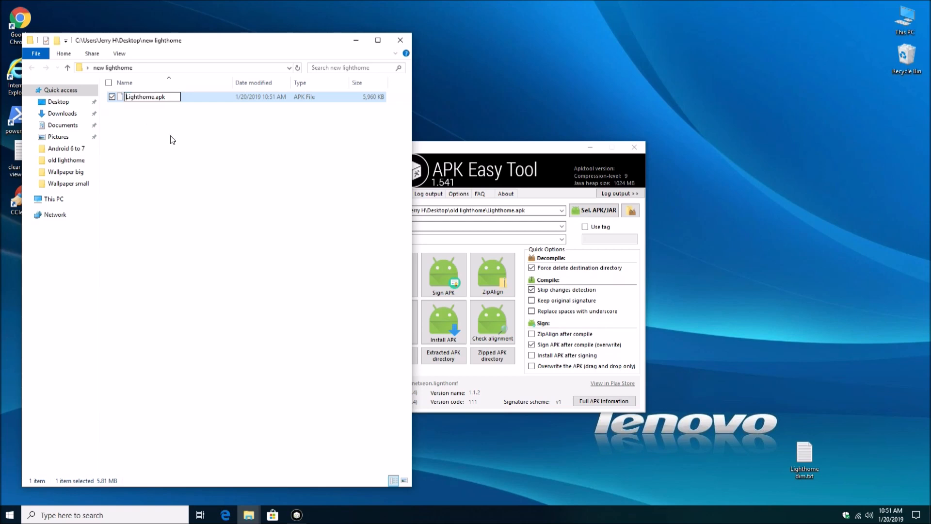
{"action": "type", "text": "new"}
{"action": "left_click", "coordinate": [200, 145]}
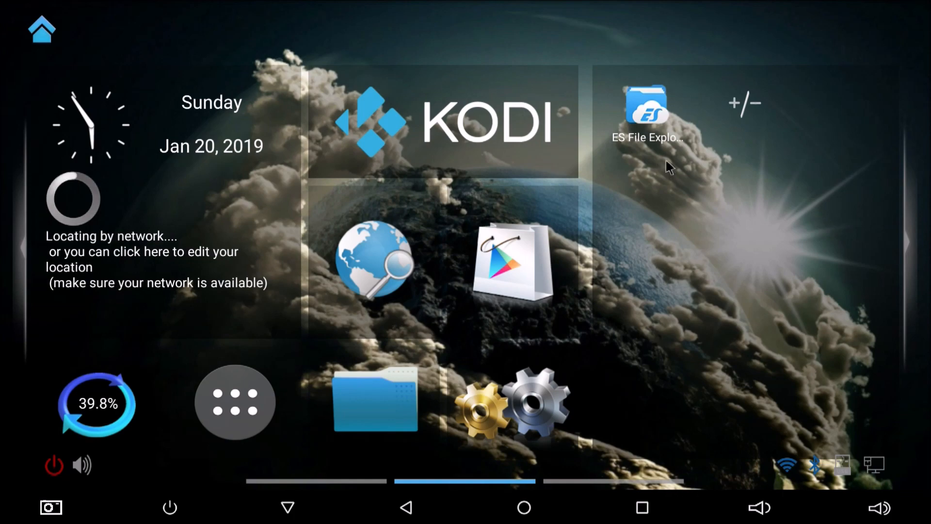
- On the Android box, check the Download folder in ES File Explorer for newLighthome.apk, and clear all recent apps
{"action": "left_click", "coordinate": [659, 115]}
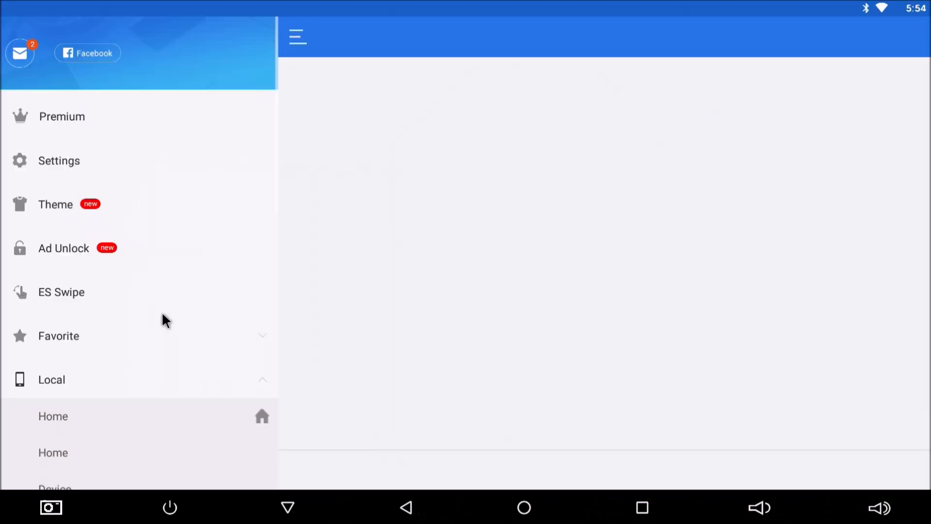
{"action": "scroll", "coordinate": [160, 485], "scroll_direction": "down", "scroll_amount": 2}
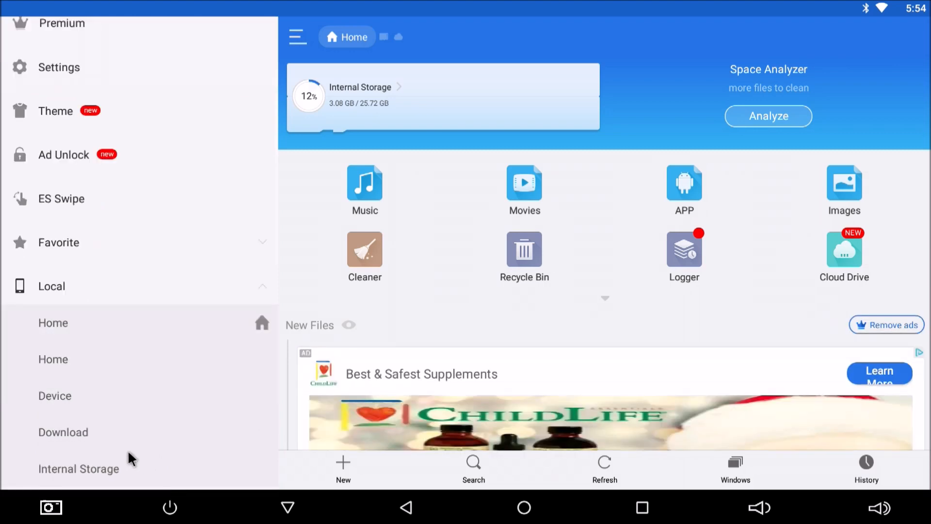
{"action": "left_click", "coordinate": [57, 428]}
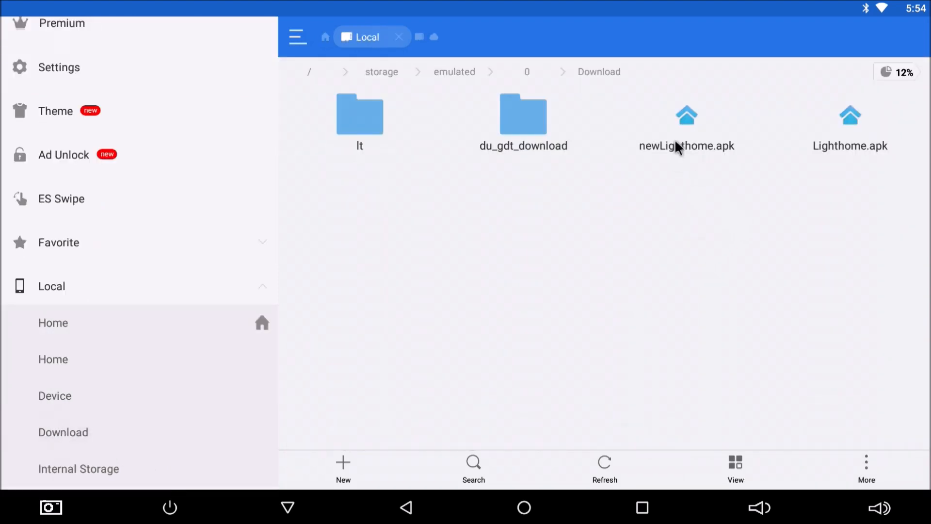
{"action": "left_click", "coordinate": [643, 515]}
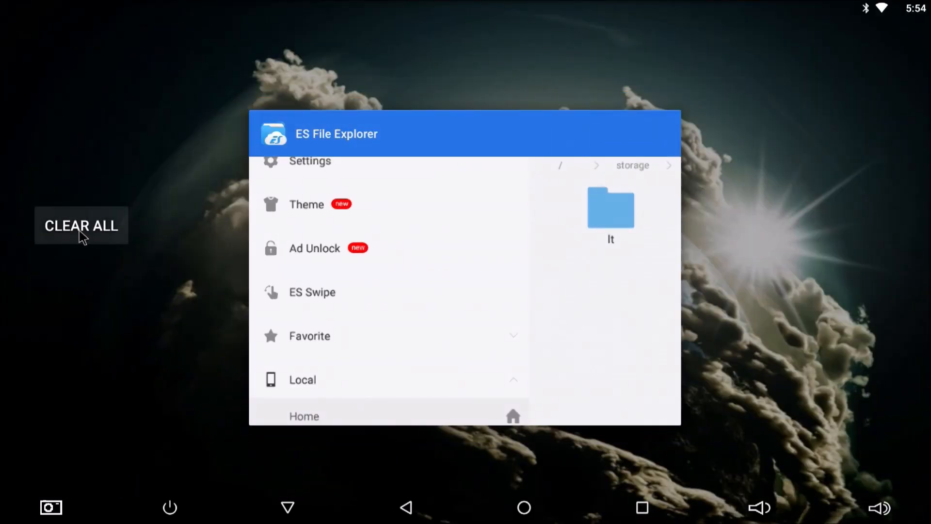
{"action": "left_click", "coordinate": [98, 231]}
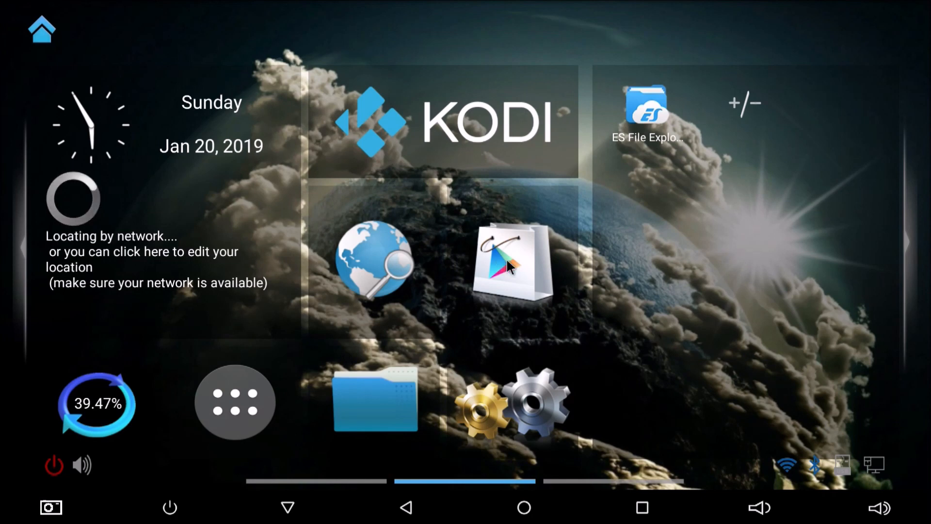
- Open the Configure apps page for installed apps in the Android box's full system settings
{"action": "left_click", "coordinate": [529, 414]}
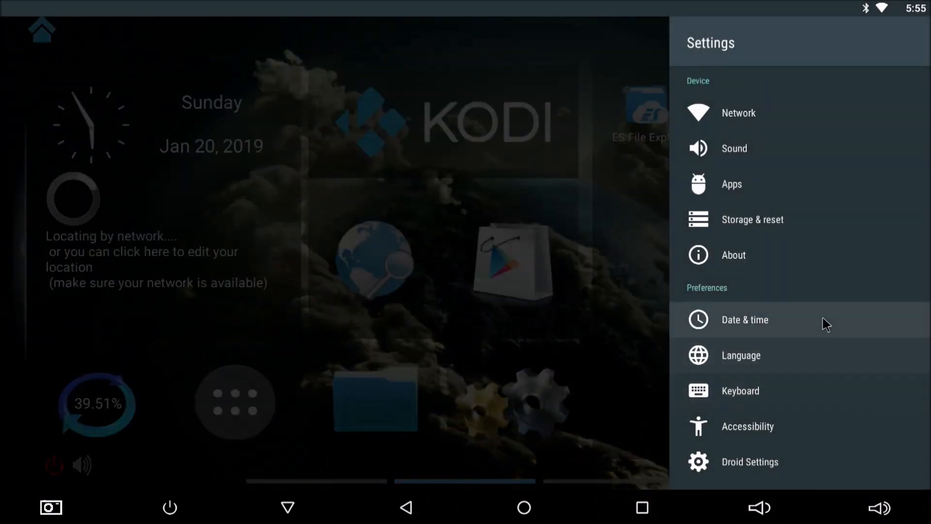
{"action": "scroll", "coordinate": [826, 324], "scroll_direction": "down", "scroll_amount": 3}
{"action": "left_click", "coordinate": [743, 334]}
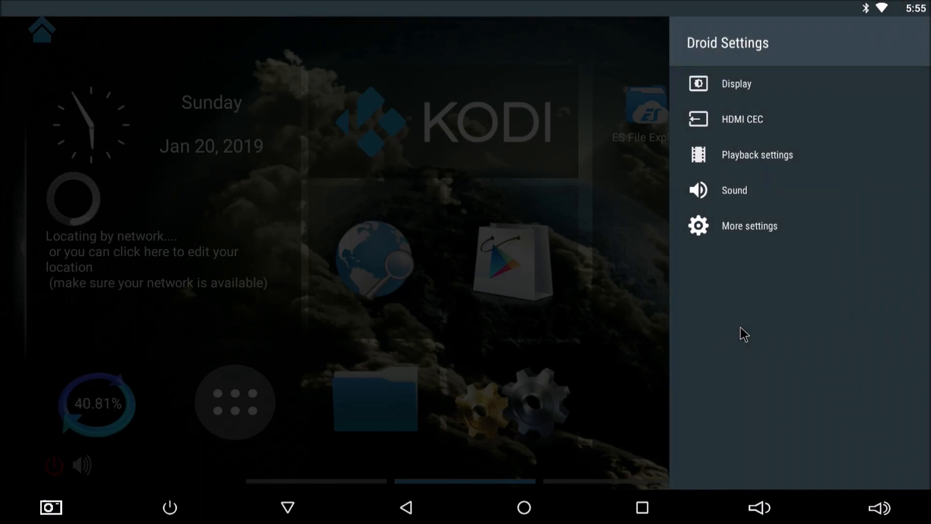
{"action": "left_click", "coordinate": [747, 227]}
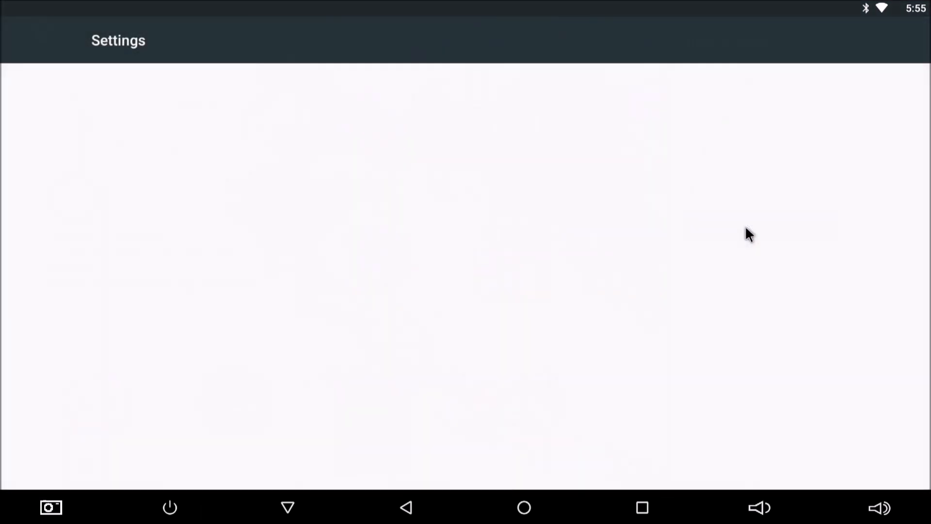
{"action": "scroll", "coordinate": [426, 253], "scroll_direction": "down", "scroll_amount": 2}
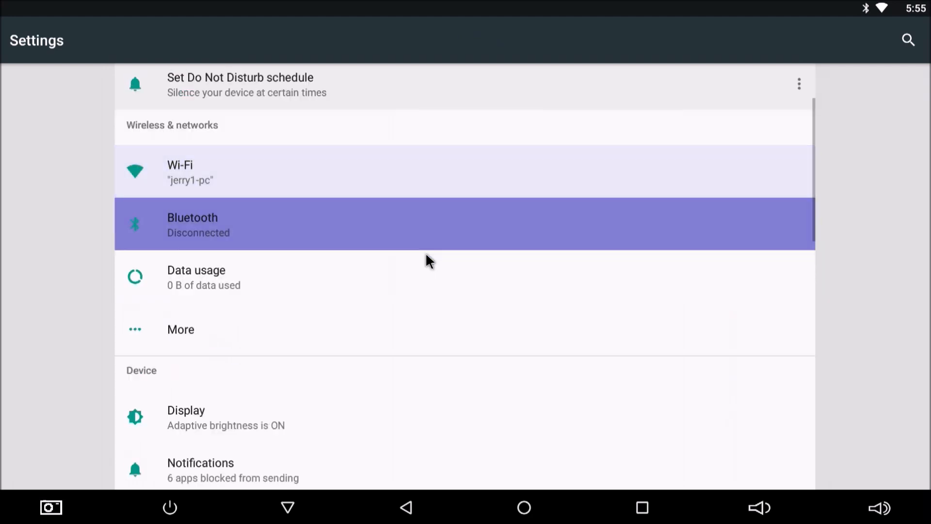
{"action": "scroll", "coordinate": [426, 261], "scroll_direction": "down", "scroll_amount": 3}
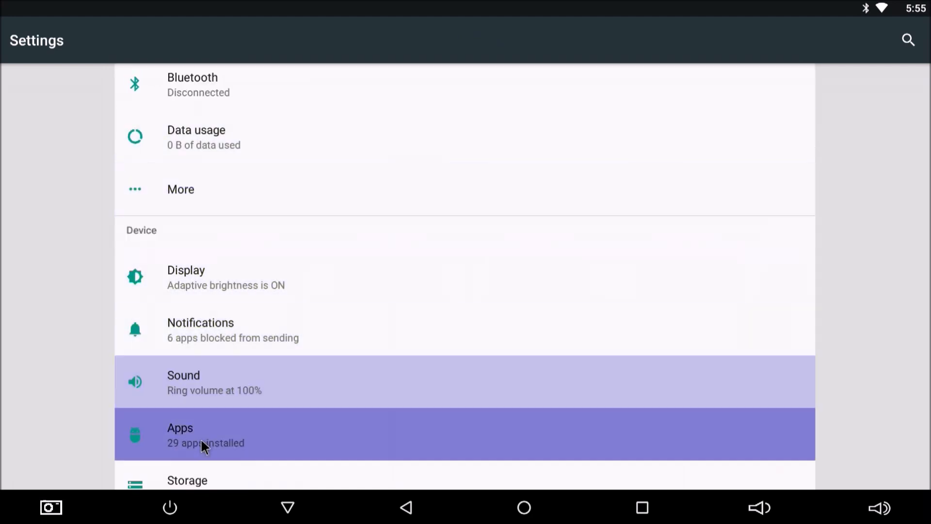
{"action": "left_click", "coordinate": [201, 442]}
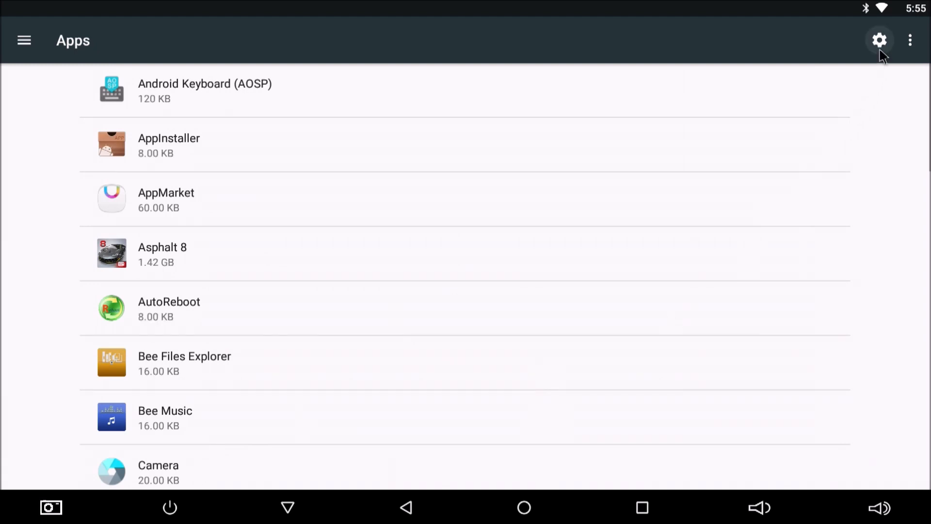
{"action": "left_click", "coordinate": [881, 40]}
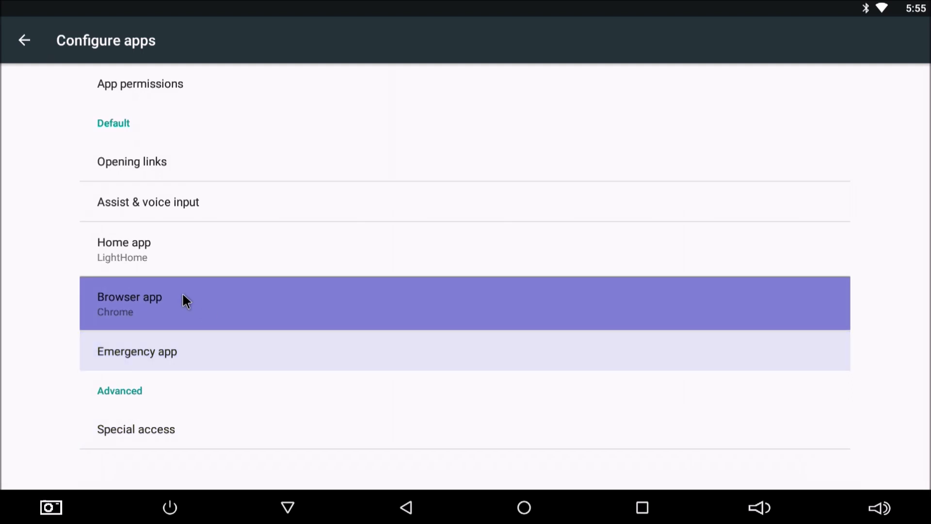
- Set the default Home app to SquareHome.Tablet and clear all recent apps
{"action": "left_click", "coordinate": [162, 257]}
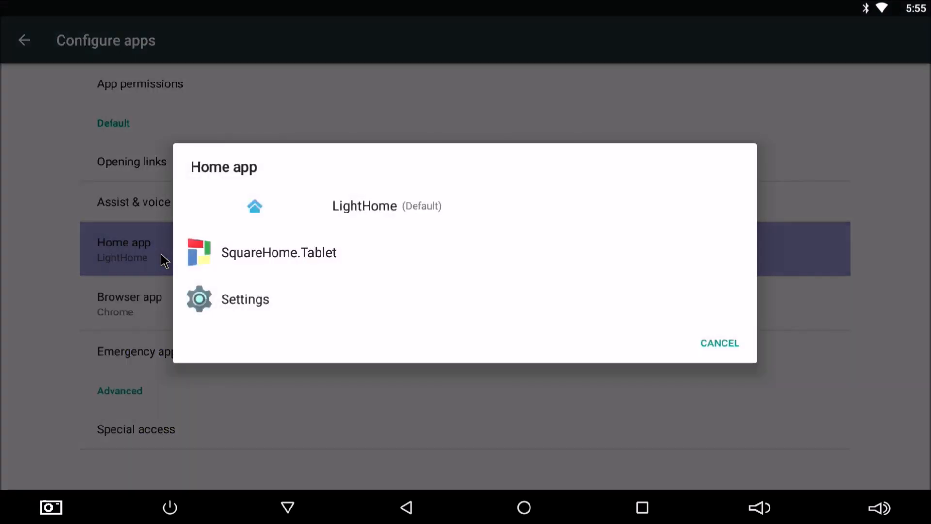
{"action": "left_click", "coordinate": [269, 251]}
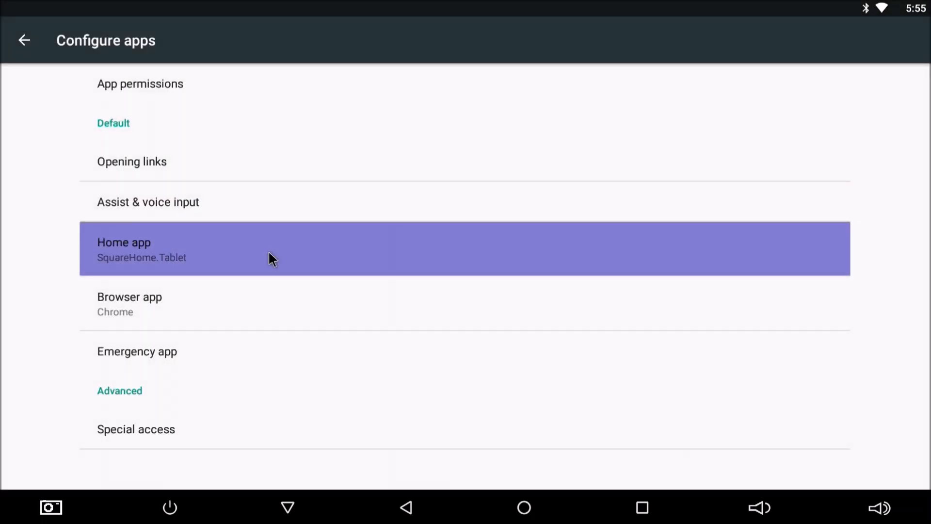
{"action": "left_click", "coordinate": [138, 248]}
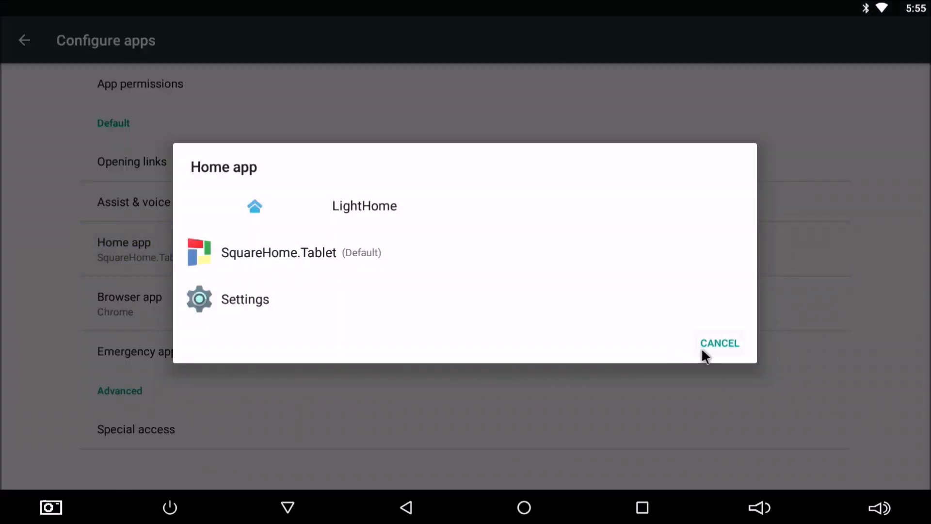
{"action": "left_click", "coordinate": [254, 250]}
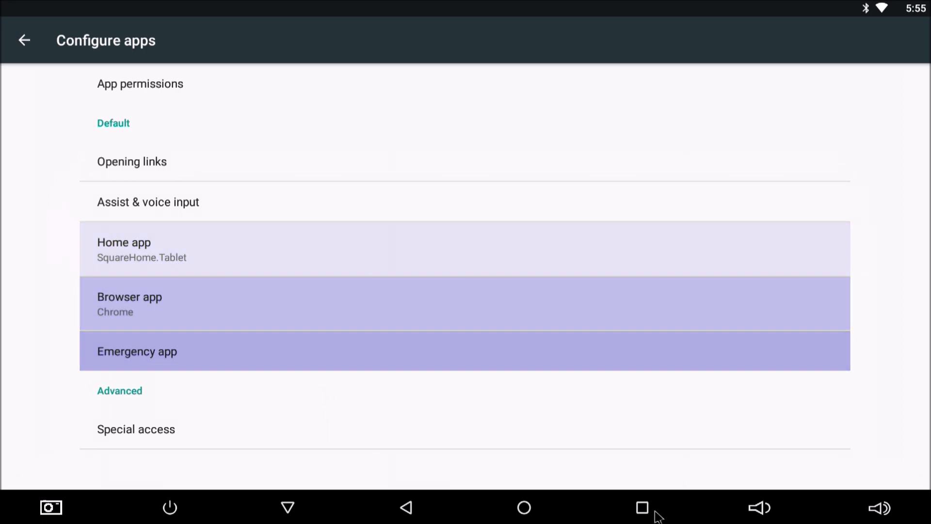
{"action": "left_click", "coordinate": [649, 511]}
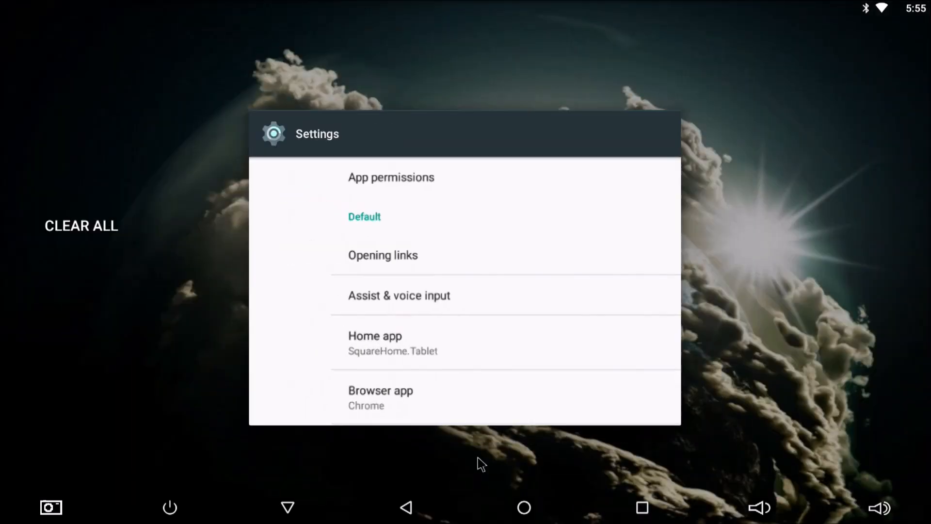
{"action": "left_click", "coordinate": [75, 227]}
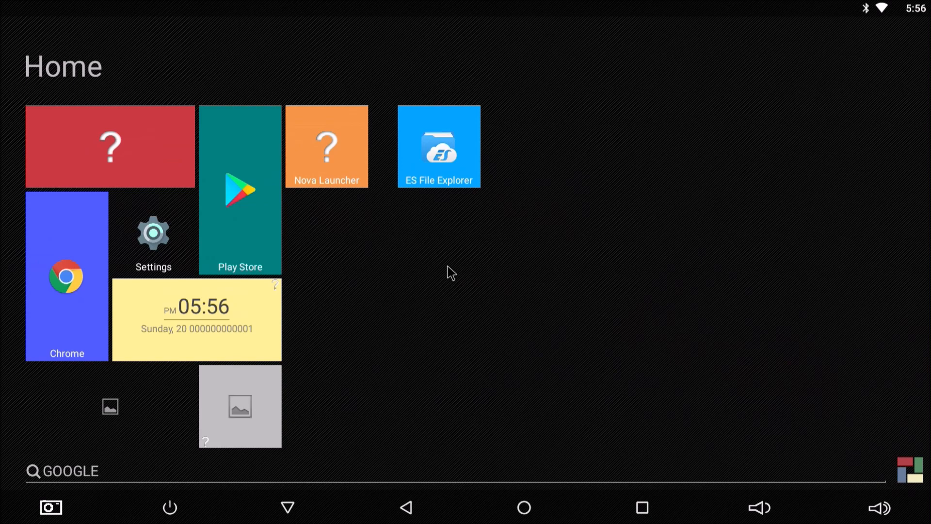
- Copy newLighthome.apk from the Download folder in ES File Explorer
{"action": "left_click", "coordinate": [441, 160]}
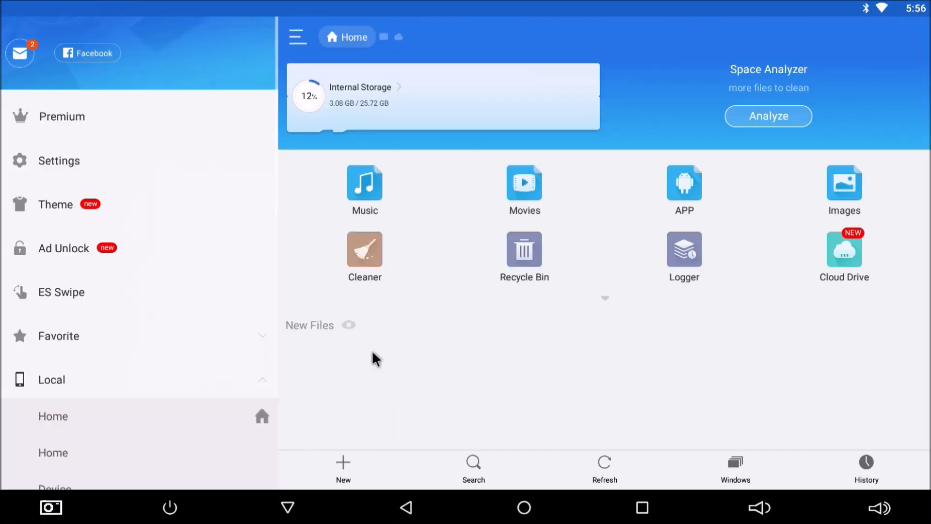
{"action": "scroll", "coordinate": [155, 369], "scroll_direction": "down", "scroll_amount": 2}
{"action": "scroll", "coordinate": [156, 368], "scroll_direction": "down", "scroll_amount": 1}
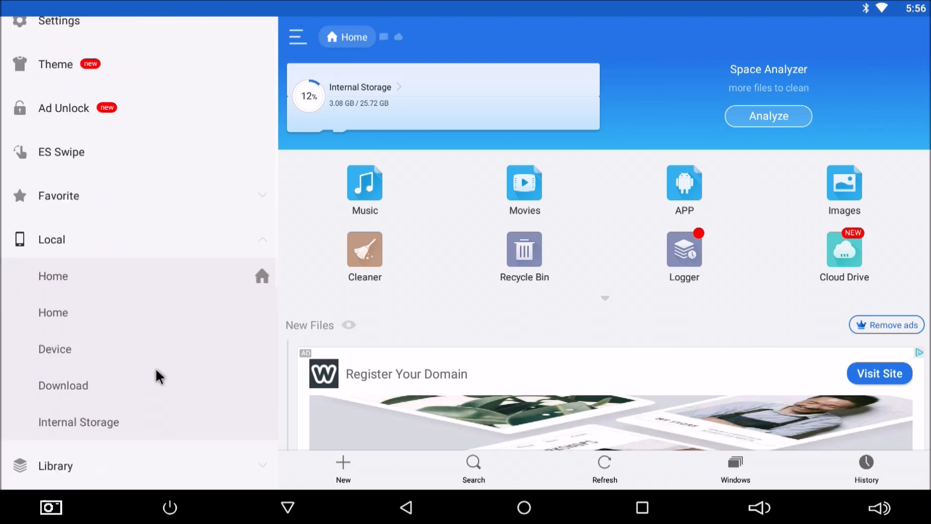
{"action": "left_click", "coordinate": [88, 384]}
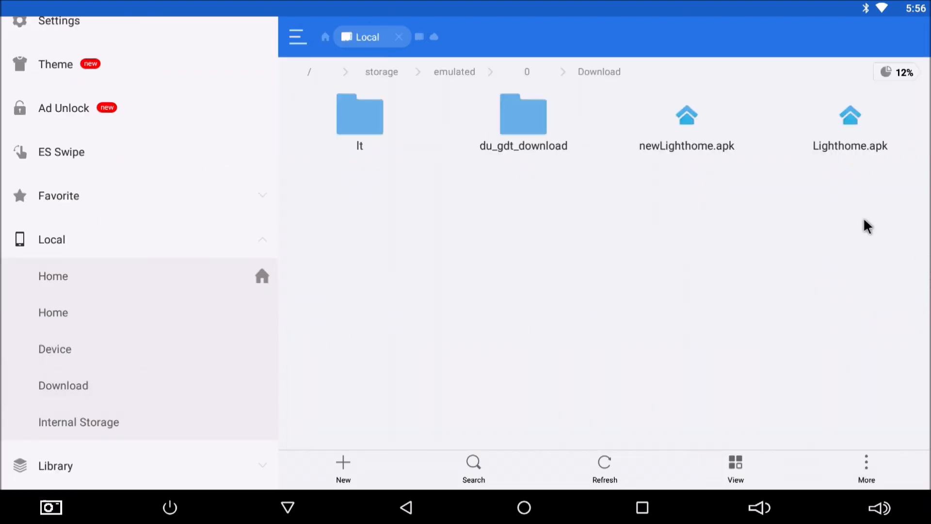
{"action": "left_click", "coordinate": [682, 124]}
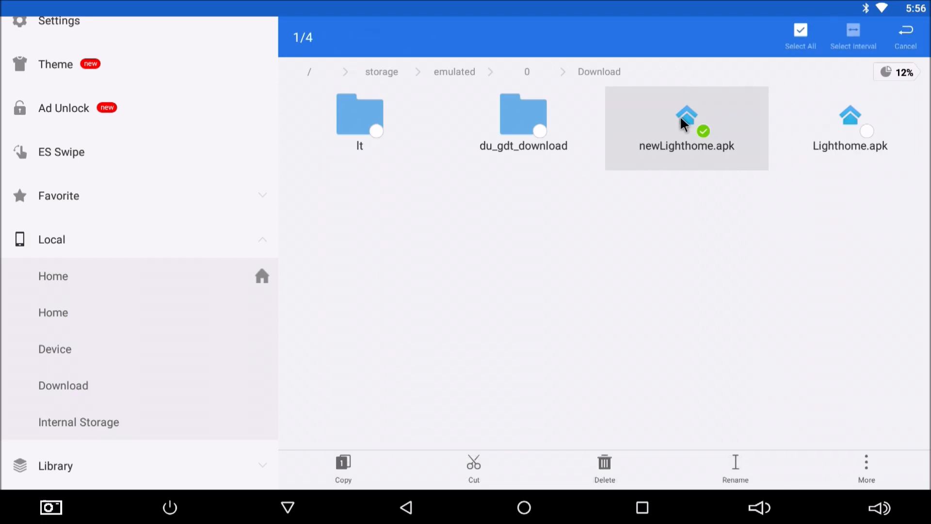
{"action": "left_click", "coordinate": [346, 468]}
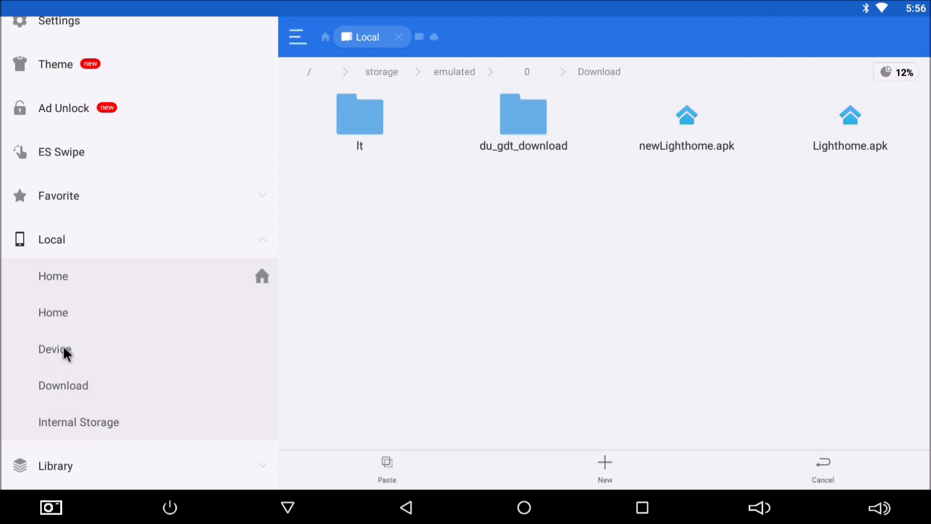
- Paste the copied newLighthome.apk into the device's /system/app/Lighthome folder
{"action": "scroll", "coordinate": [64, 349], "scroll_direction": "down", "scroll_amount": 5}
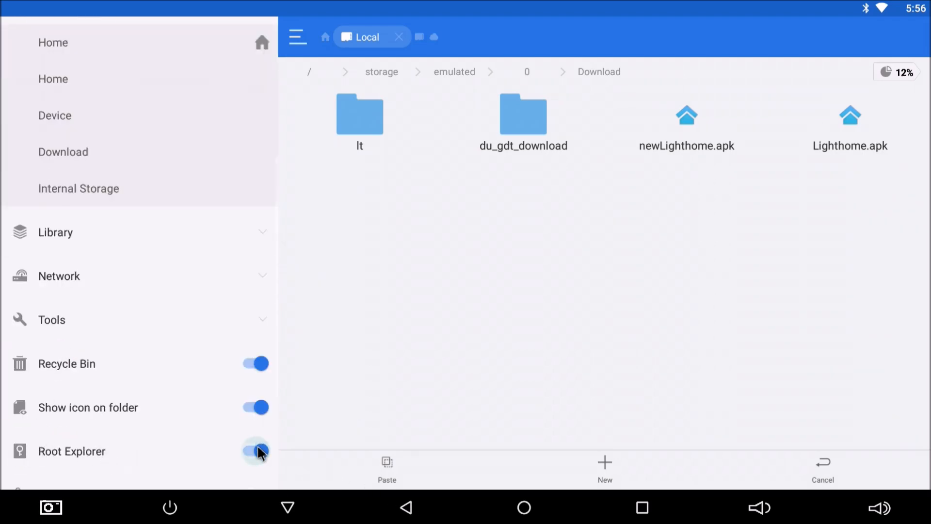
{"action": "scroll", "coordinate": [136, 123], "scroll_direction": "up", "scroll_amount": 1}
{"action": "scroll", "coordinate": [137, 124], "scroll_direction": "up", "scroll_amount": 2}
{"action": "left_click", "coordinate": [53, 258]}
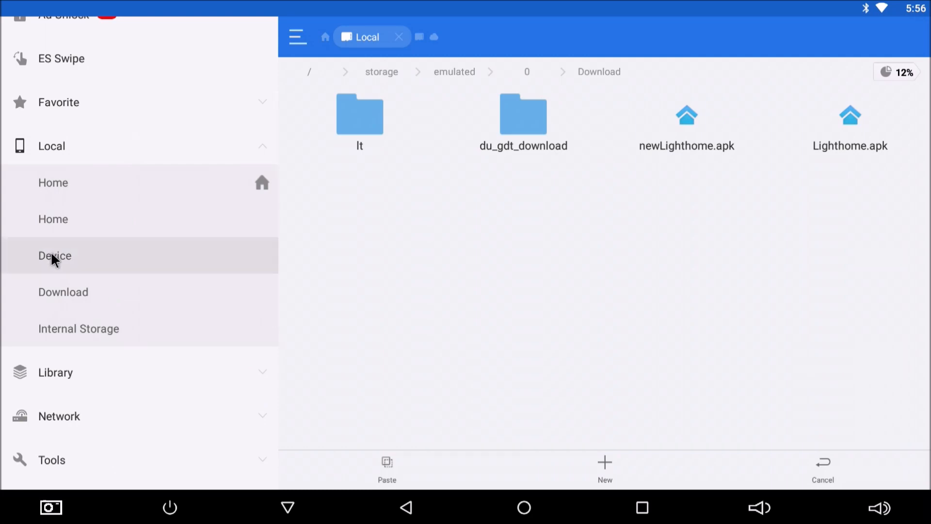
{"action": "scroll", "coordinate": [830, 361], "scroll_direction": "down", "scroll_amount": 1}
{"action": "left_click", "coordinate": [689, 415]}
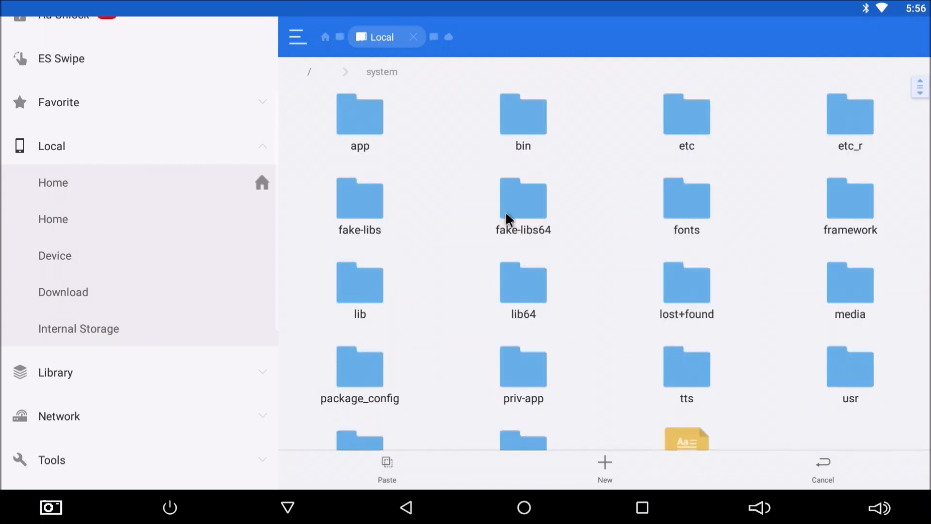
{"action": "left_click", "coordinate": [354, 120]}
{"action": "scroll", "coordinate": [566, 248], "scroll_direction": "down", "scroll_amount": 3}
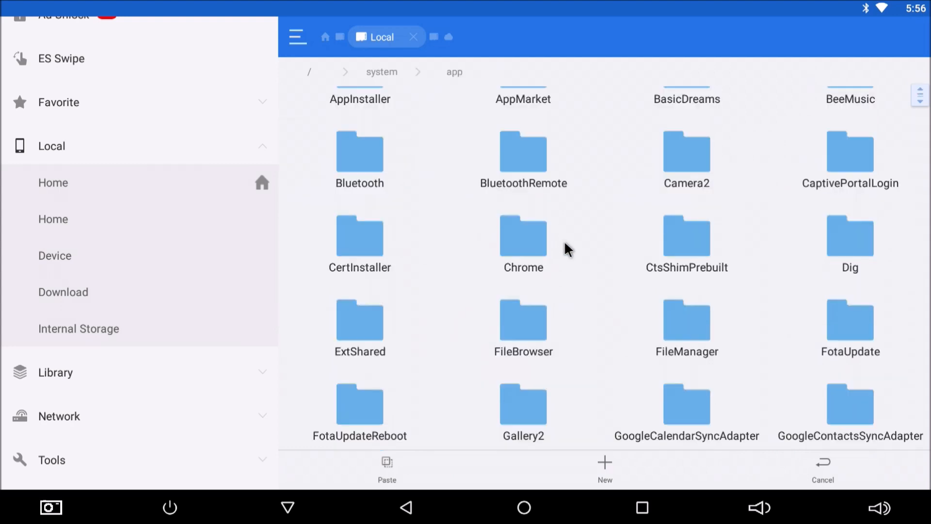
{"action": "scroll", "coordinate": [568, 250], "scroll_direction": "down", "scroll_amount": 3}
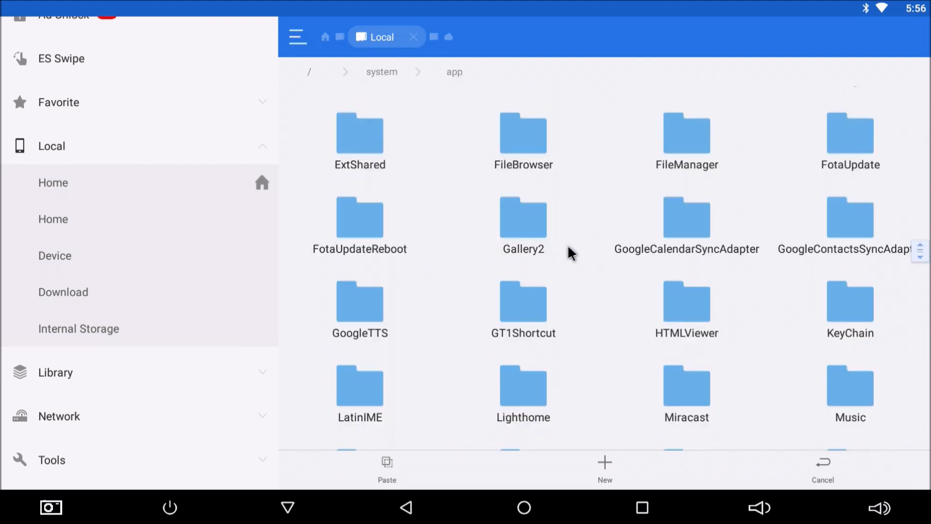
{"action": "left_click", "coordinate": [530, 399]}
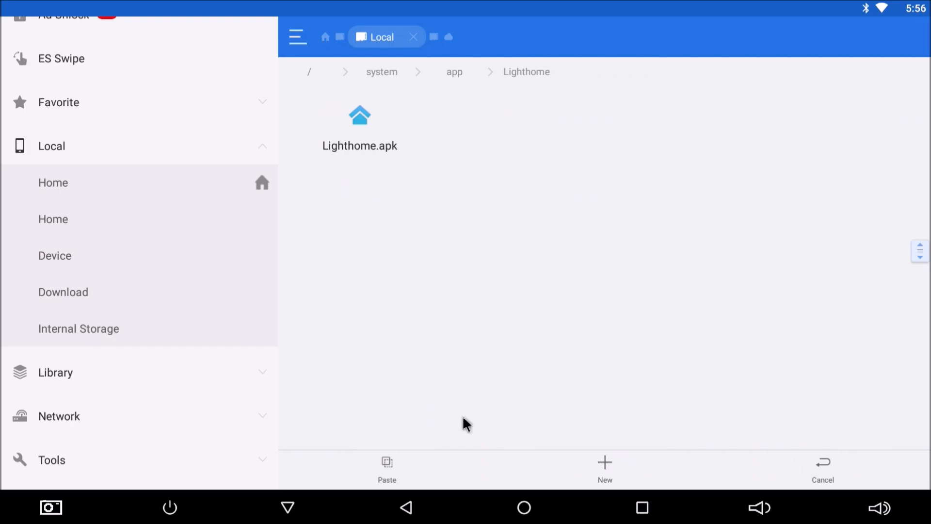
{"action": "left_click", "coordinate": [389, 470]}
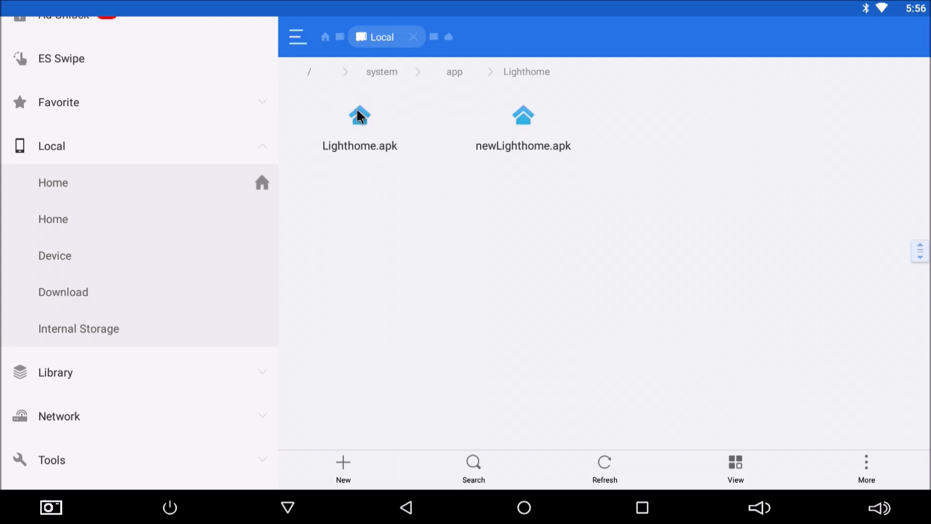
- Rename the original Lighthome.apk in /system/app/Lighthome as oldLighthome.apk
{"action": "left_click", "coordinate": [369, 131]}
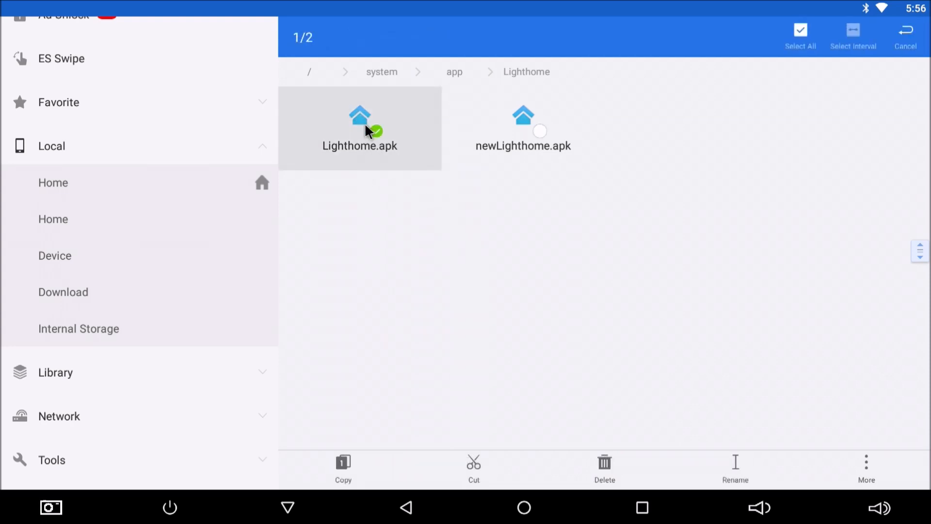
{"action": "left_click", "coordinate": [733, 467]}
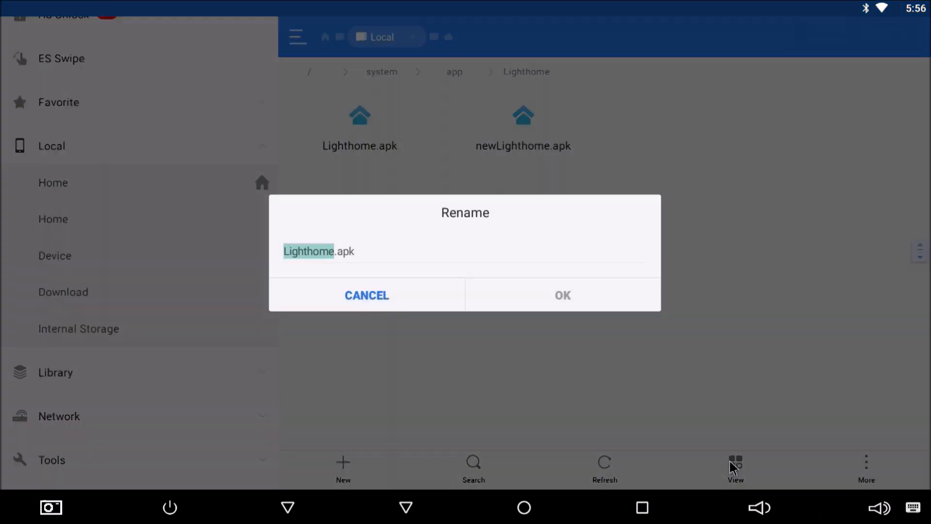
{"action": "left_click", "coordinate": [286, 134]}
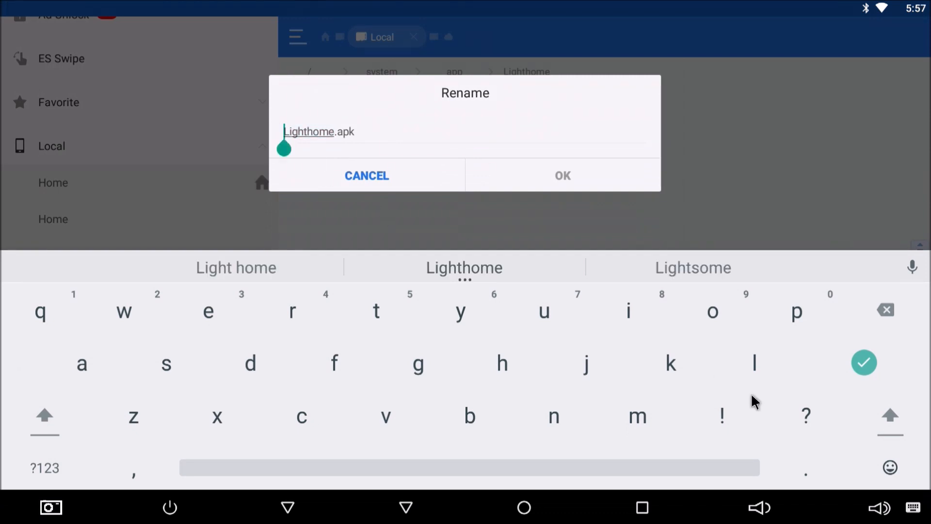
{"action": "left_click", "coordinate": [723, 325]}
{"action": "left_click", "coordinate": [757, 363]}
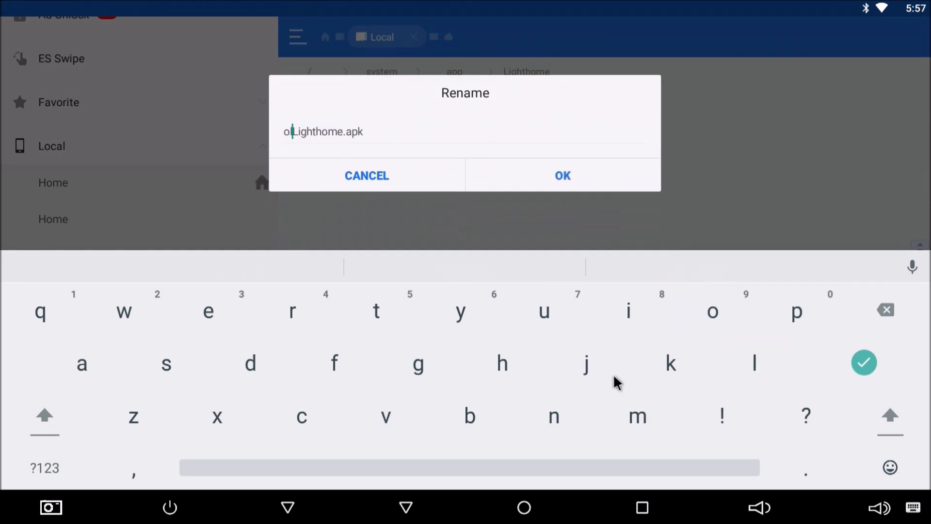
{"action": "left_click", "coordinate": [250, 364]}
{"action": "left_click", "coordinate": [571, 182]}
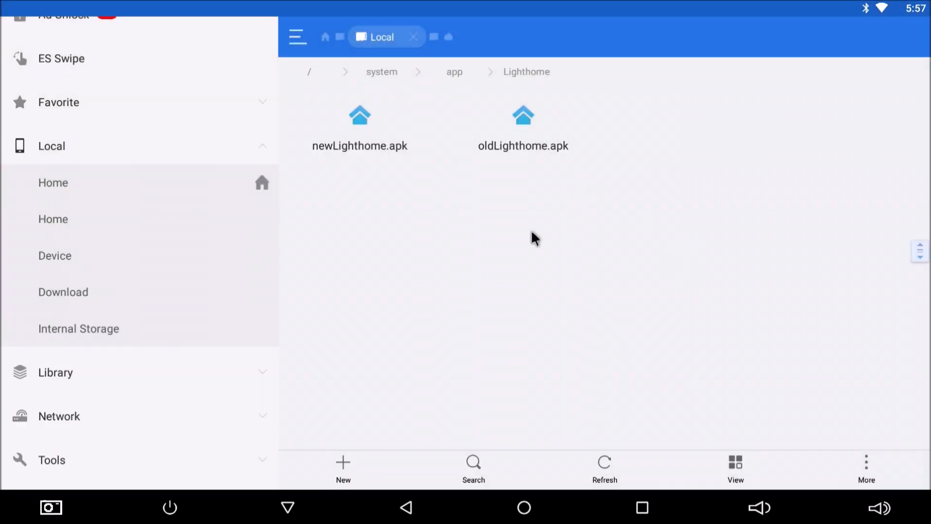
- Rename newLighthome.apk in the Lighthome system folder as Lighthome.apk
{"action": "left_click", "coordinate": [350, 129]}
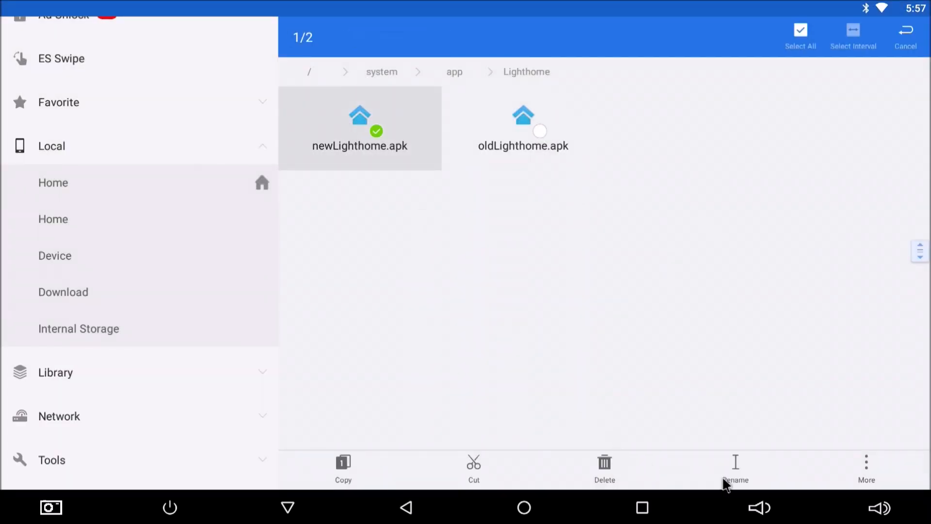
{"action": "left_click", "coordinate": [737, 475]}
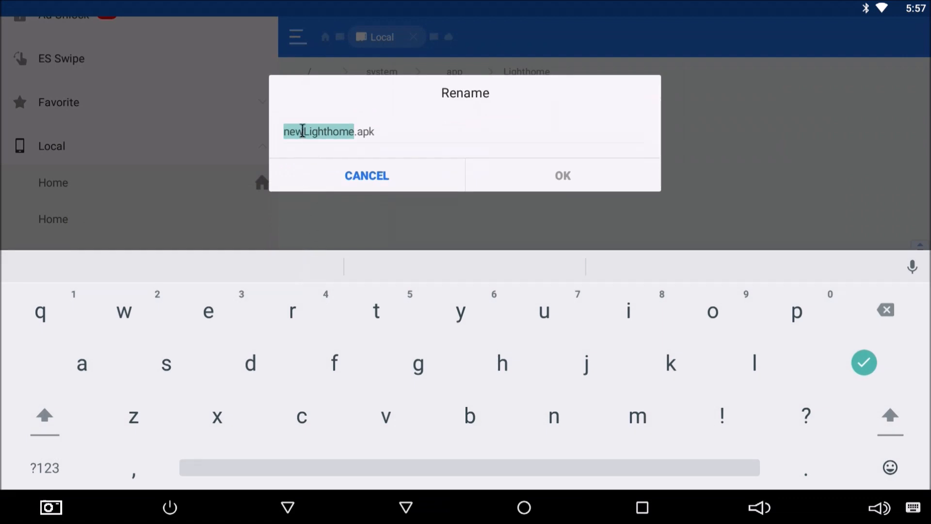
{"action": "left_click", "coordinate": [303, 130]}
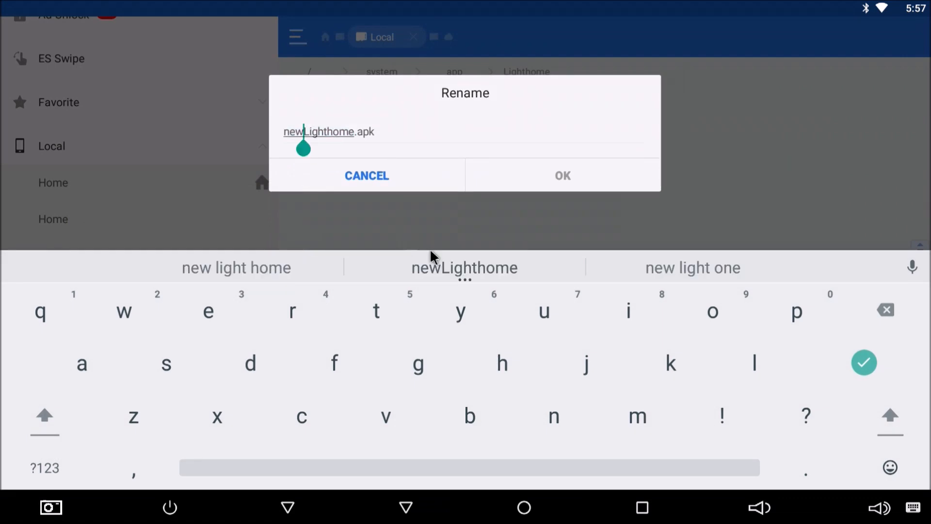
{"action": "left_click", "coordinate": [887, 315]}
{"action": "left_click", "coordinate": [887, 314]}
{"action": "left_click", "coordinate": [887, 315]}
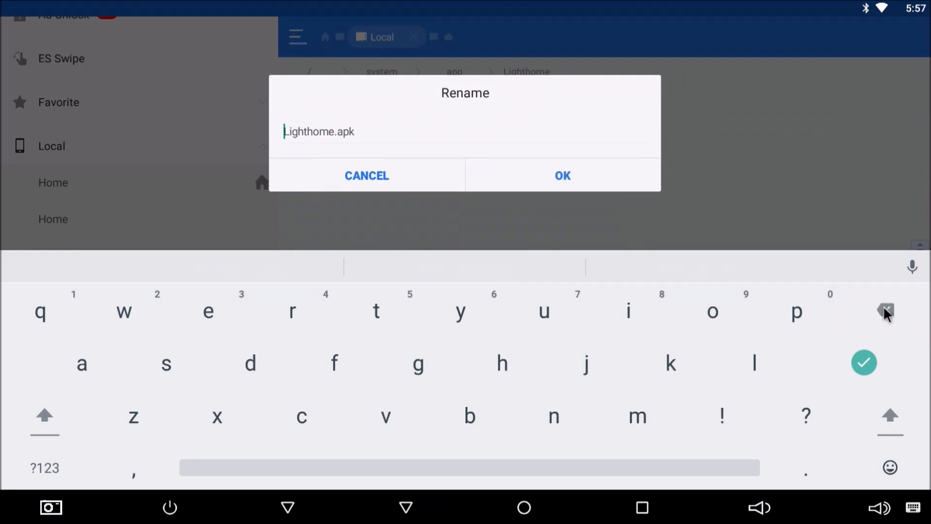
{"action": "left_click", "coordinate": [563, 175]}
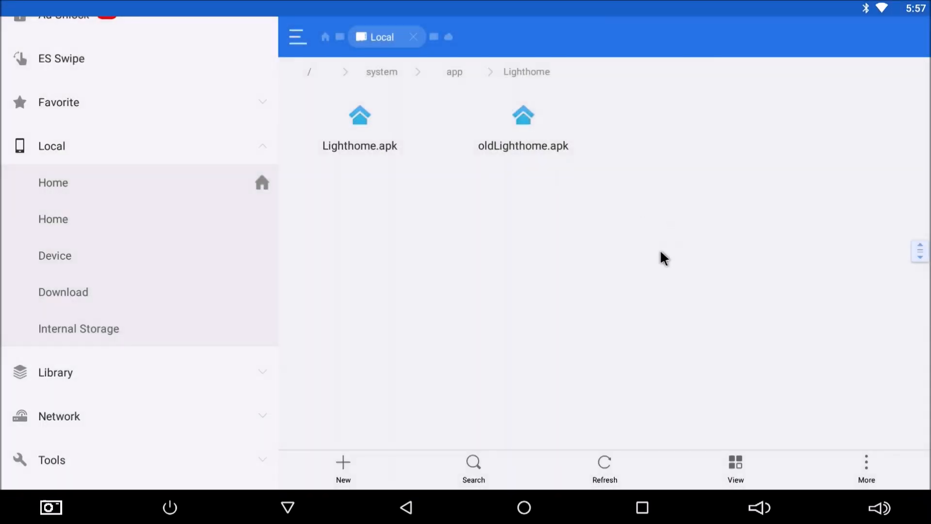
- Set the new Lighthome.apk's permissions to read and write for Owner and read only for Group and Other, without any execute rights
{"action": "left_click", "coordinate": [358, 117]}
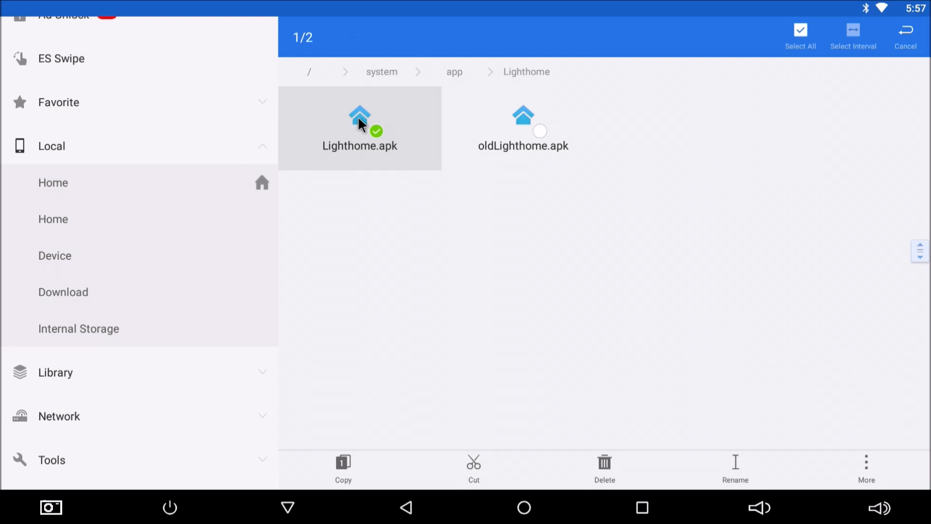
{"action": "left_click", "coordinate": [866, 464]}
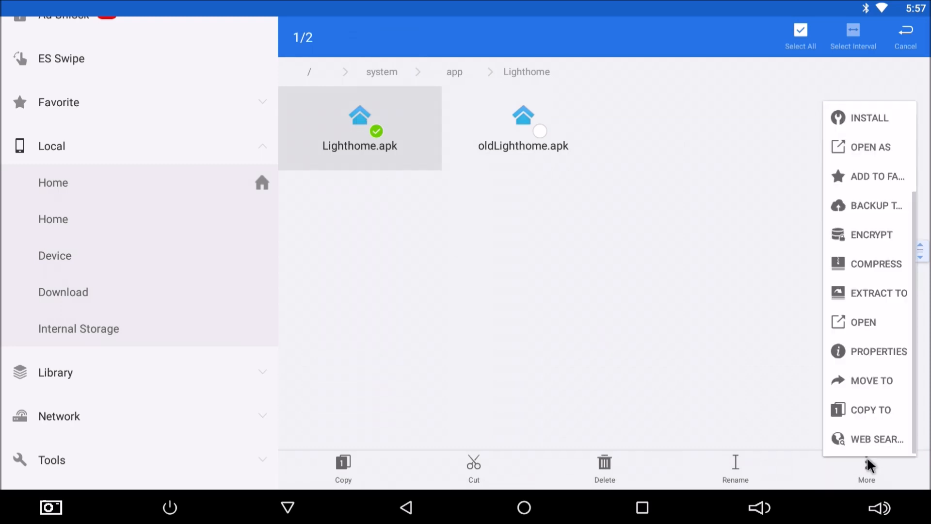
{"action": "left_click", "coordinate": [869, 353]}
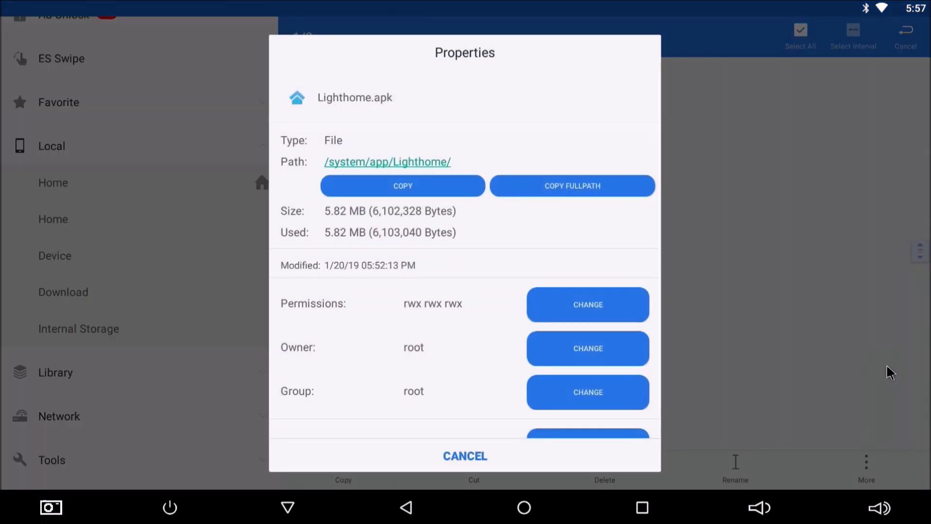
{"action": "left_click", "coordinate": [582, 304]}
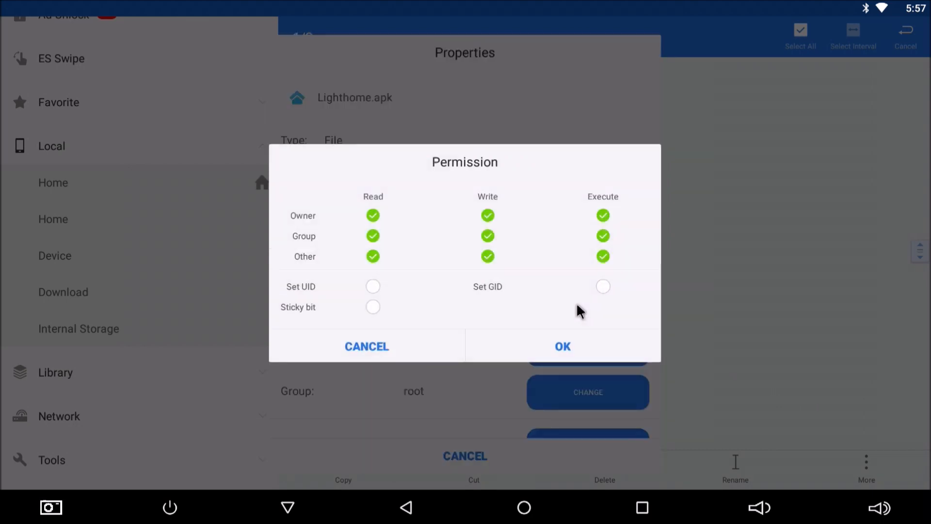
{"action": "left_click", "coordinate": [488, 236]}
{"action": "left_click", "coordinate": [488, 256]}
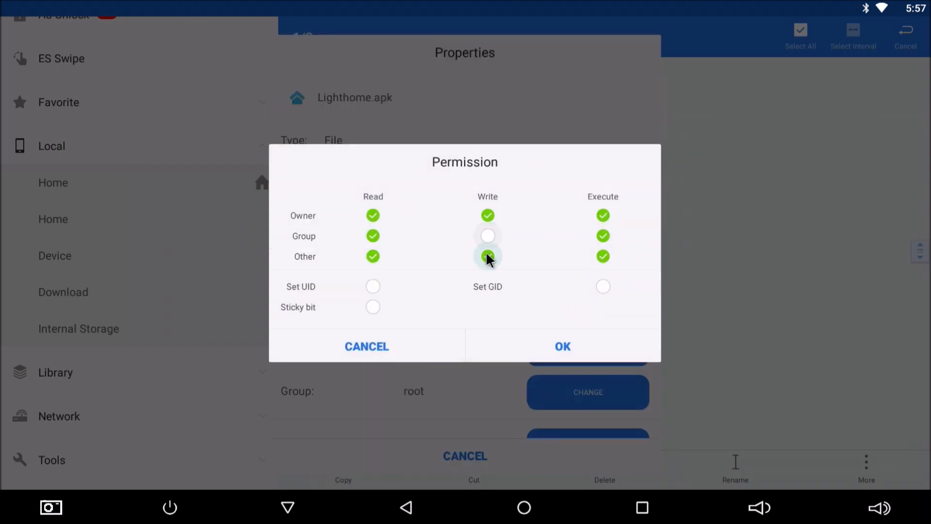
{"action": "left_click", "coordinate": [603, 215]}
{"action": "left_click", "coordinate": [604, 236]}
{"action": "left_click", "coordinate": [603, 257]}
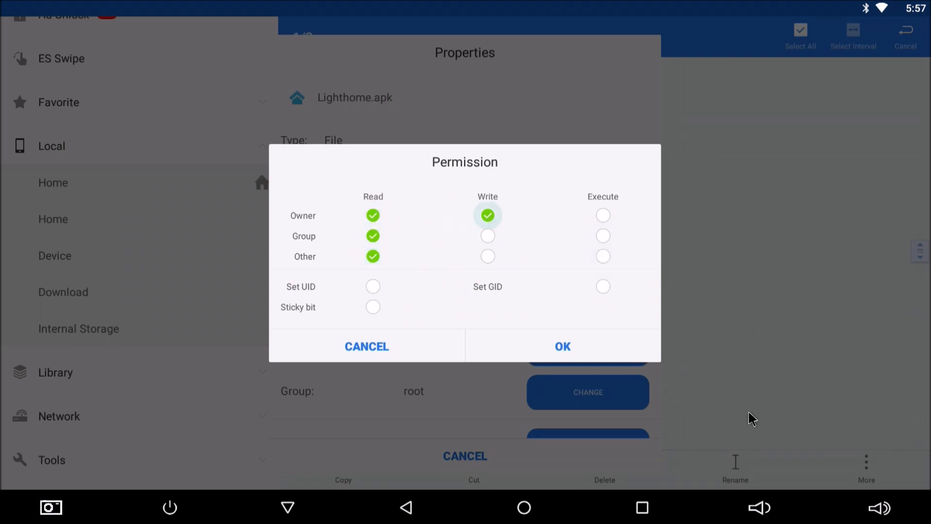
{"action": "left_click", "coordinate": [576, 351]}
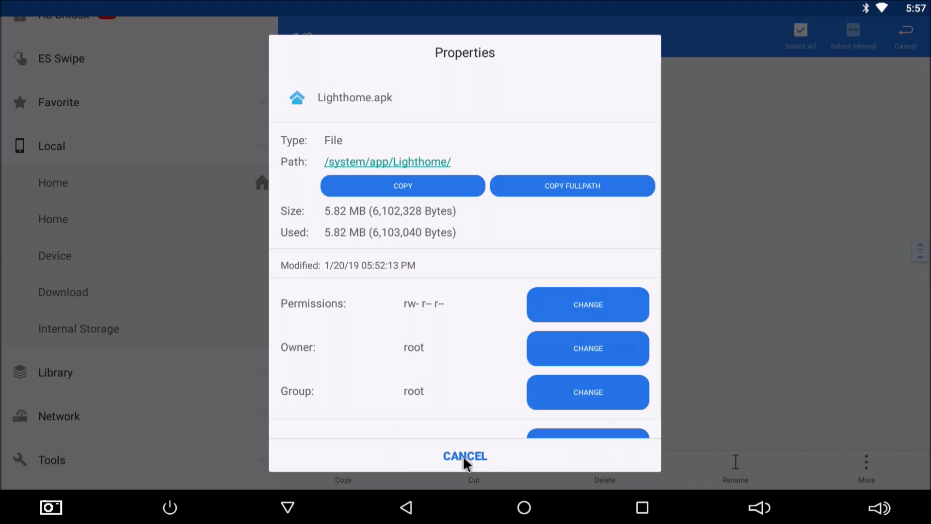
{"action": "left_click", "coordinate": [467, 458]}
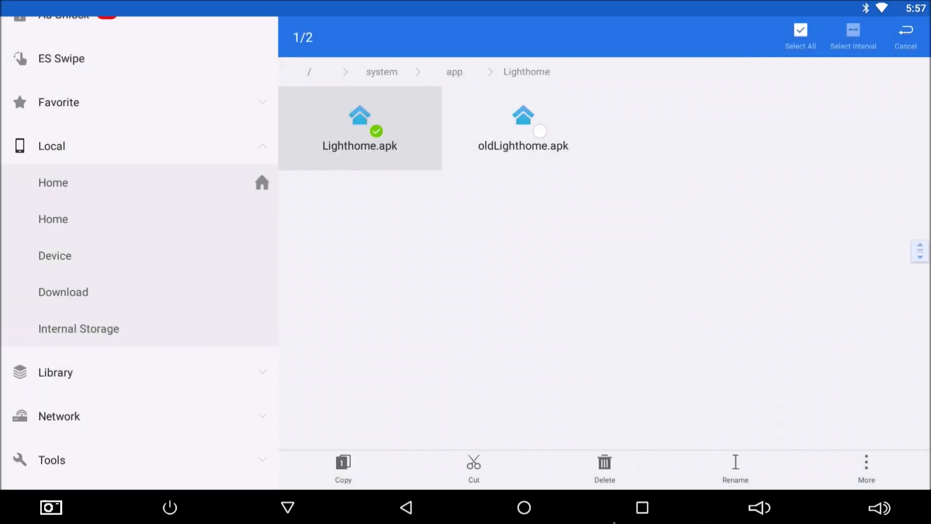
{"action": "left_click", "coordinate": [384, 508]}
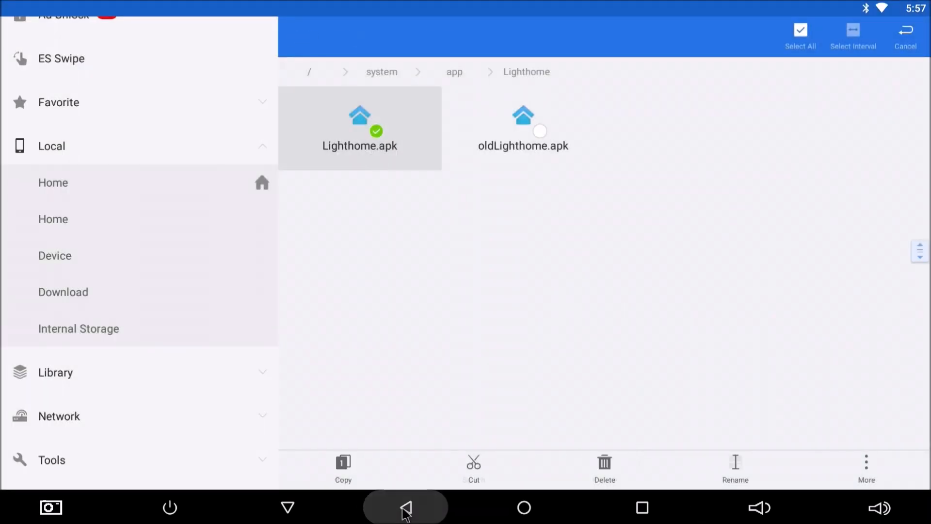
- Check the read, write and execute permissions in the properties of Lighthome.apk without changing them
{"action": "left_click", "coordinate": [368, 145]}
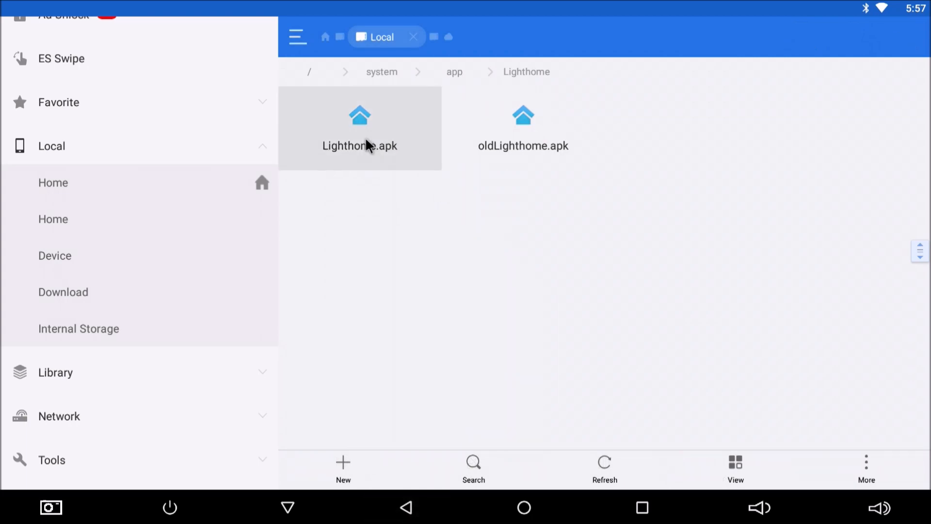
{"action": "left_click", "coordinate": [866, 478]}
{"action": "left_click", "coordinate": [886, 358]}
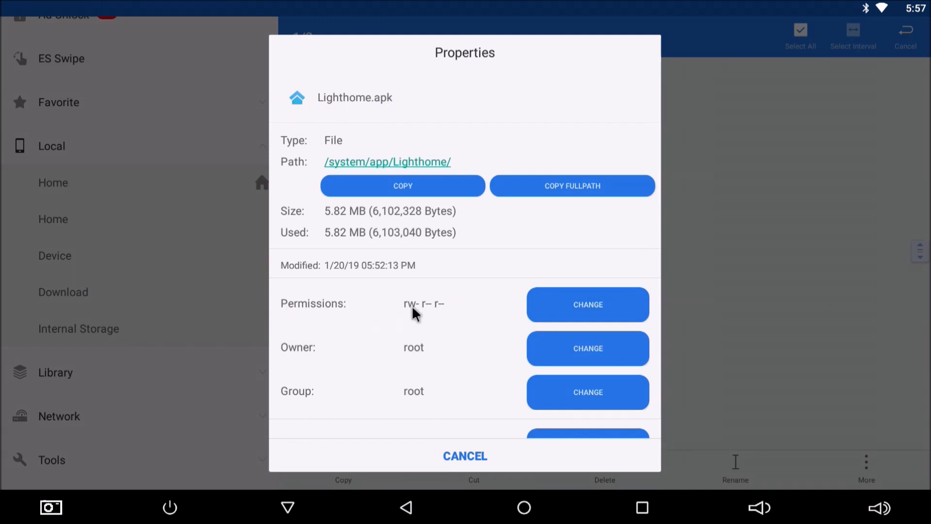
{"action": "left_click", "coordinate": [581, 300]}
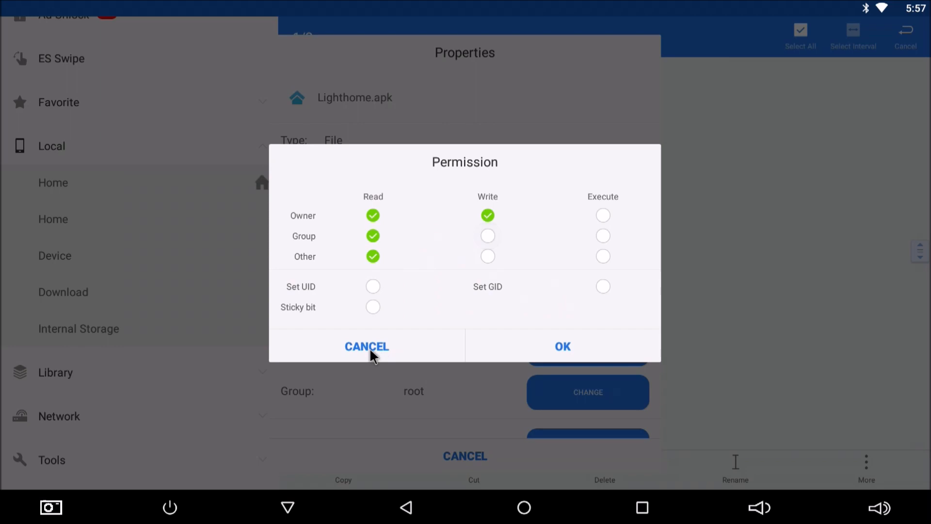
{"action": "left_click", "coordinate": [366, 347]}
{"action": "left_click", "coordinate": [481, 462]}
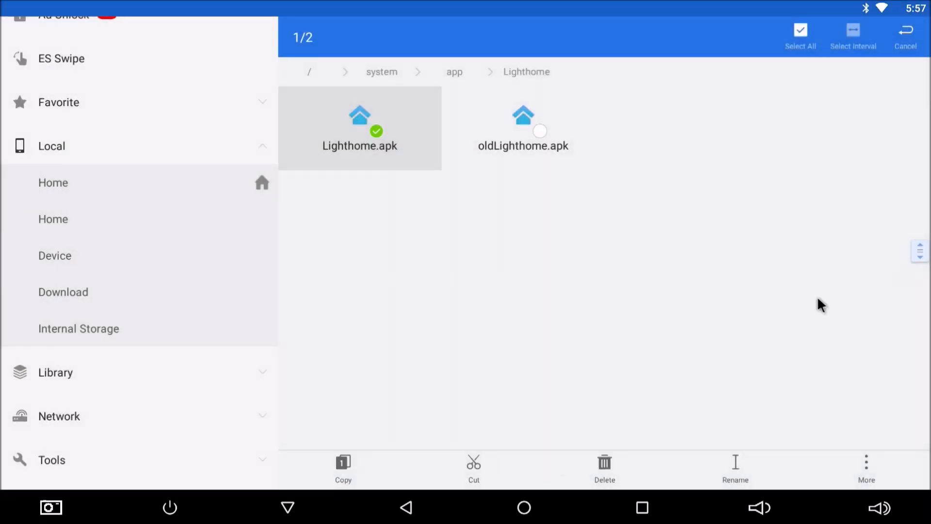
{"action": "left_click", "coordinate": [414, 509]}
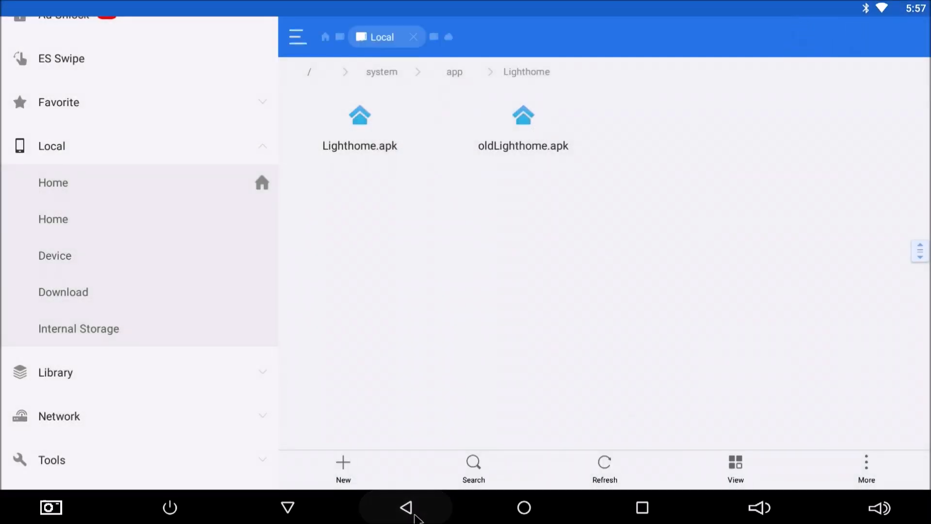
- Move oldLighthome.apk out of the Lighthome system folder into the Download folder
{"action": "left_click", "coordinate": [512, 127]}
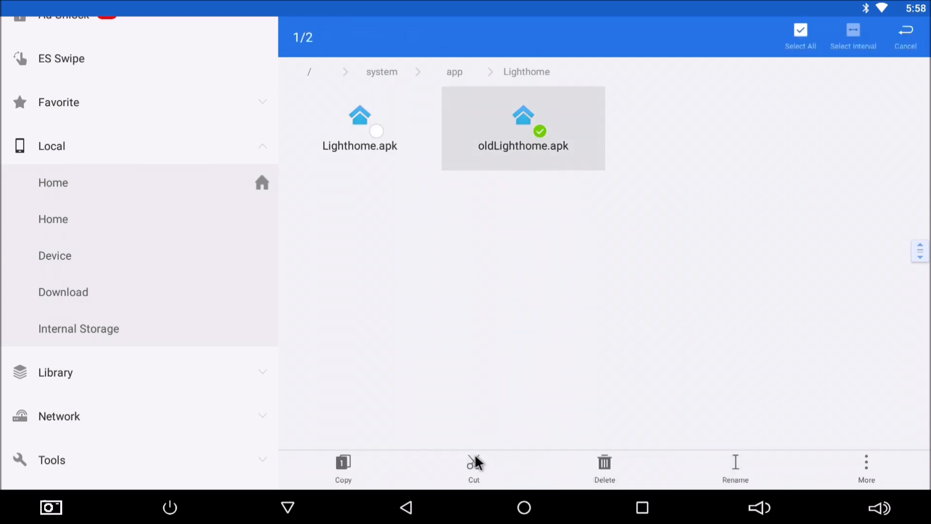
{"action": "left_click", "coordinate": [475, 466]}
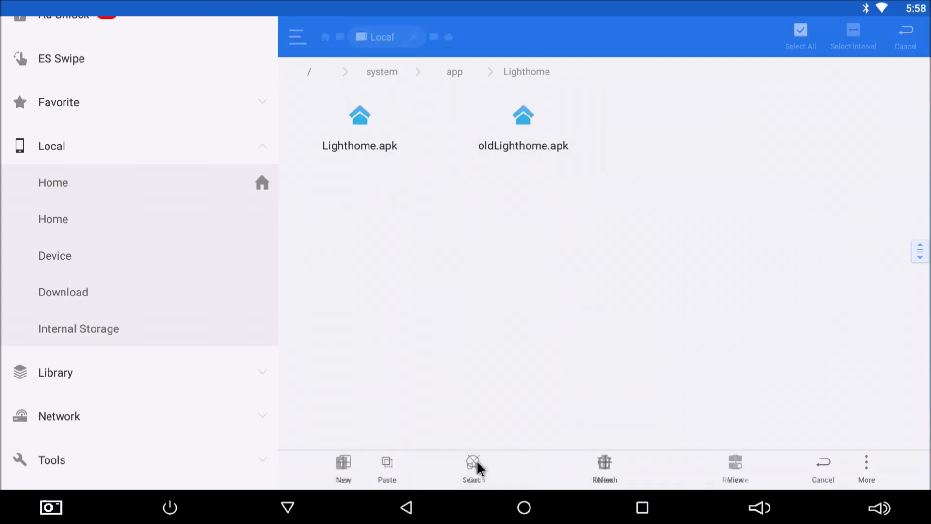
{"action": "left_click", "coordinate": [70, 292]}
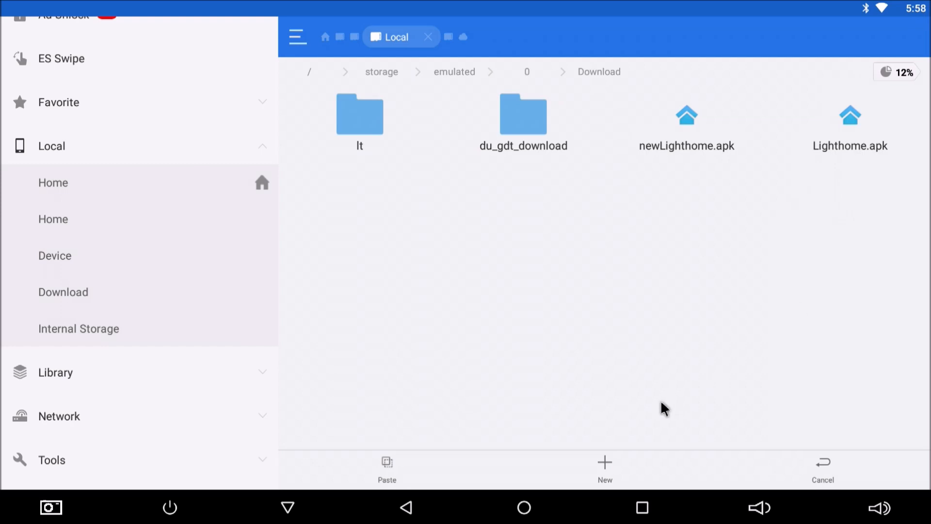
{"action": "left_click", "coordinate": [387, 468]}
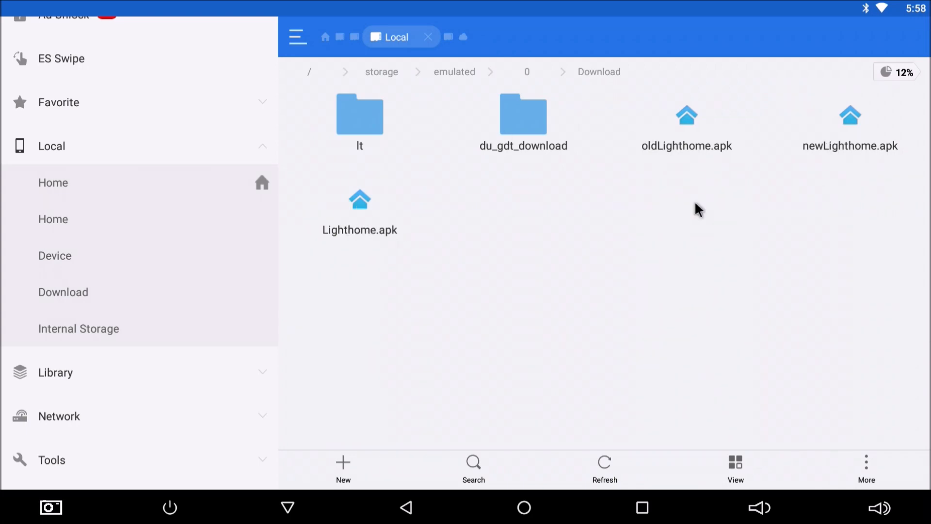
- Clear all recent apps and reboot the Android box
{"action": "left_click", "coordinate": [641, 511]}
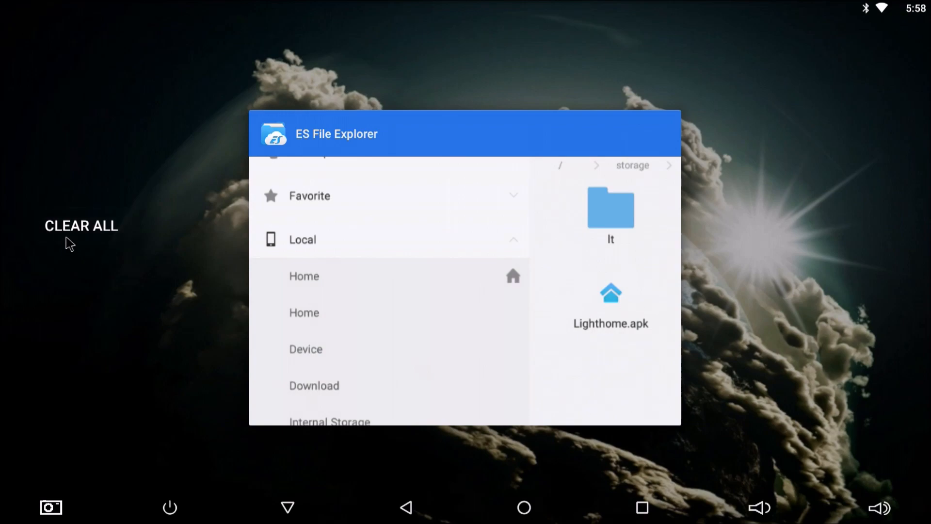
{"action": "left_click", "coordinate": [72, 228]}
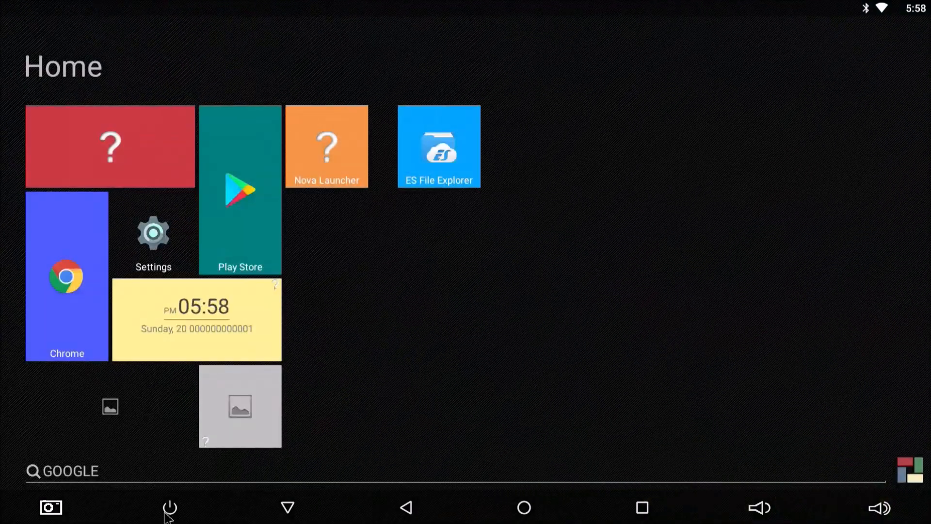
{"action": "left_click", "coordinate": [168, 515]}
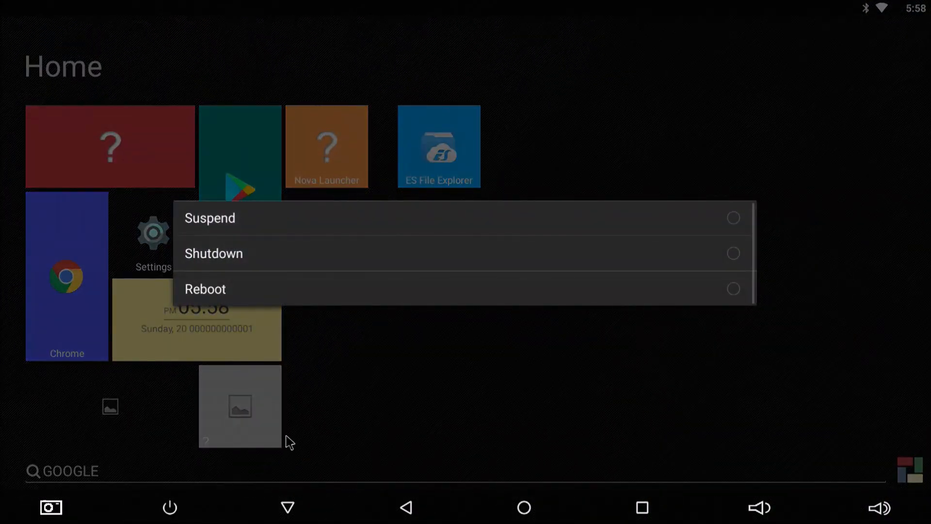
{"action": "left_click", "coordinate": [204, 290]}
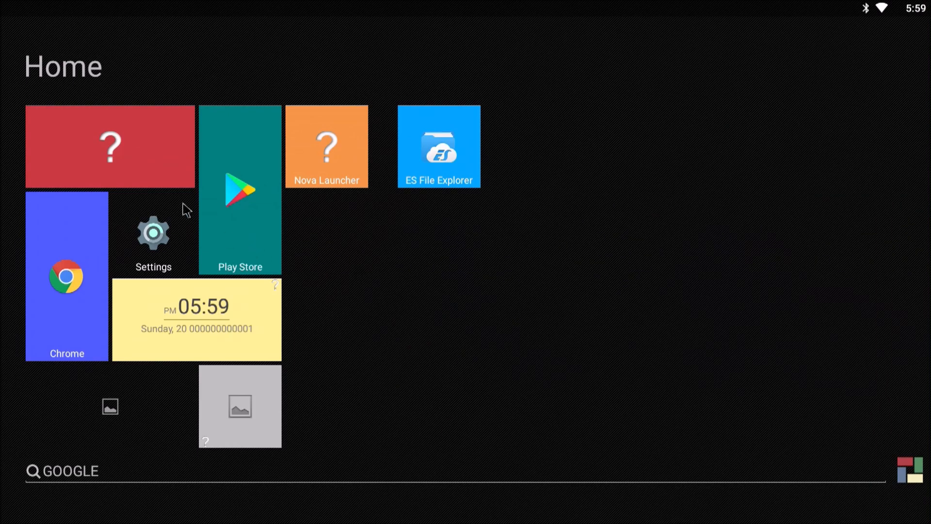
- Search the Play Store for nova and install Nova Launcher
{"action": "left_click", "coordinate": [241, 195]}
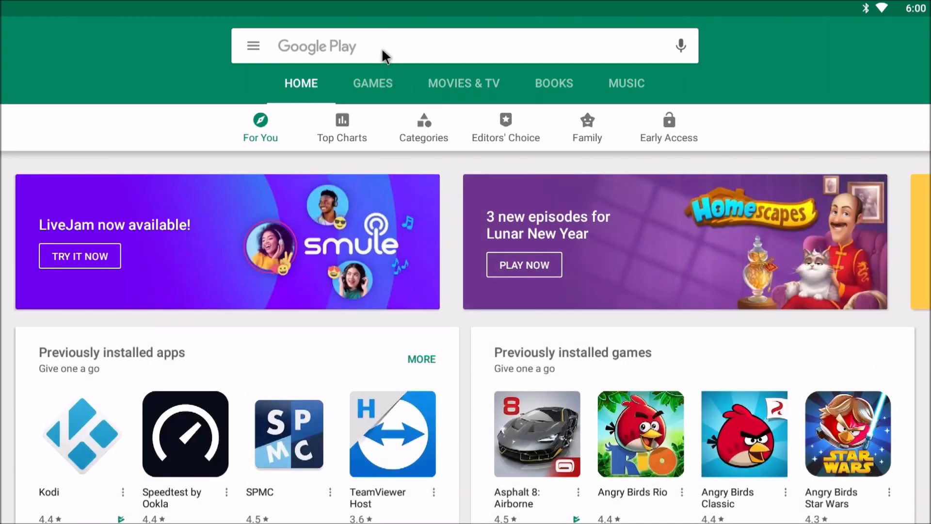
{"action": "left_click", "coordinate": [385, 46]}
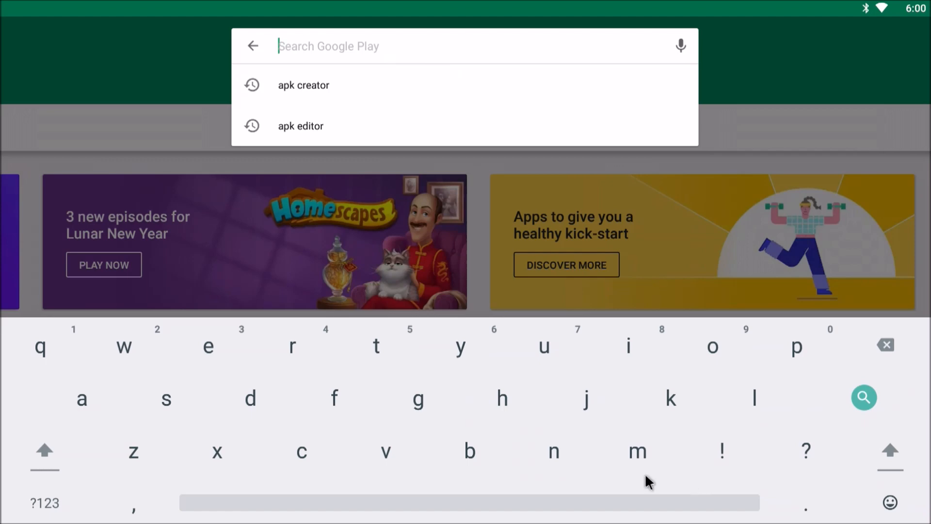
{"action": "left_click", "coordinate": [558, 453]}
{"action": "left_click", "coordinate": [717, 349]}
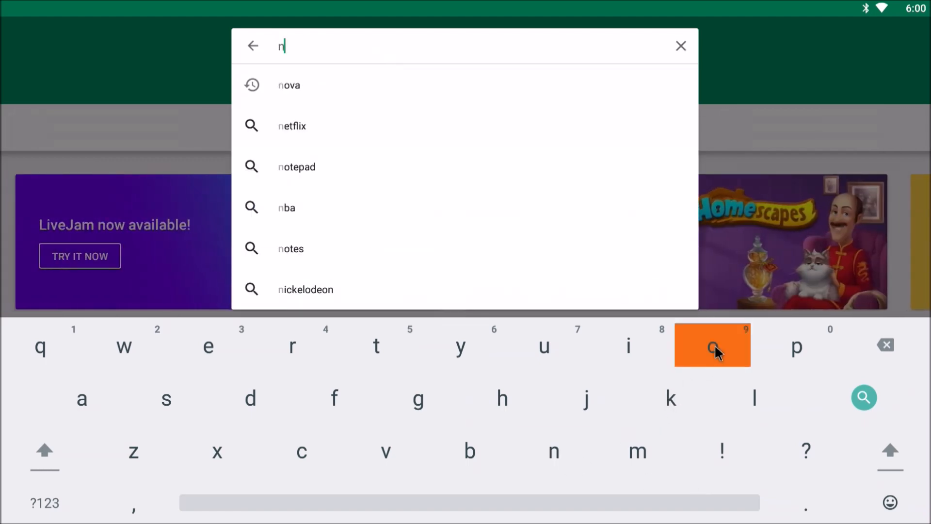
{"action": "left_click", "coordinate": [298, 92]}
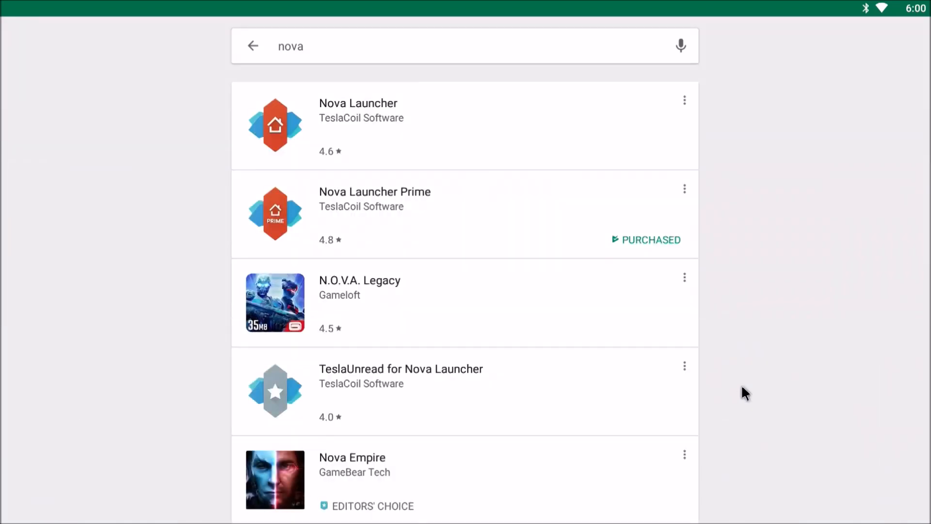
{"action": "left_click", "coordinate": [286, 118]}
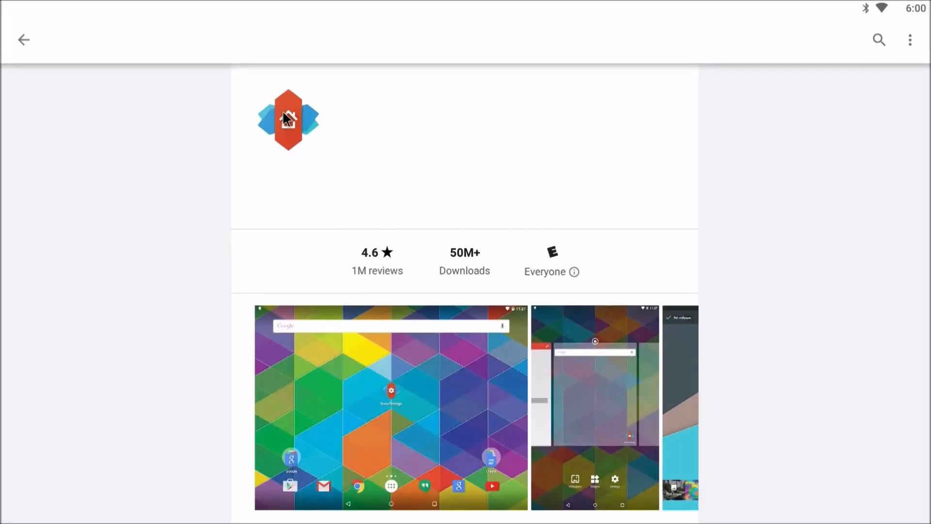
{"action": "left_click", "coordinate": [604, 181]}
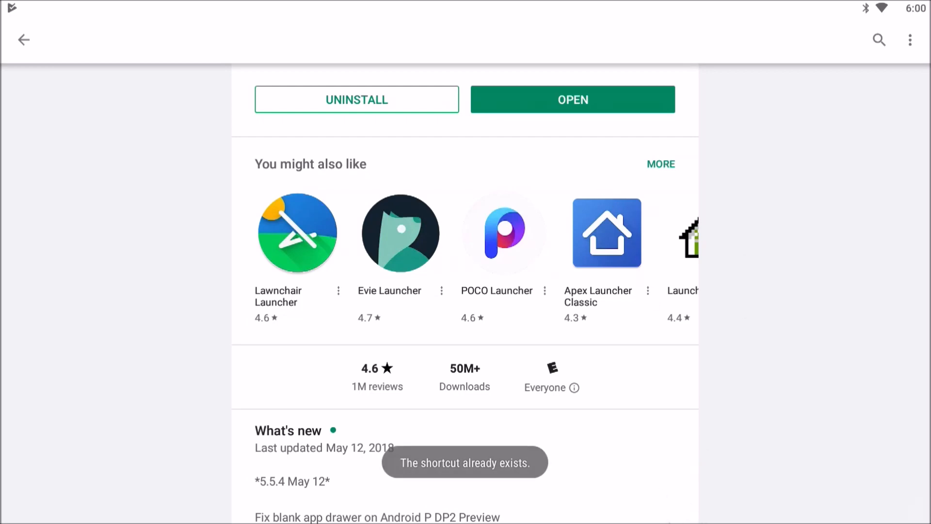
{"action": "left_click_drag", "start_coordinate": [677, 507], "coordinate": [722, 54]}
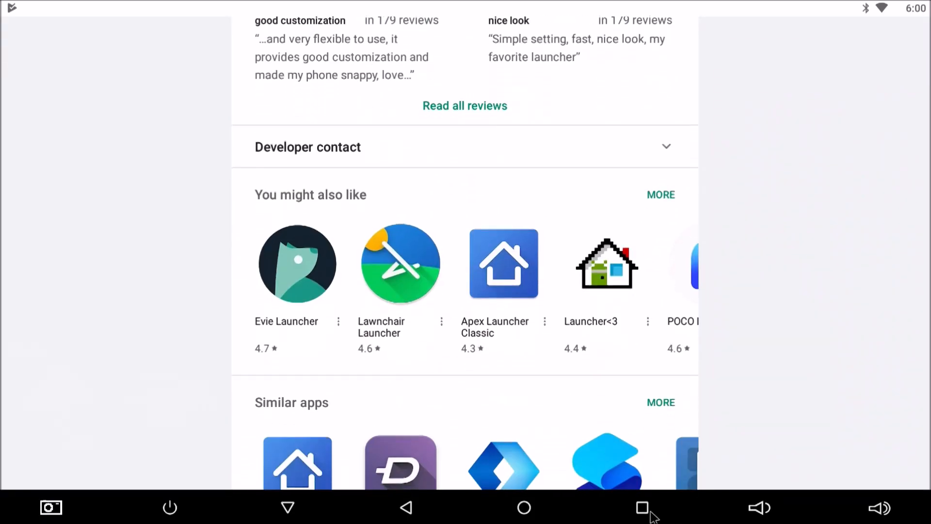
- Clear all recent apps and choose LightHome as the app for the home screen
{"action": "left_click", "coordinate": [645, 509]}
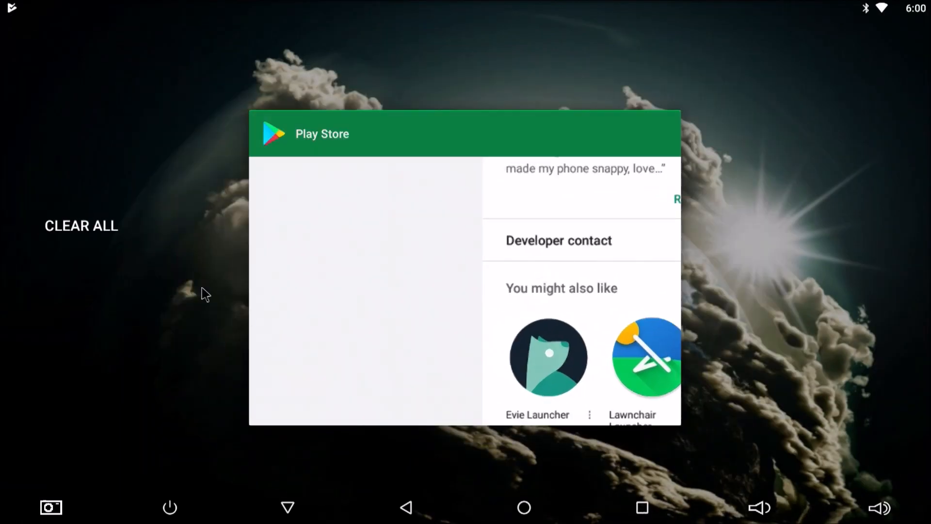
{"action": "left_click", "coordinate": [54, 224]}
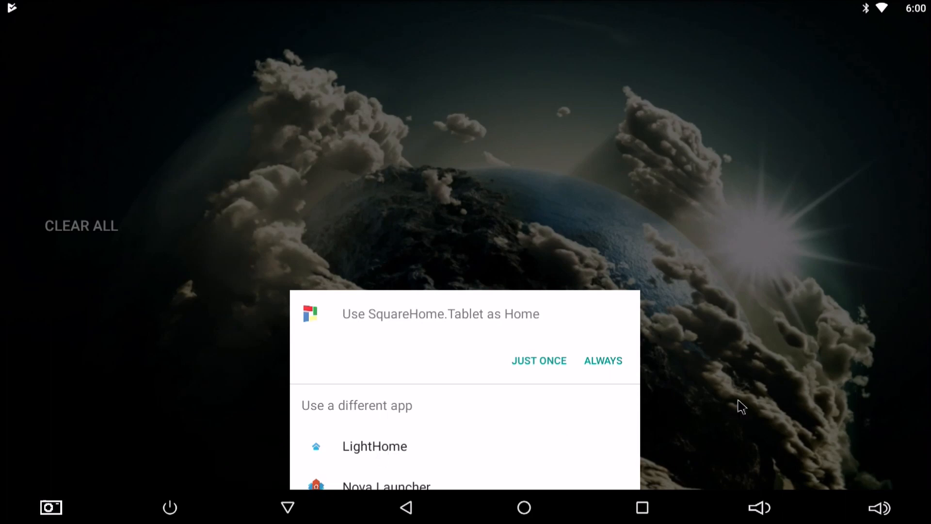
{"action": "left_click", "coordinate": [377, 441]}
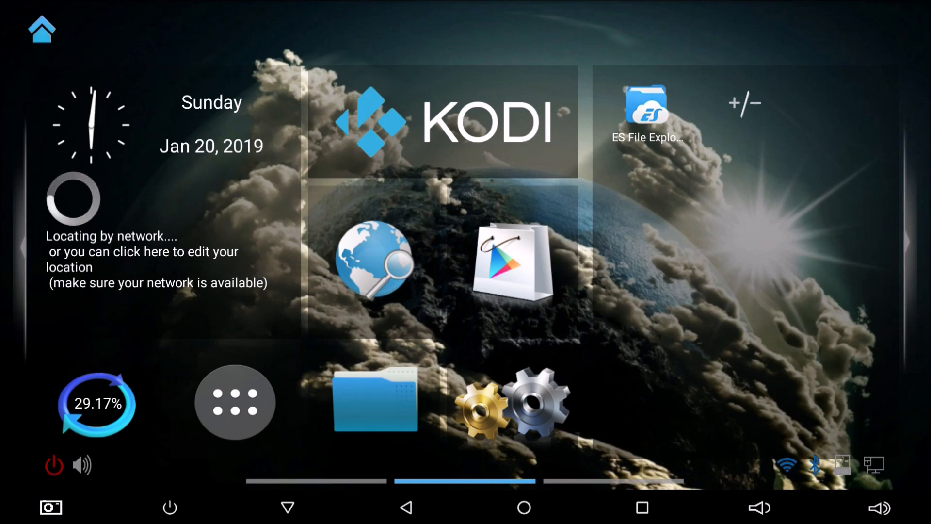
- Apply the blue galaxy wallpaper from the LightHome wallpaper choices
{"action": "key", "text": "Menu"}
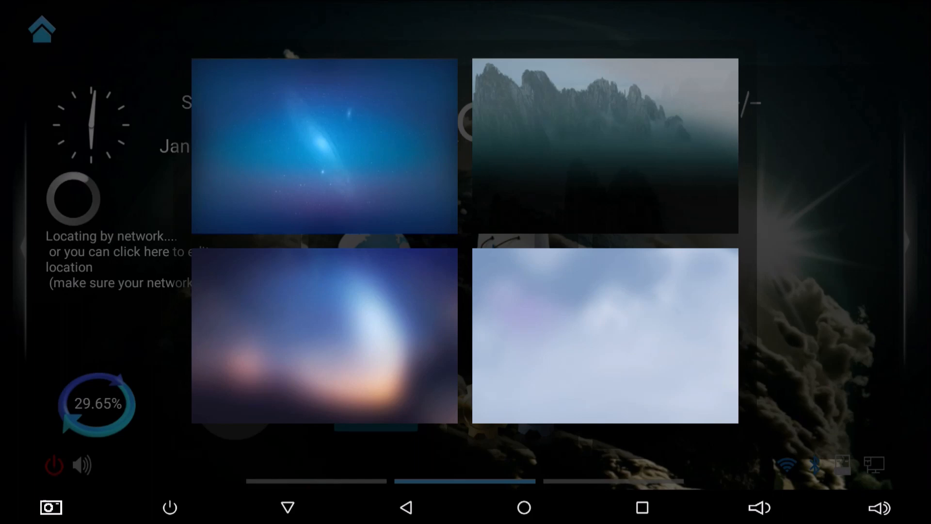
{"action": "key", "text": "Down"}
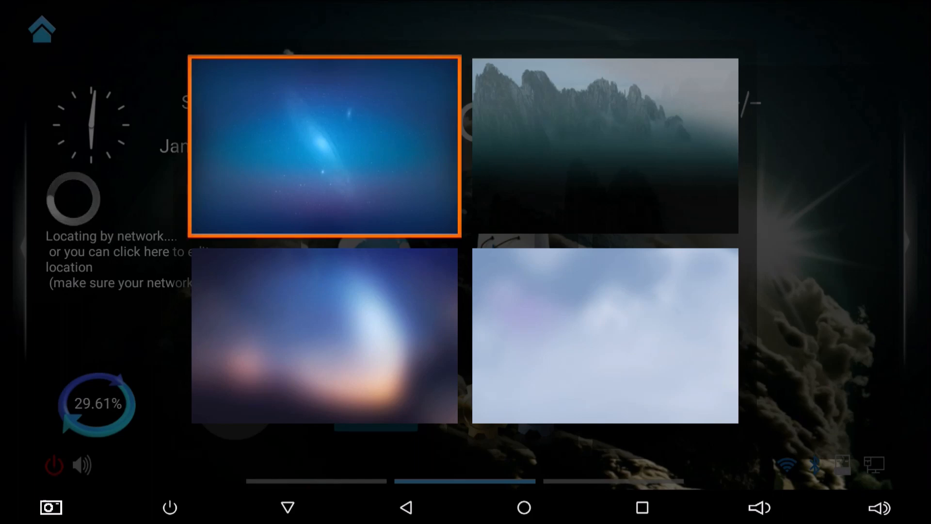
{"action": "key", "text": "Return"}
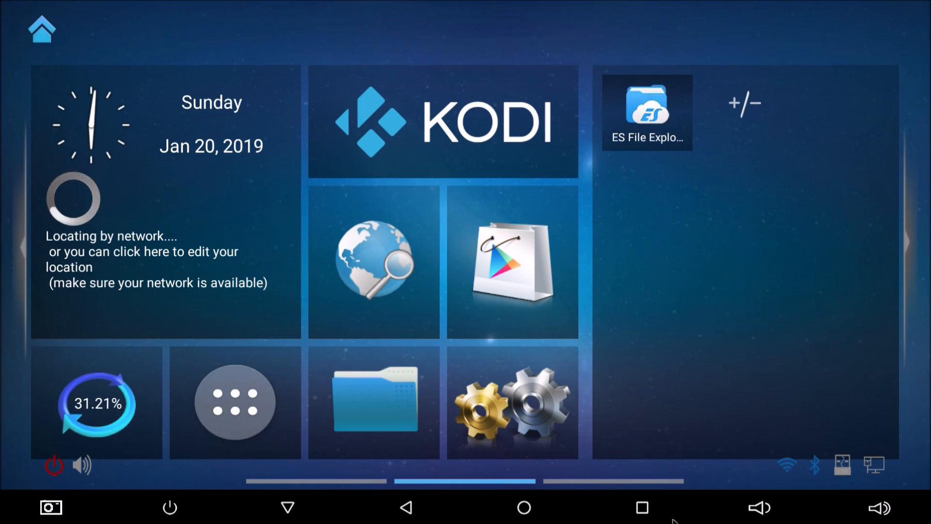
- Return from the recent apps overview to the home screen, using LightHome just once
{"action": "left_click", "coordinate": [640, 508]}
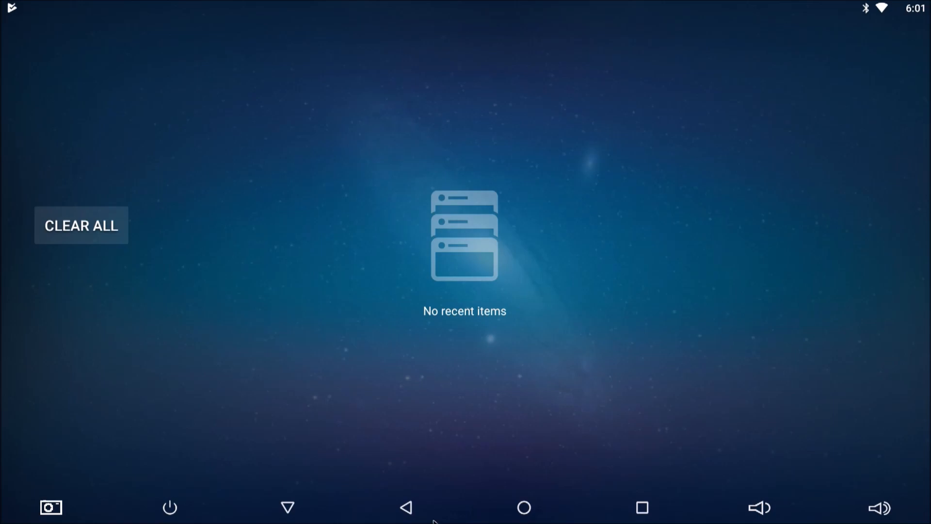
{"action": "left_click", "coordinate": [532, 512]}
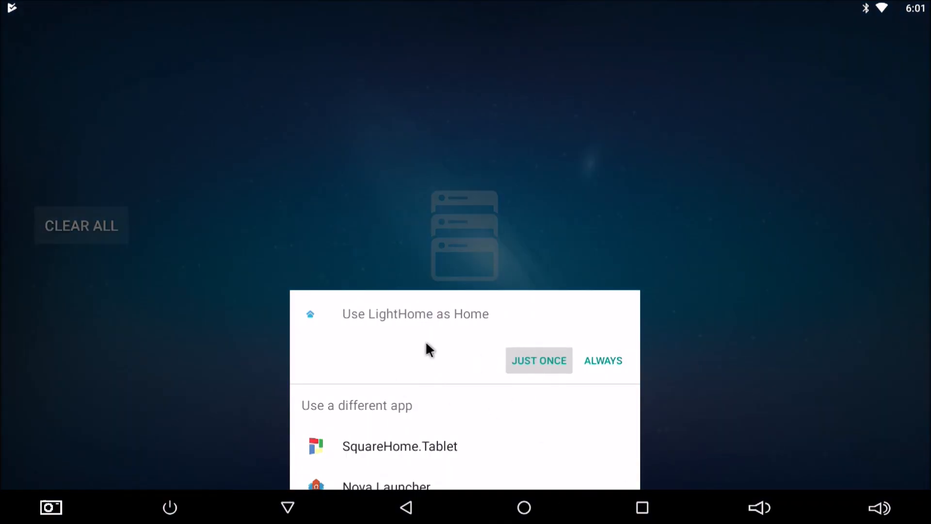
{"action": "left_click", "coordinate": [534, 356]}
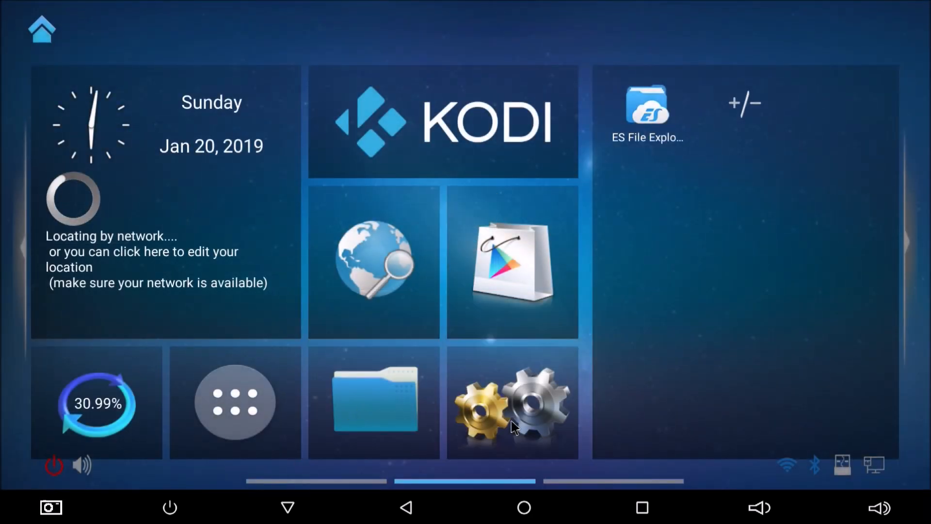
- Set LightHome as the default Home app in the full Android app configuration settings
{"action": "left_click", "coordinate": [508, 391]}
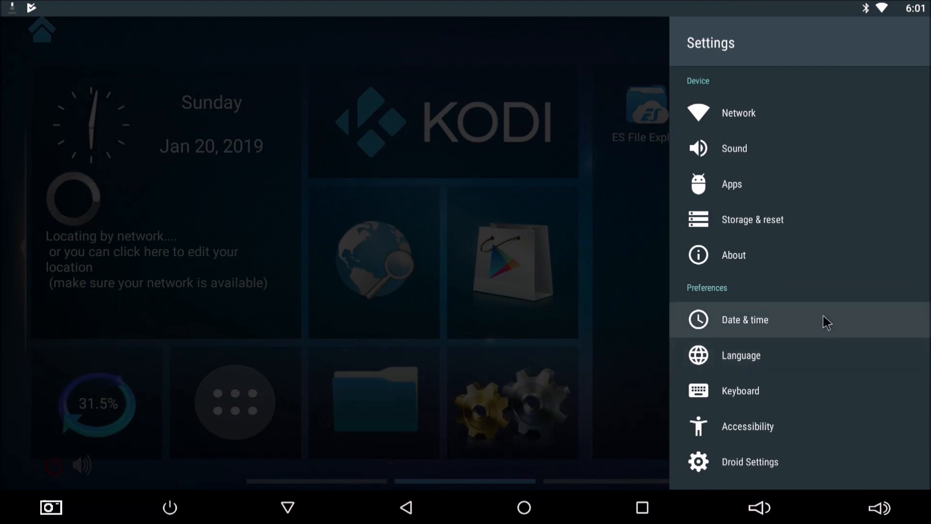
{"action": "left_click", "coordinate": [757, 457]}
{"action": "left_click", "coordinate": [732, 228]}
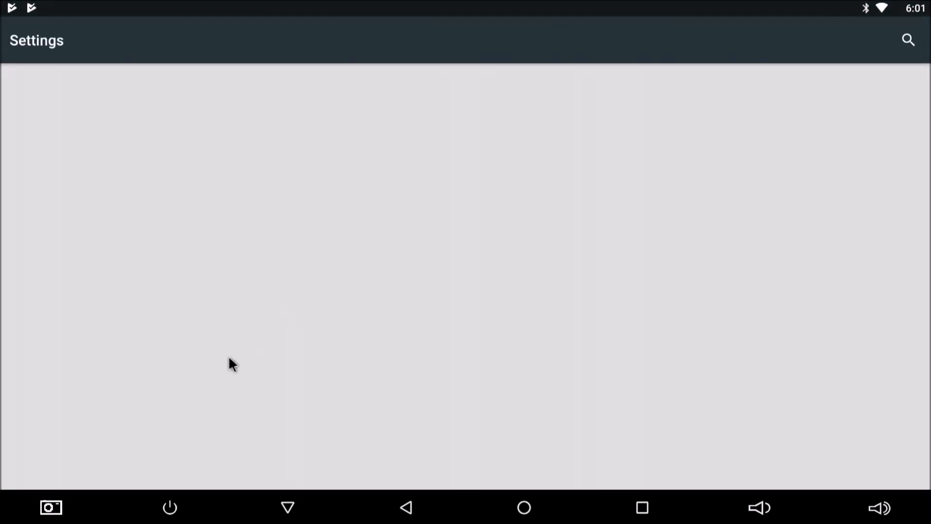
{"action": "scroll", "coordinate": [334, 372], "scroll_direction": "down", "scroll_amount": 6}
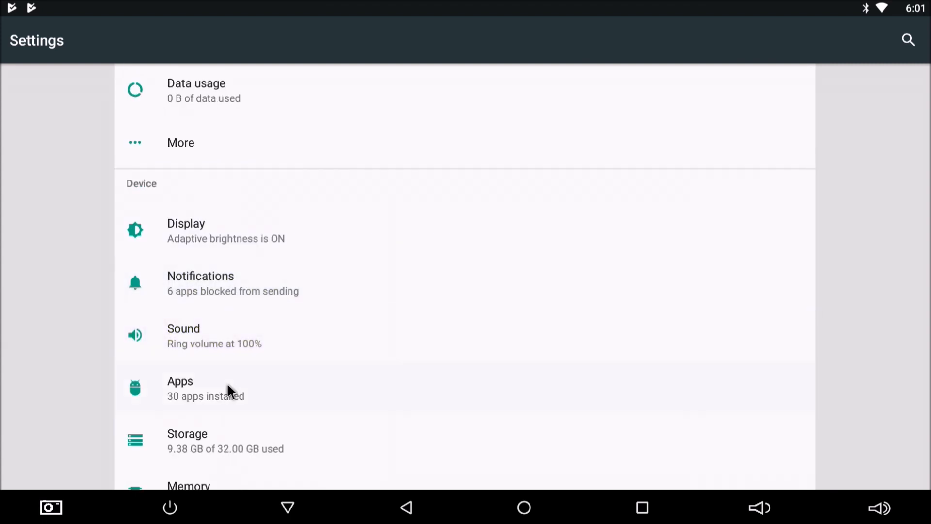
{"action": "left_click", "coordinate": [229, 388]}
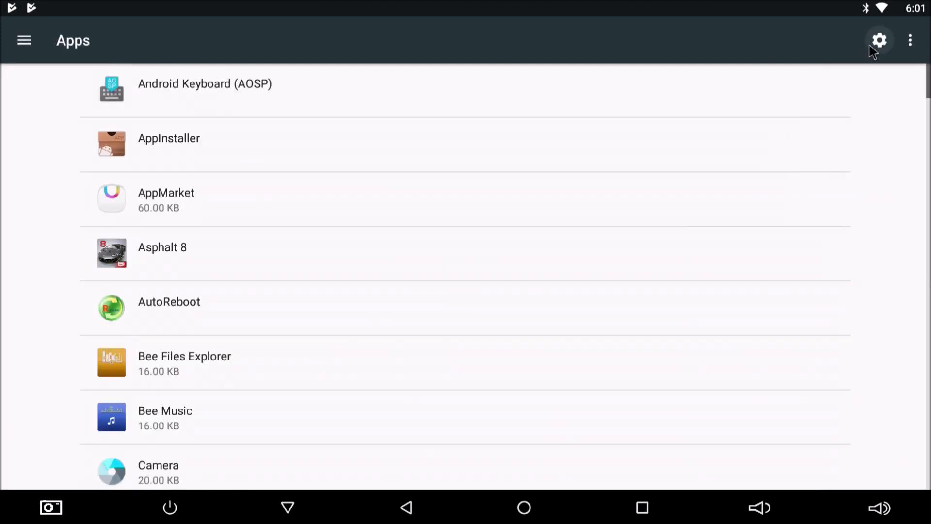
{"action": "left_click", "coordinate": [880, 40]}
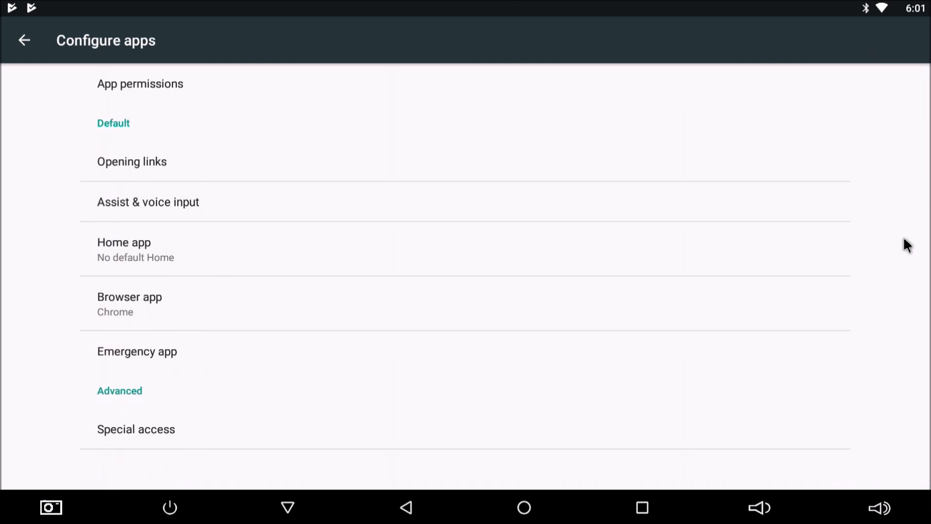
{"action": "left_click", "coordinate": [146, 262]}
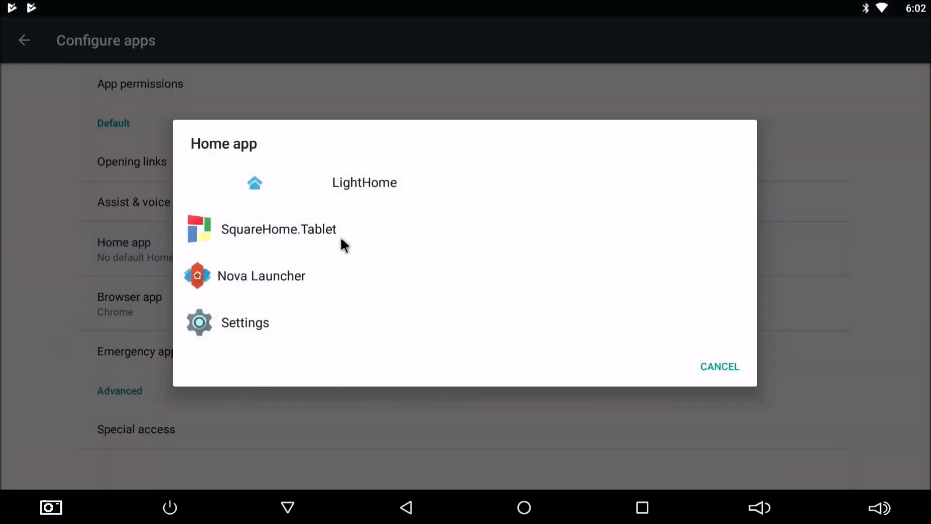
{"action": "left_click", "coordinate": [249, 177]}
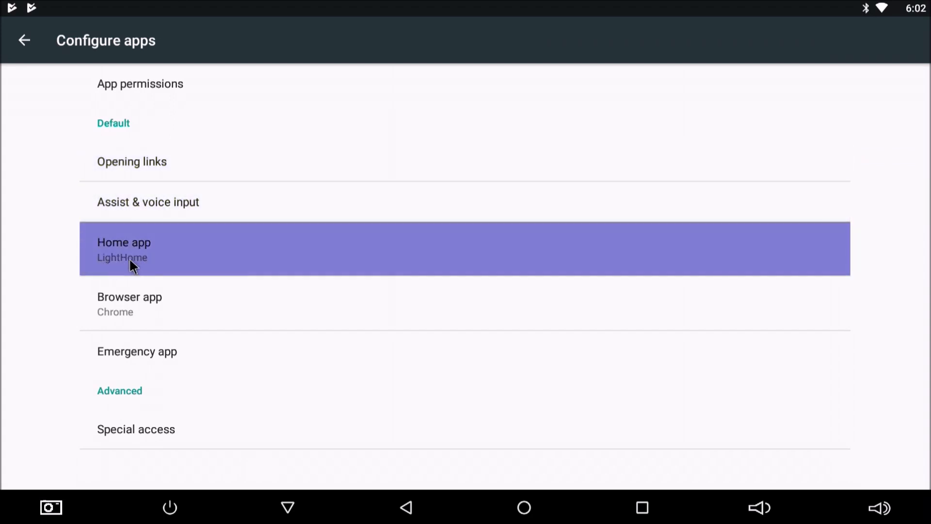
- Check the Home app selection without changing it, and clear all recent apps to return to the launcher
{"action": "left_click", "coordinate": [124, 257]}
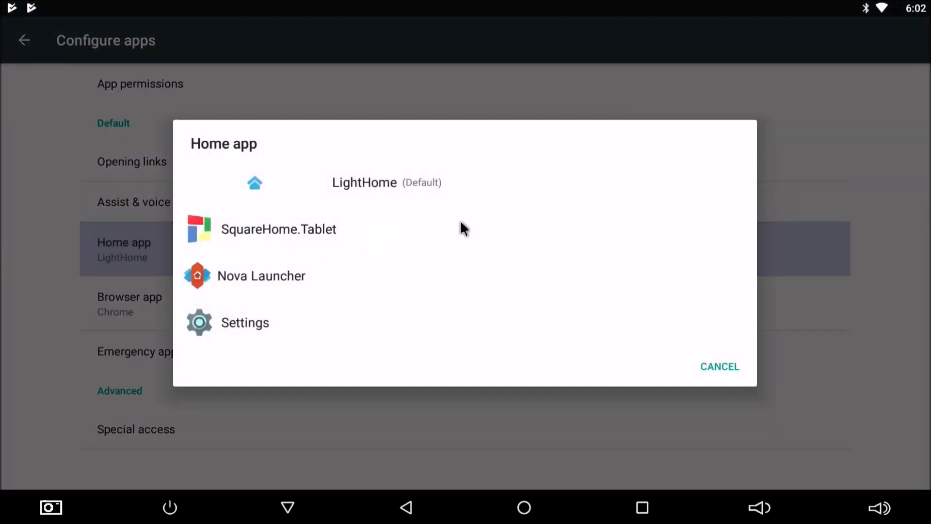
{"action": "left_click", "coordinate": [713, 365]}
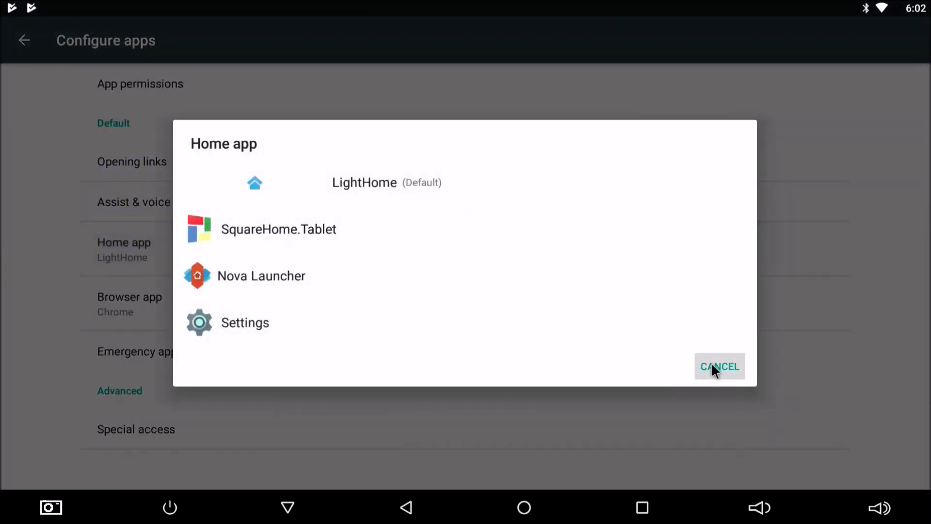
{"action": "left_click", "coordinate": [649, 509]}
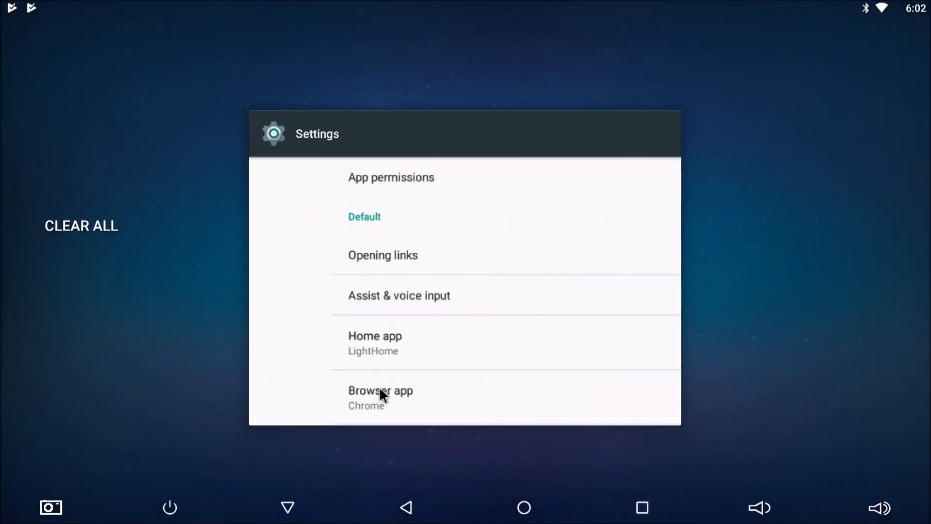
{"action": "left_click", "coordinate": [76, 224]}
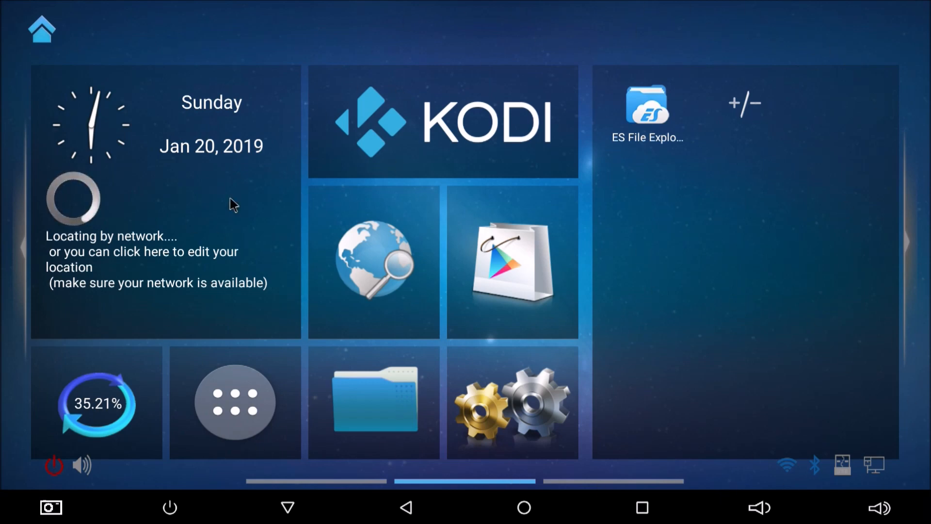
- Apply the other LightHome wallpapers in turn: the pale clouds, the misty mountains and the blurred blue and orange glow
{"action": "left_click", "coordinate": [558, 341]}
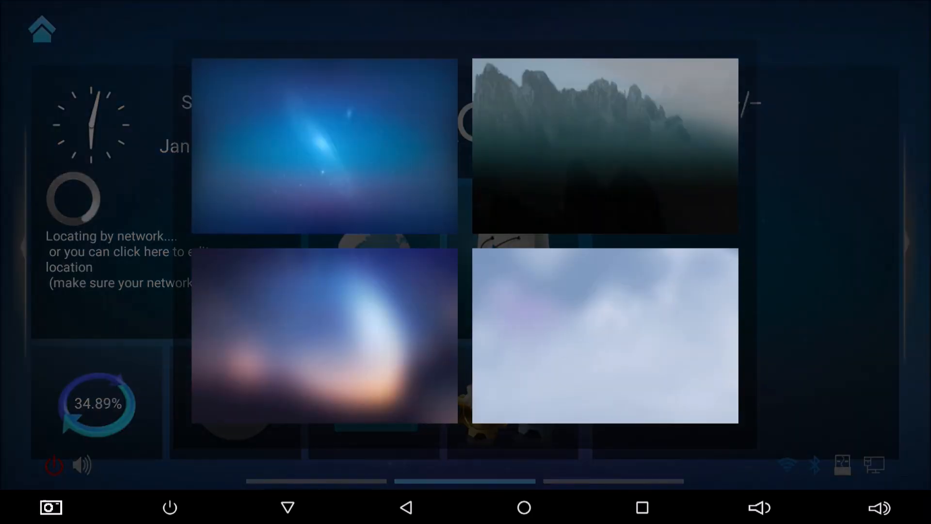
{"action": "left_click", "coordinate": [674, 346]}
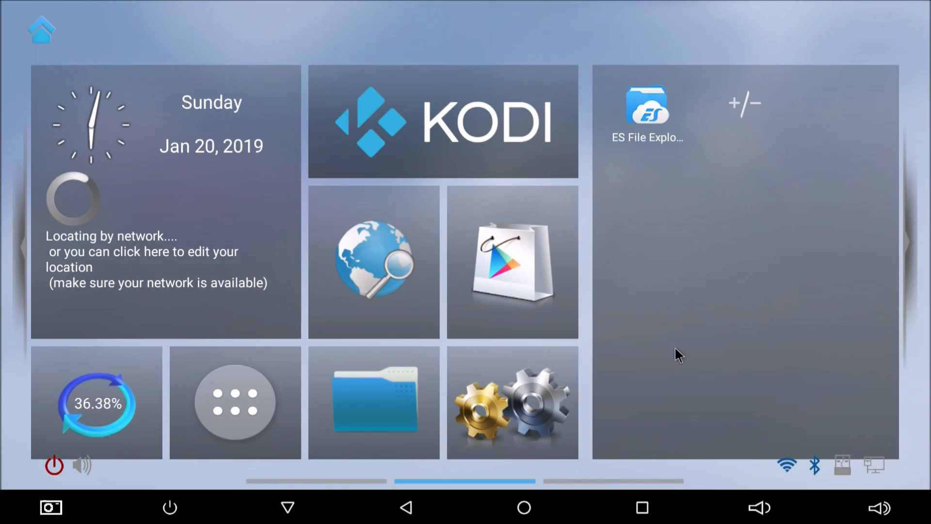
{"action": "left_click", "coordinate": [674, 346]}
{"action": "key", "text": "Right"}
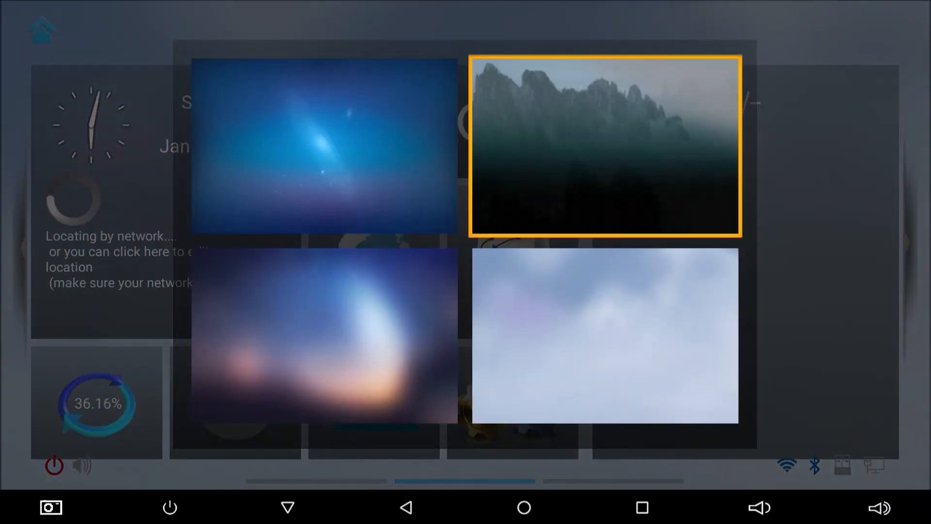
{"action": "key", "text": "Return"}
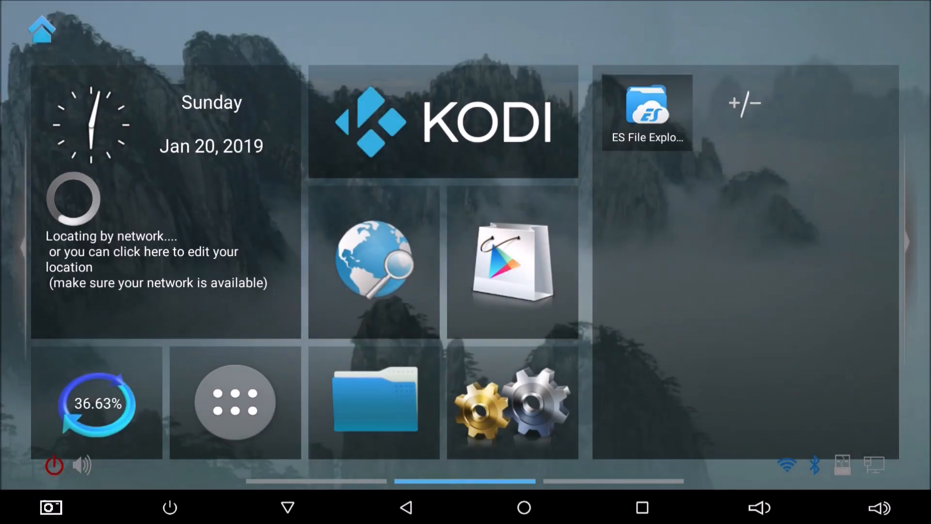
{"action": "key", "text": "Menu"}
{"action": "key", "text": "Down"}
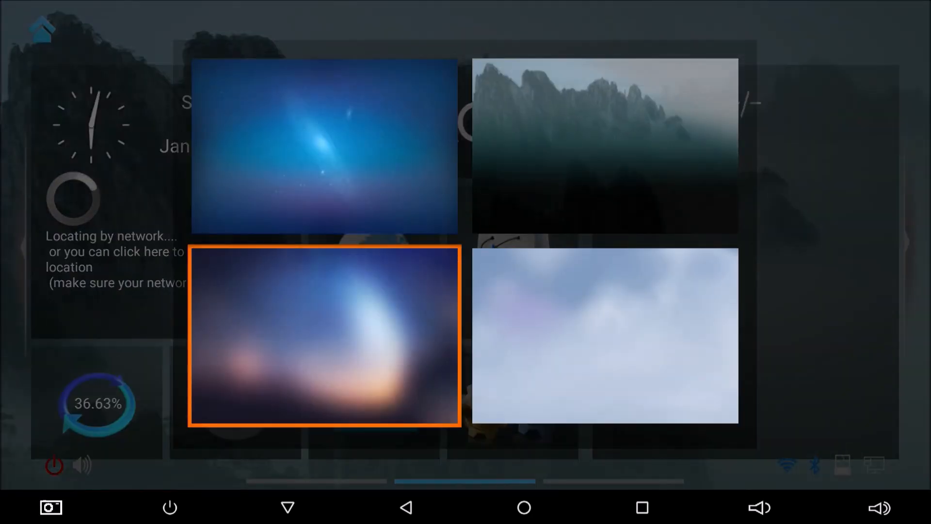
{"action": "key", "text": "Return"}
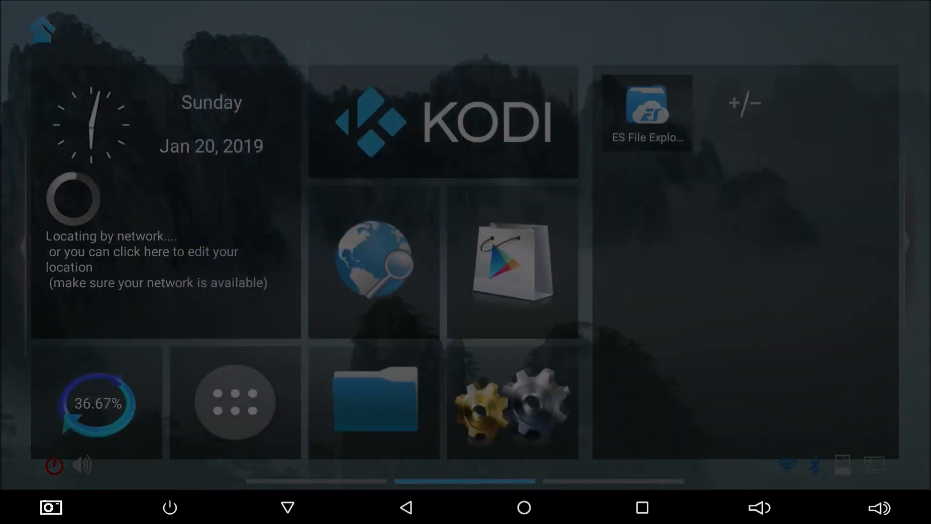